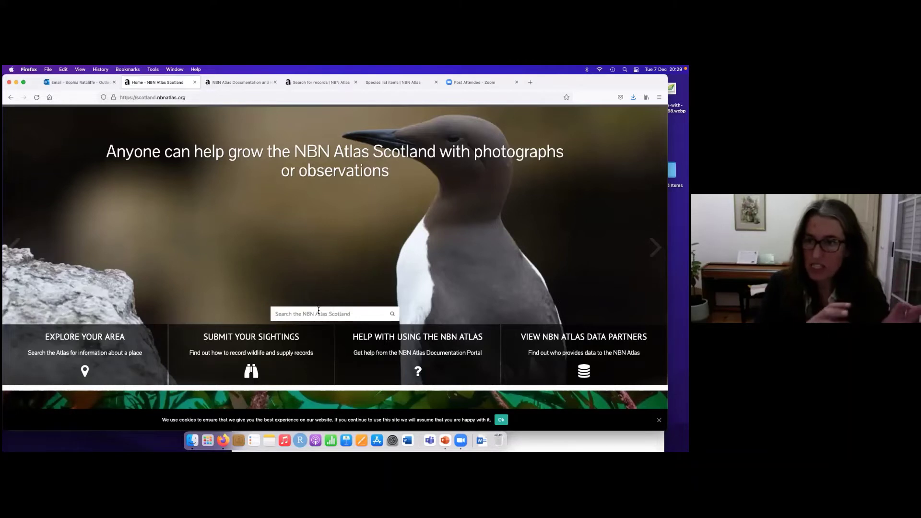
# Step: Try searching NBN Atlas Scotland with the partial common name "buzz" and clear the entry
pyautogui.click(319, 310)
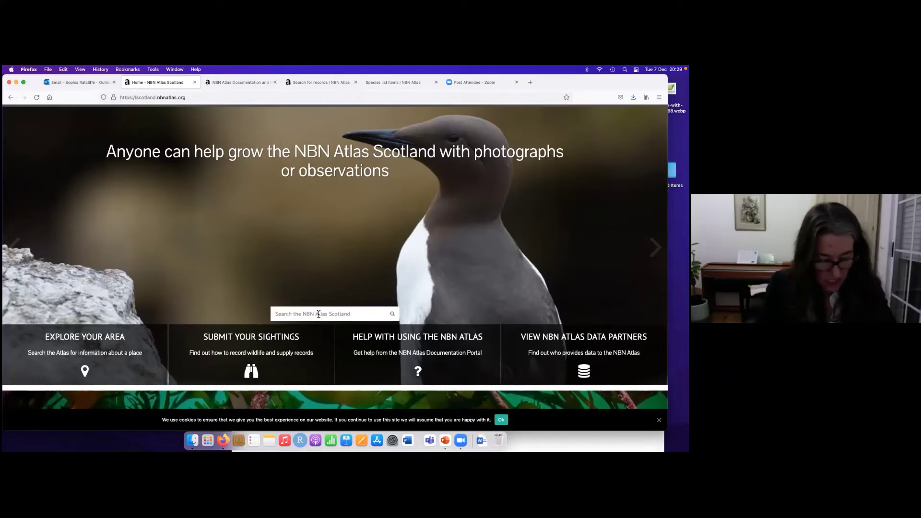
pyautogui.write('bu')
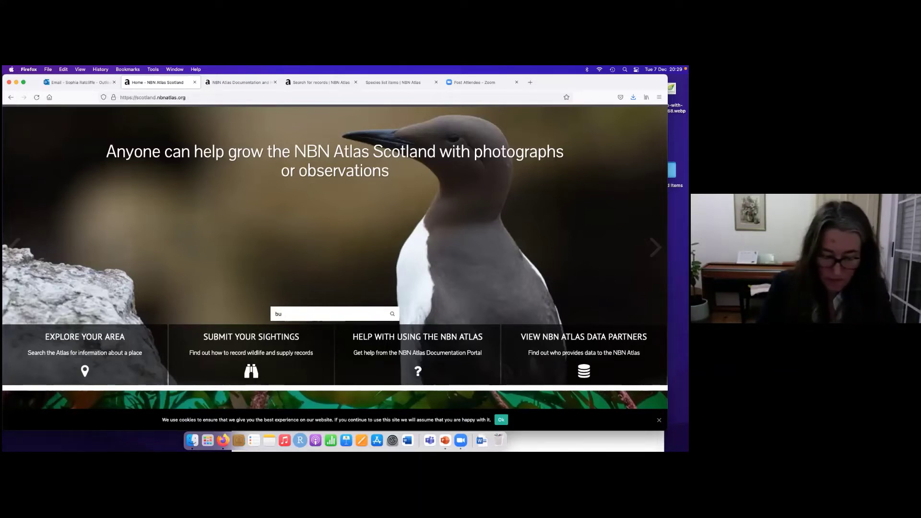
pyautogui.write('zz')
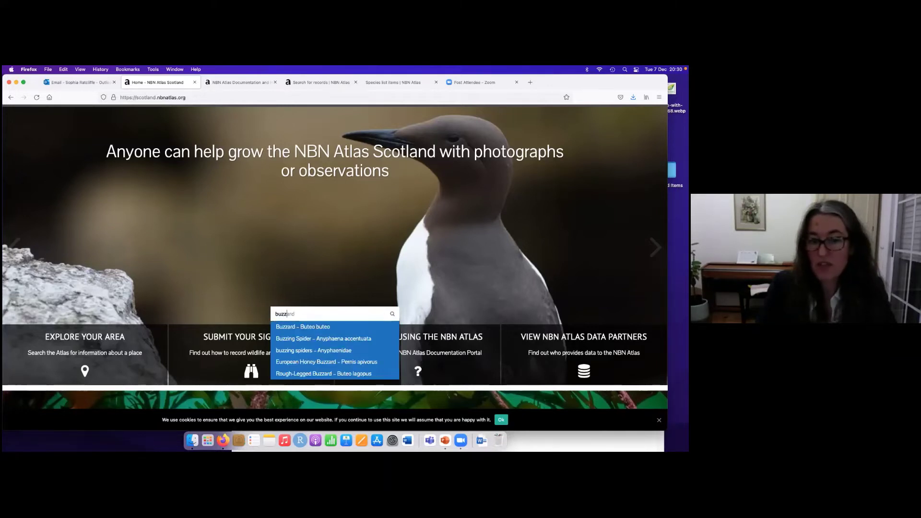
pyautogui.press('BackSpace')
pyautogui.press('BackSpace')
pyautogui.press('BackSpace')
pyautogui.press('BackSpace')
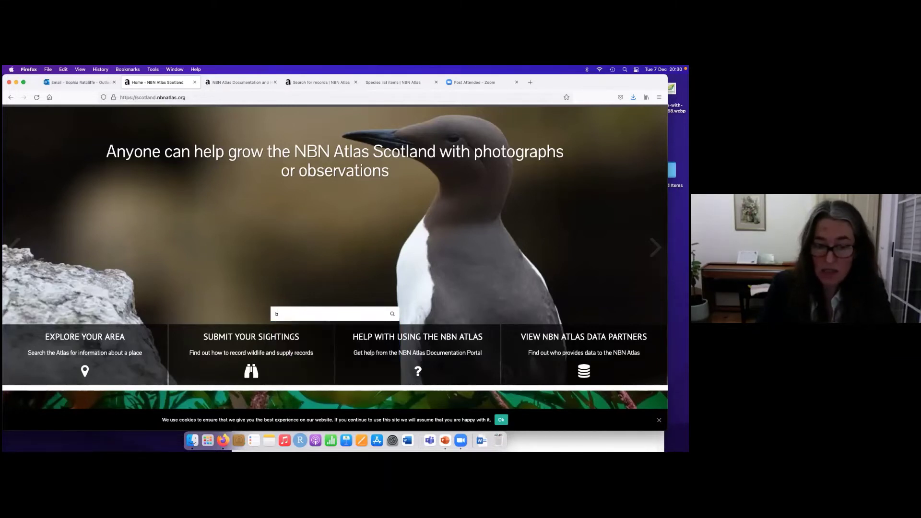
# Step: Search the atlas for "buteo" and open the suggested Buteo buteo species page
pyautogui.write('buteo')
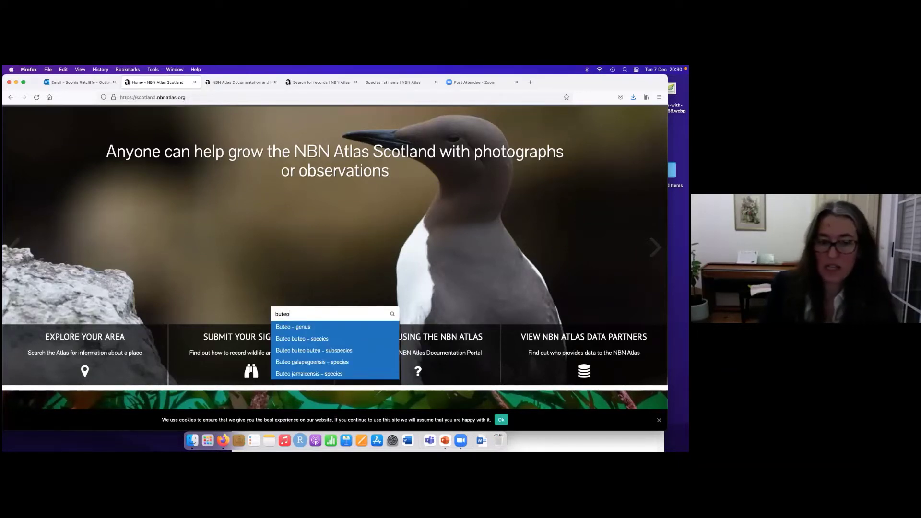
pyautogui.scroll(-2, 302, 316)
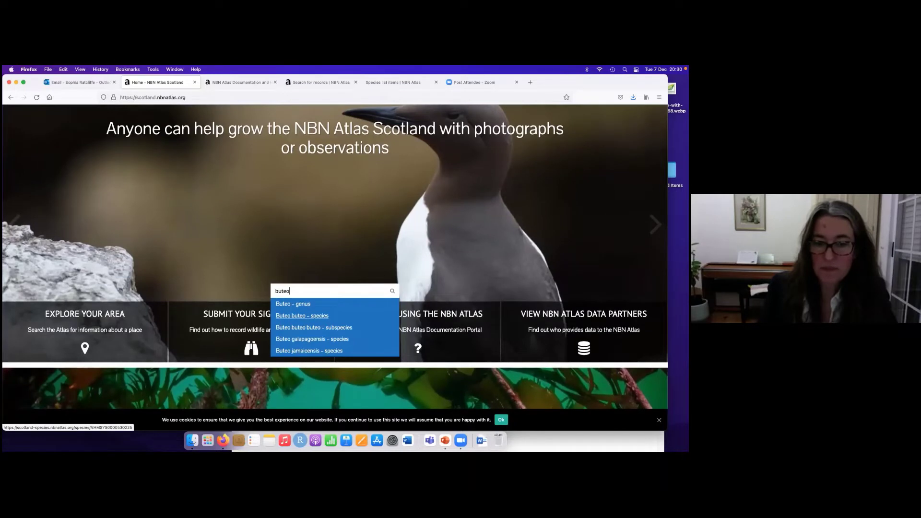
pyautogui.click(295, 319)
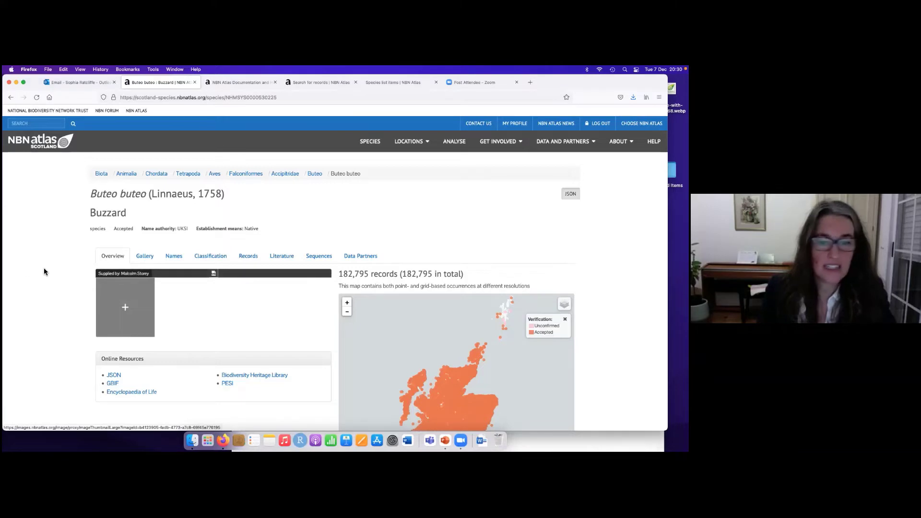
# Step: Examine the Buzzard overview, including its establishment means and the distribution map of verified and unconfirmed records
pyautogui.scroll(-1, 44, 271)
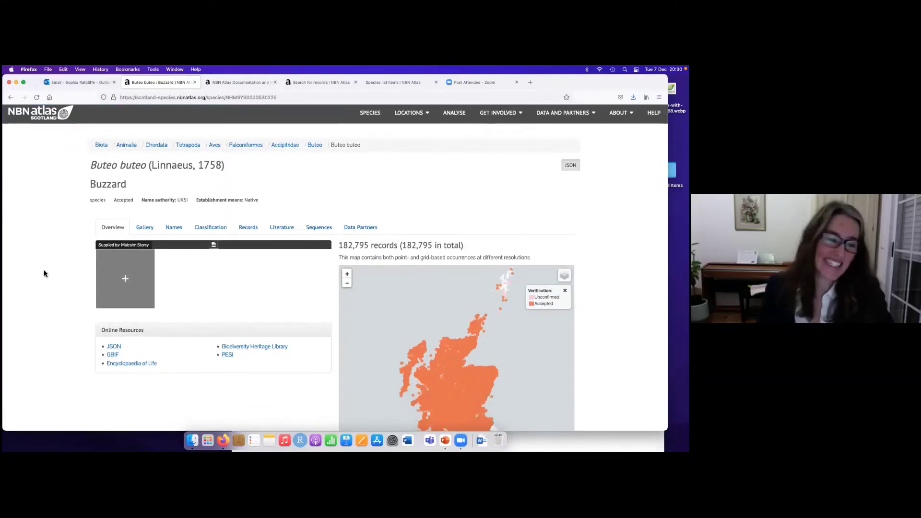
pyautogui.scroll(-1, 46, 272)
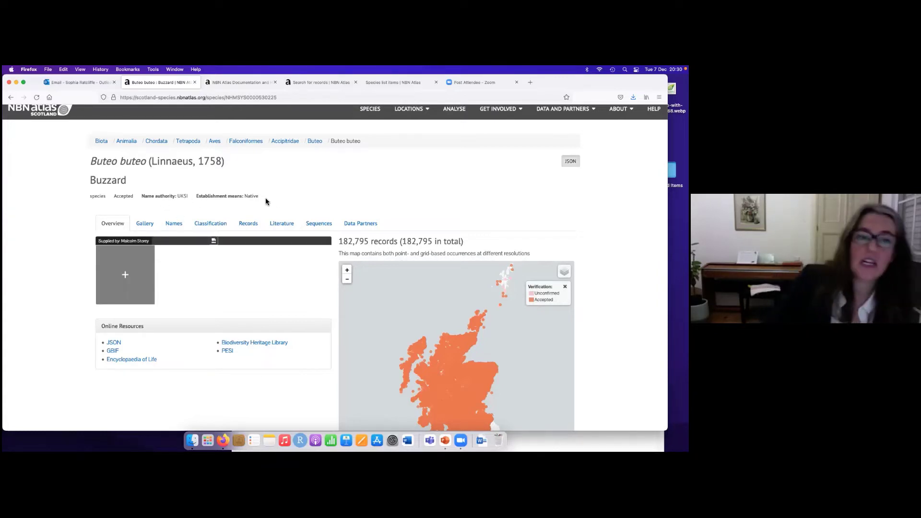
pyautogui.moveTo(258, 197); pyautogui.dragTo(197, 198)
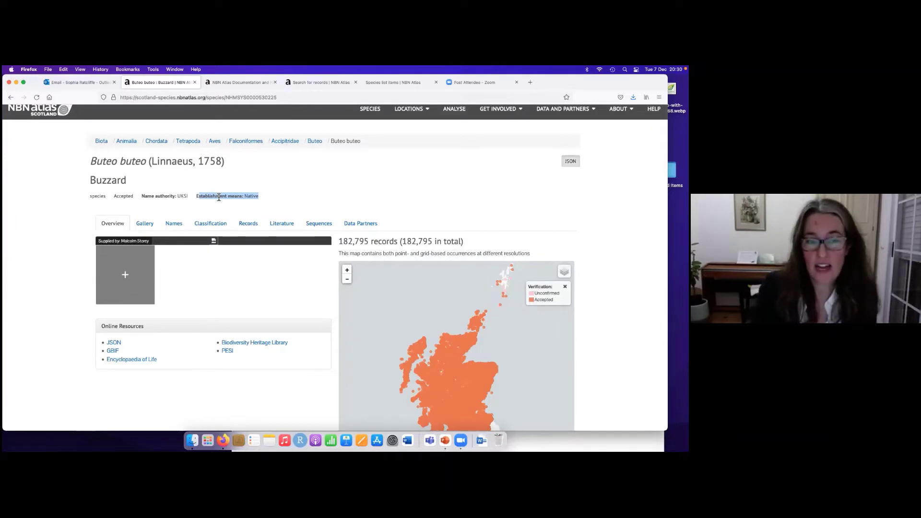
pyautogui.click(251, 200)
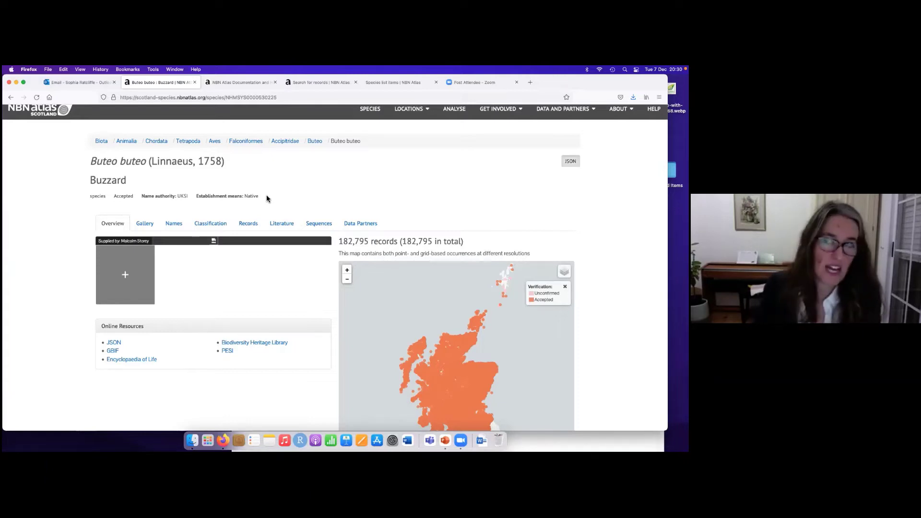
pyautogui.scroll(-2, 267, 198)
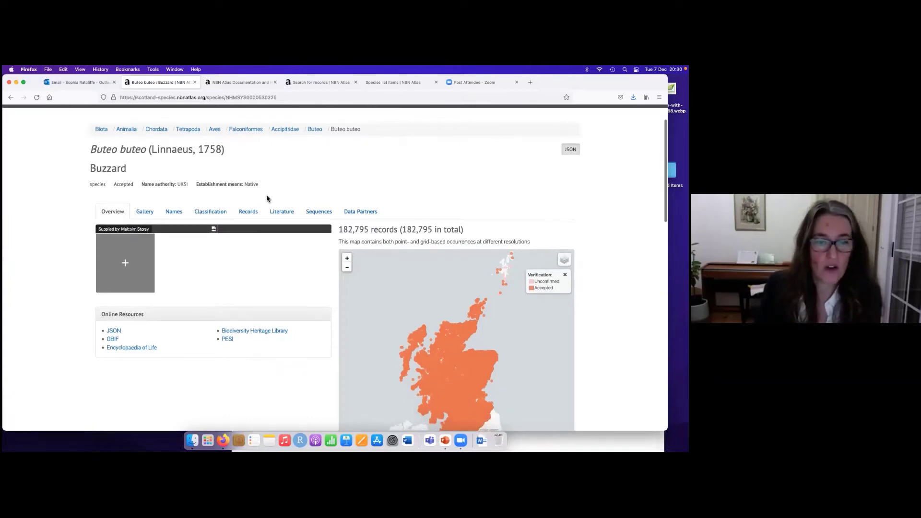
pyautogui.scroll(-1, 268, 175)
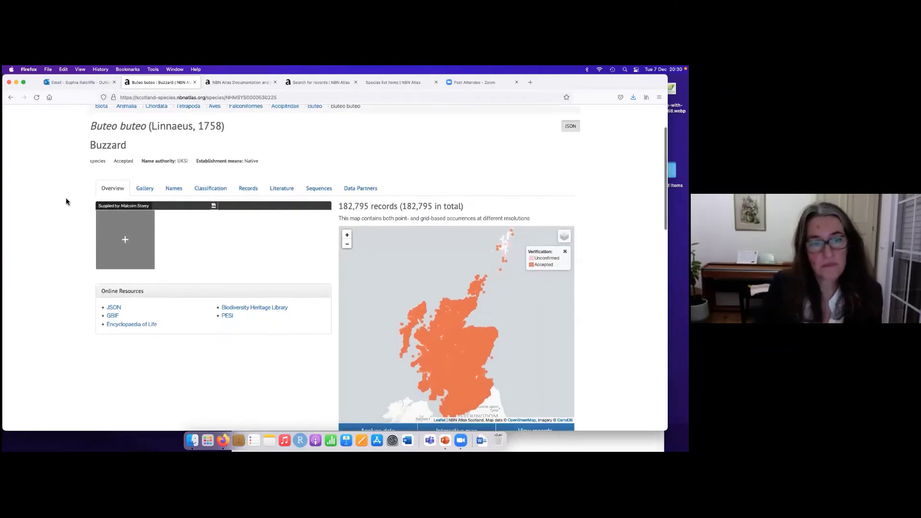
pyautogui.scroll(-4, 214, 173)
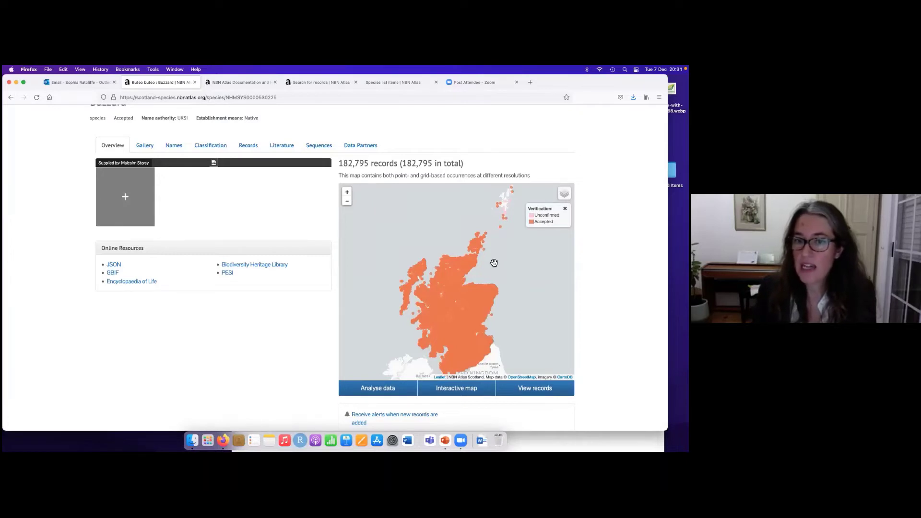
pyautogui.scroll(-1, 506, 270)
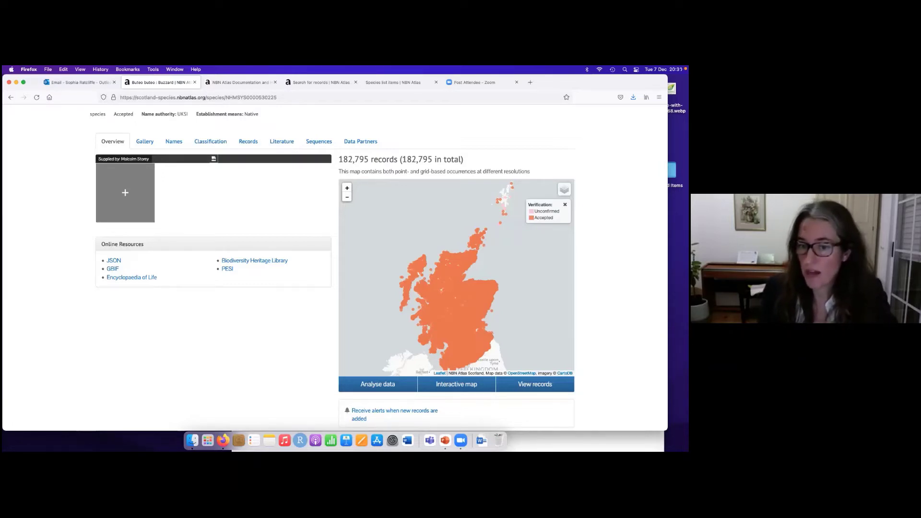
pyautogui.scroll(1, 467, 296)
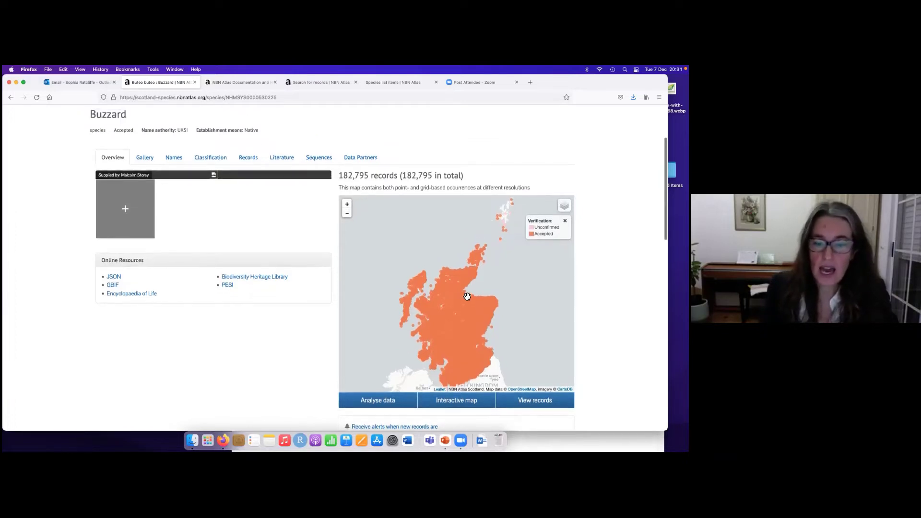
pyautogui.scroll(-1, 467, 296)
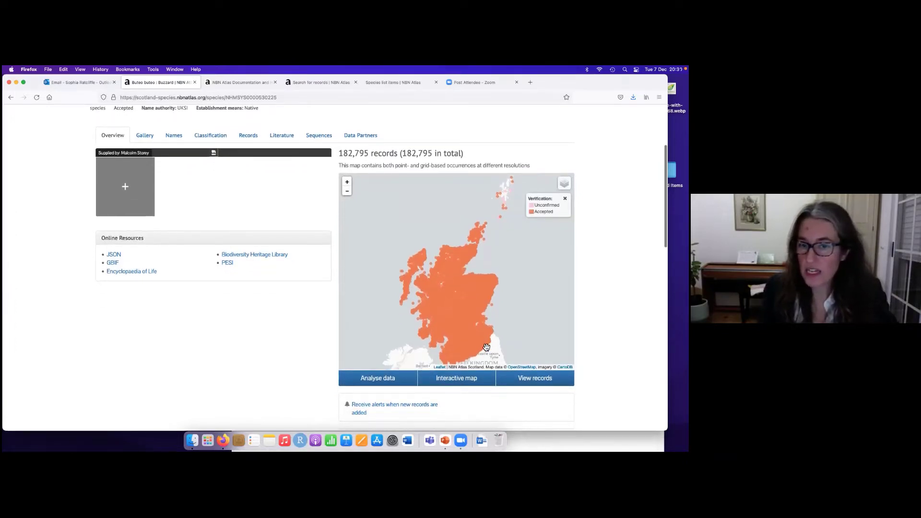
# Step: Review the contributing datasets and the conservation and legislation listings below the distribution map
pyautogui.scroll(-10, 486, 347)
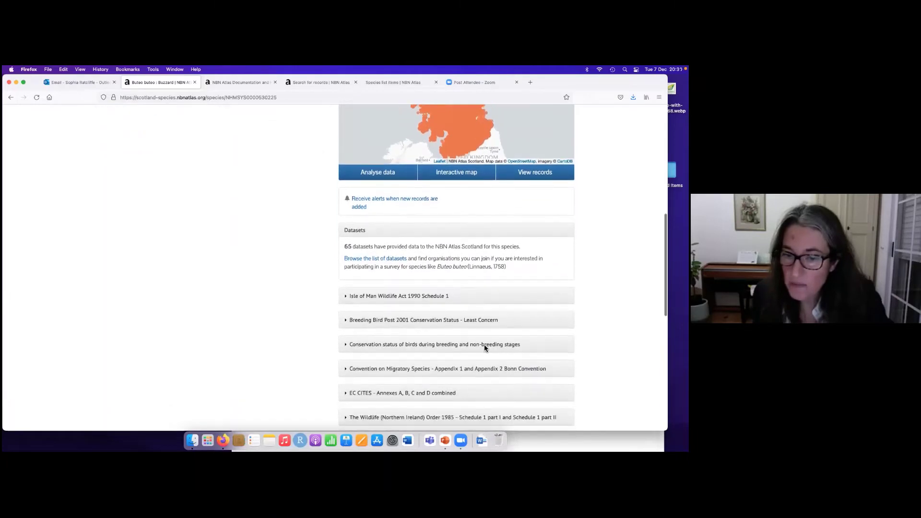
pyautogui.scroll(-1, 485, 347)
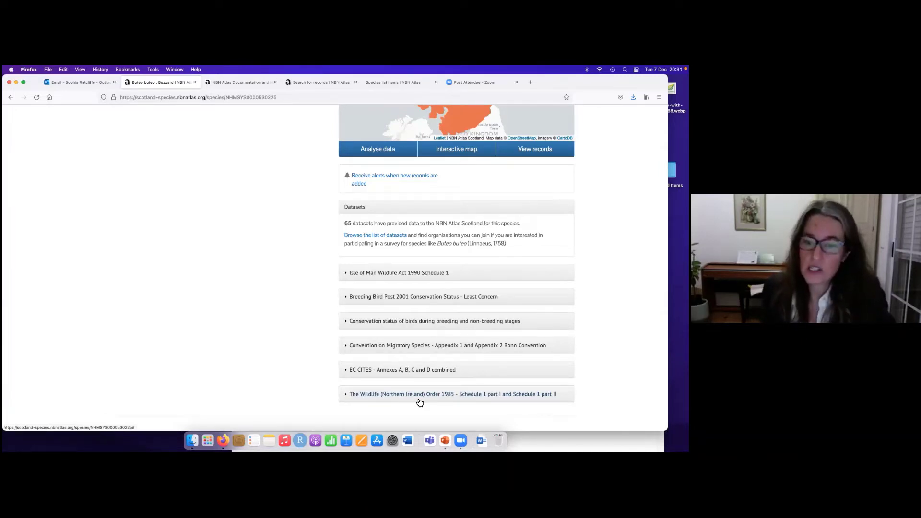
pyautogui.scroll(3, 427, 406)
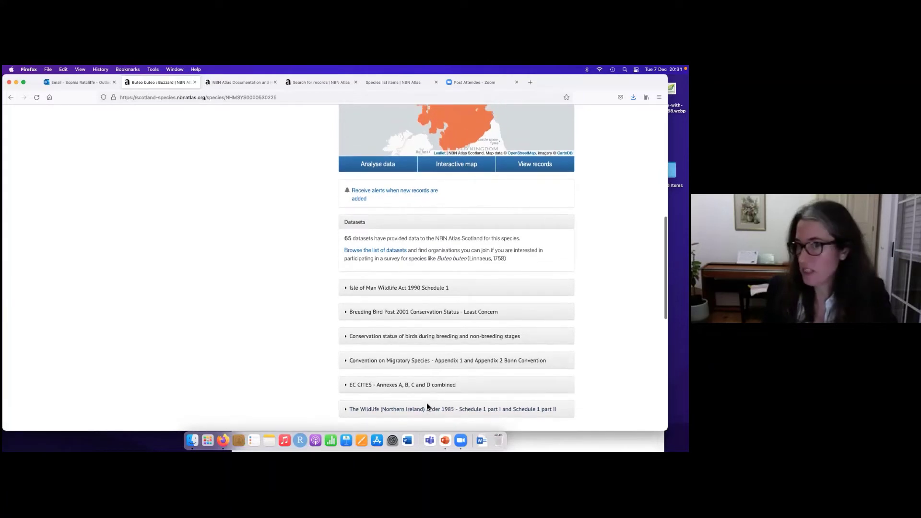
# Step: View the Buzzard's image gallery, names and sources, and taxonomic classification in turn
pyautogui.scroll(6, 428, 406)
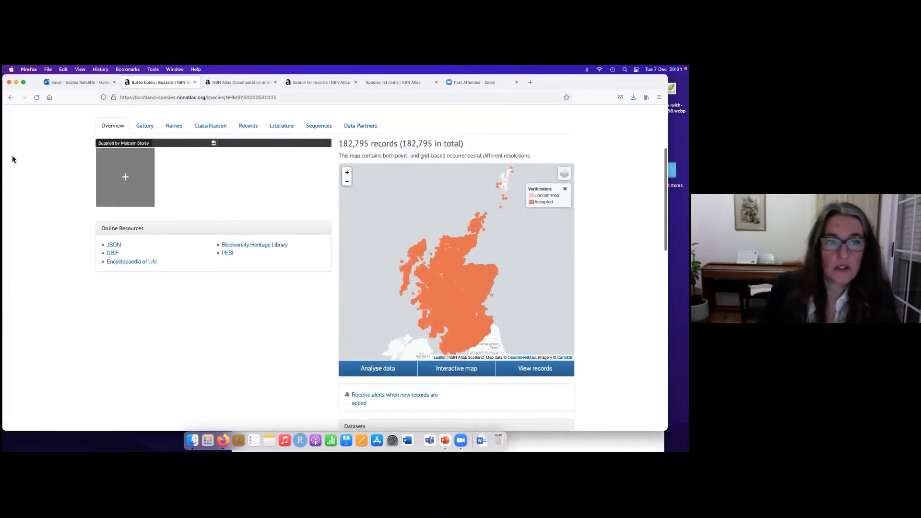
pyautogui.scroll(1, 12, 171)
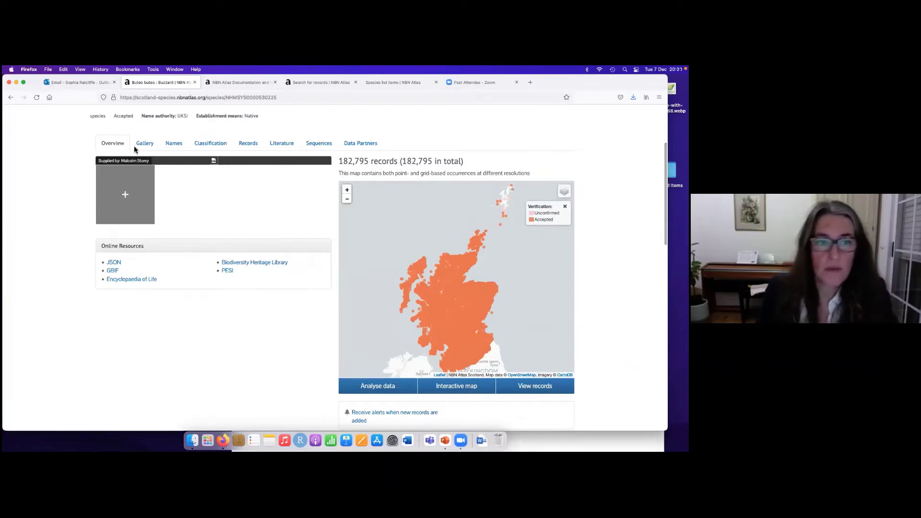
pyautogui.click(147, 145)
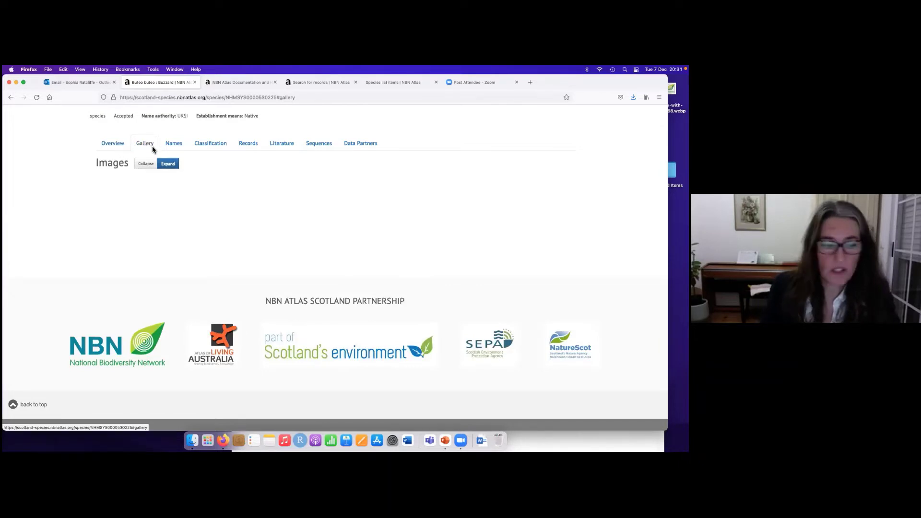
pyautogui.click(175, 144)
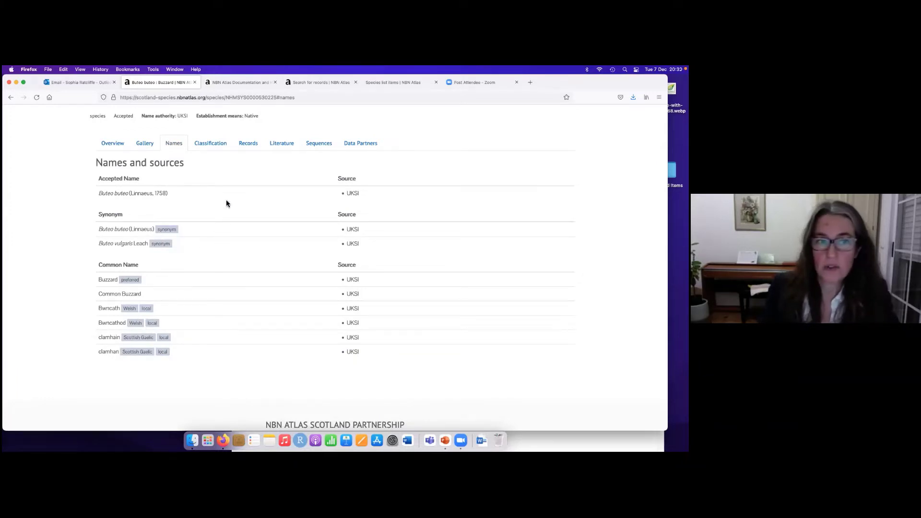
pyautogui.click(217, 145)
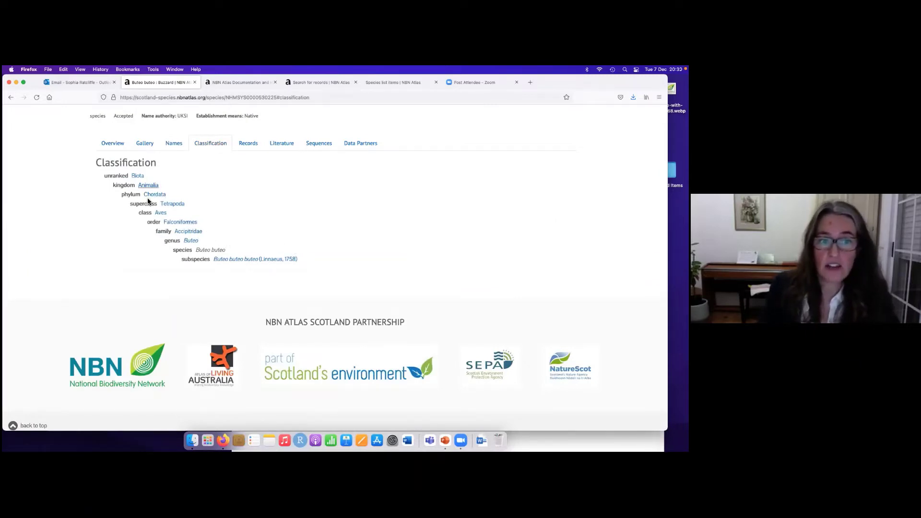
# Step: Examine the Buzzard's occurrence record charts by vice county, data partner, dataset, decade, month and year since 1990
pyautogui.click(249, 144)
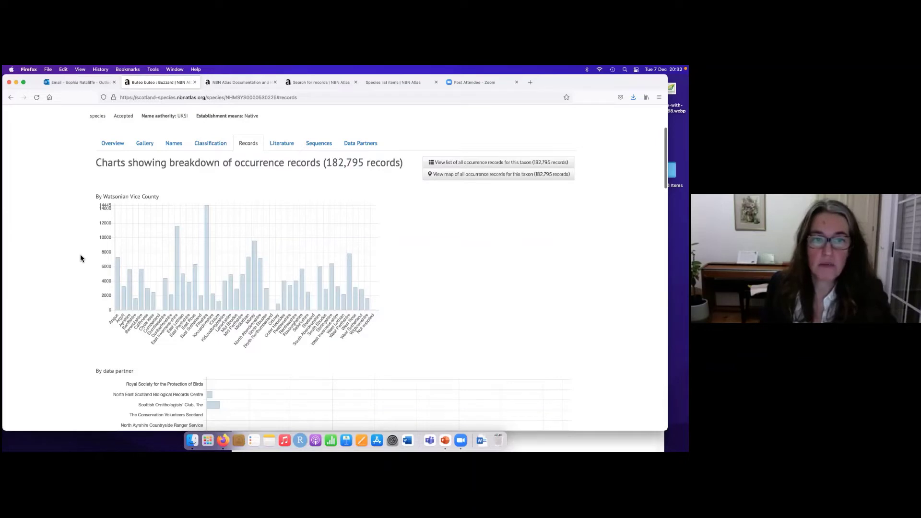
pyautogui.scroll(-1, 80, 258)
pyautogui.scroll(-3, 80, 259)
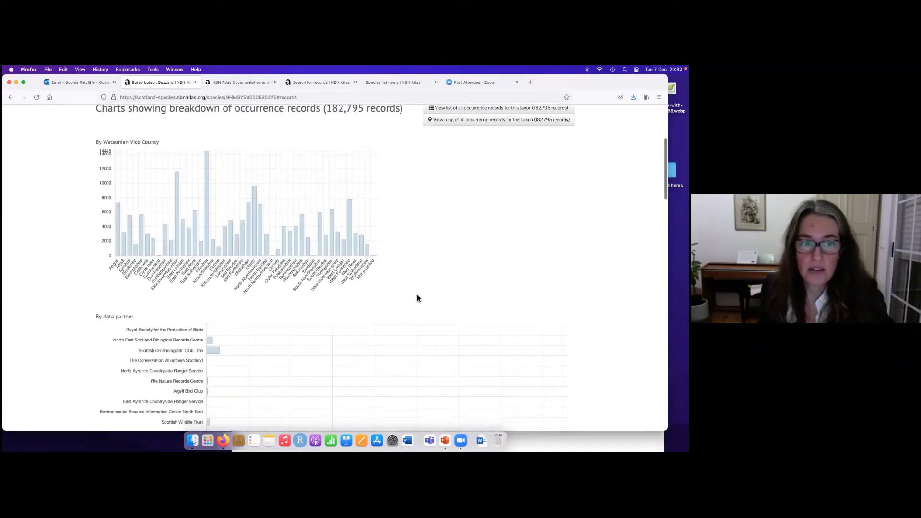
pyautogui.scroll(-5, 417, 298)
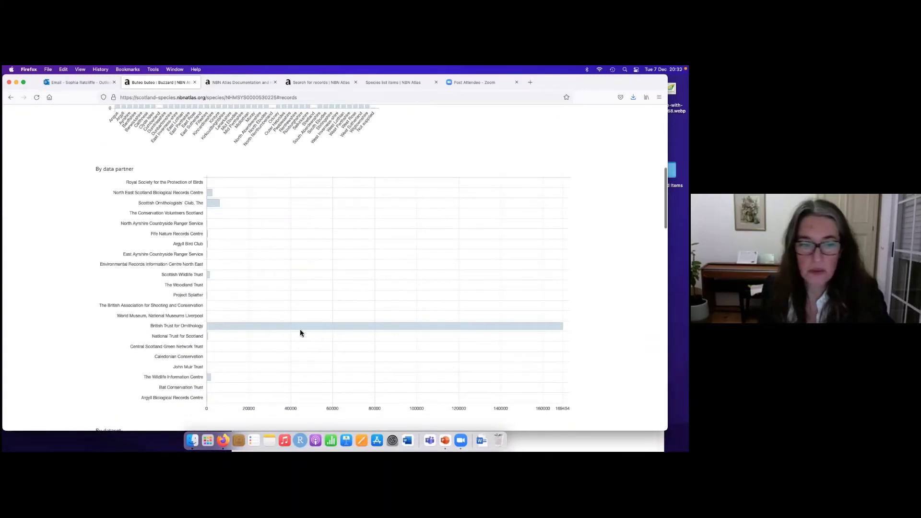
pyautogui.moveTo(290, 330)
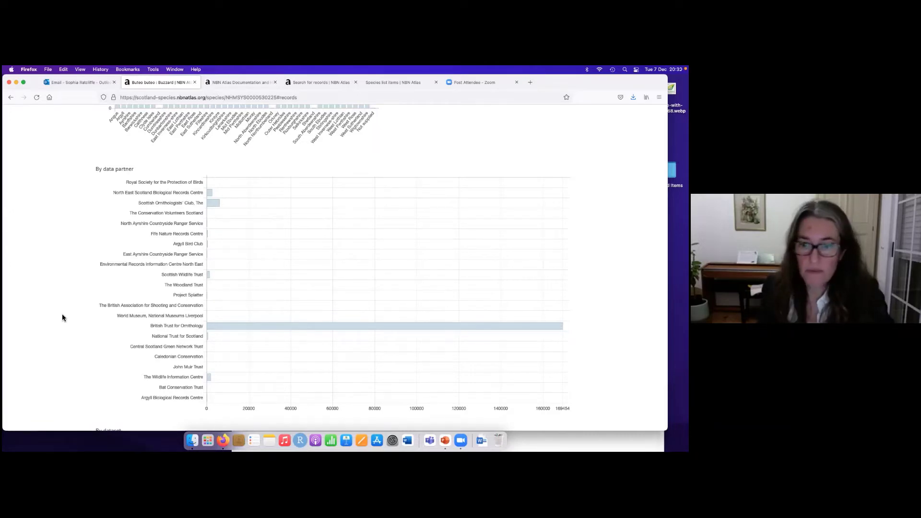
pyautogui.scroll(-4, 63, 316)
pyautogui.scroll(-6, 61, 317)
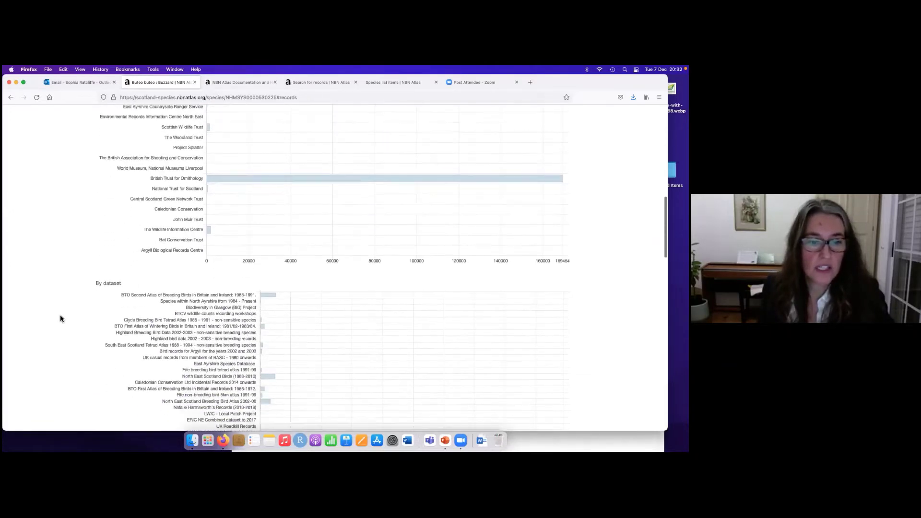
pyautogui.scroll(-10, 61, 318)
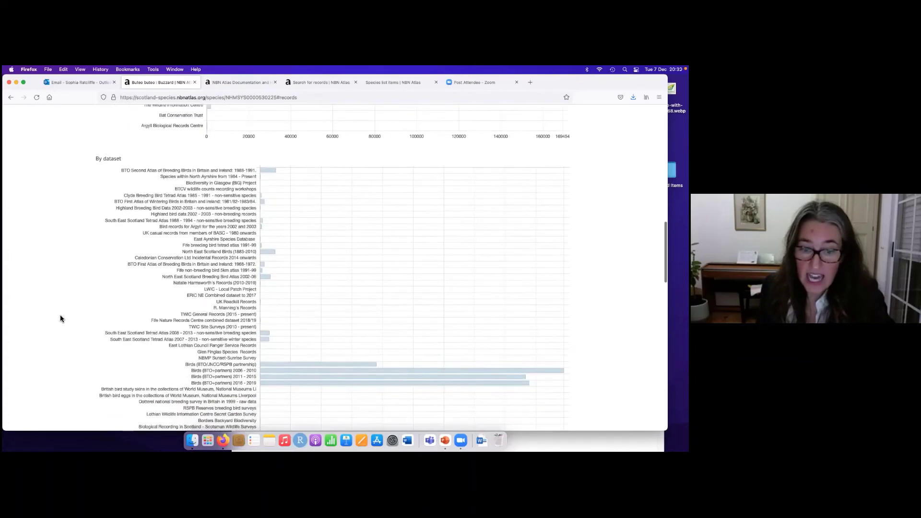
pyautogui.scroll(-6, 61, 318)
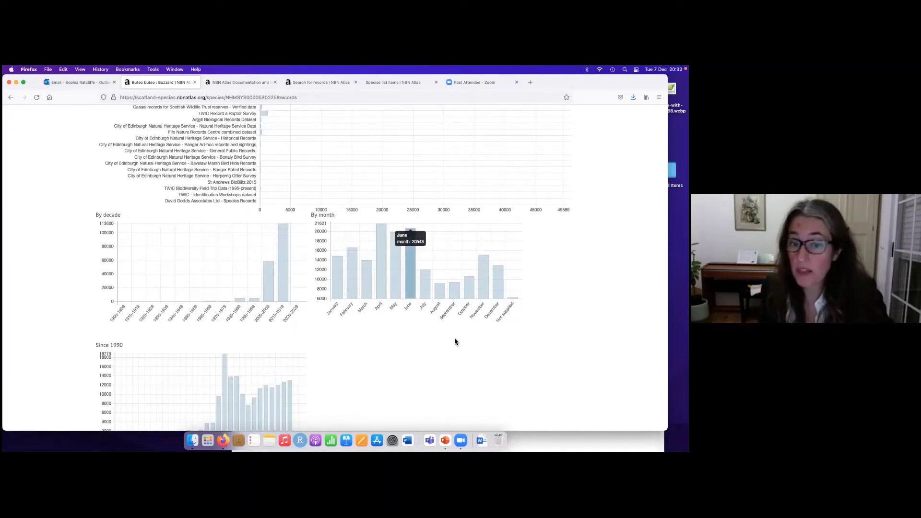
pyautogui.scroll(-3, 454, 338)
# Step: Return to the start of the species page and show the literature references for the Buzzard
pyautogui.scroll(15, 455, 341)
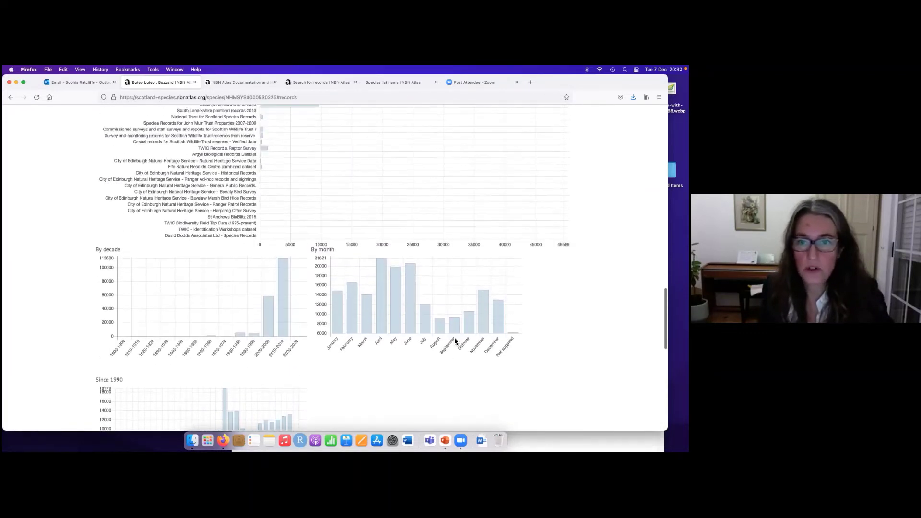
pyautogui.scroll(3, 455, 342)
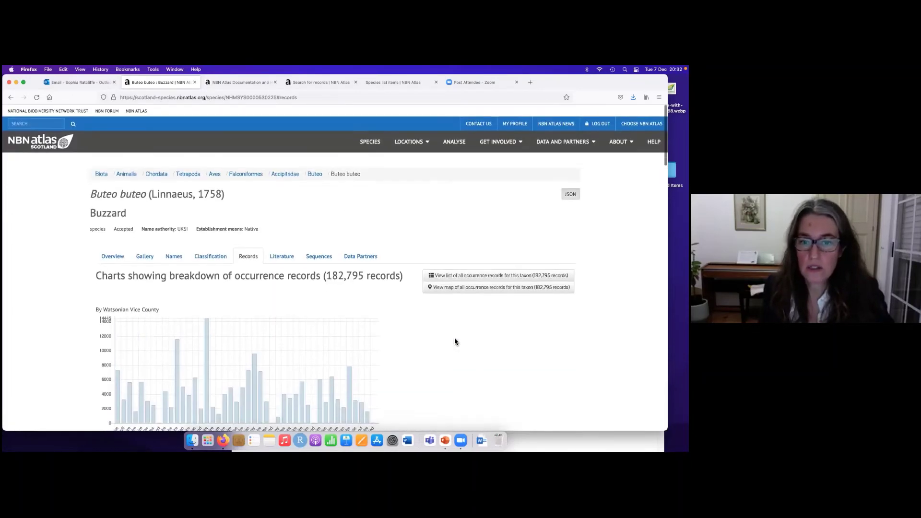
pyautogui.click(279, 258)
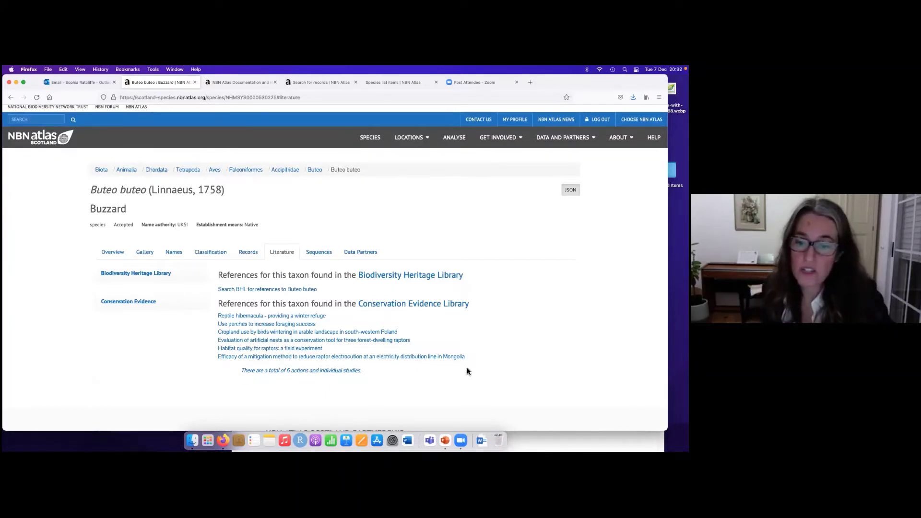
# Step: View the Buzzard's genetic sequences, and review the data partners' datasets with their licences and record counts
pyautogui.scroll(1, 478, 328)
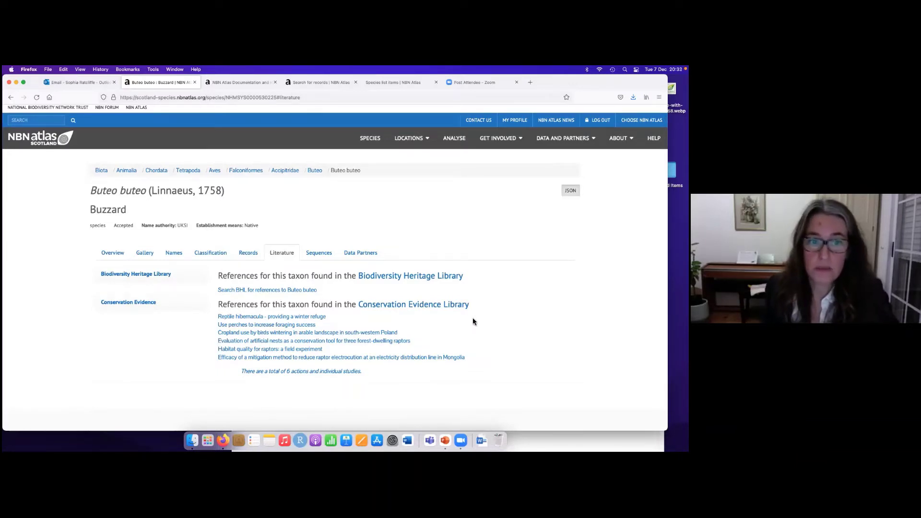
pyautogui.click(327, 255)
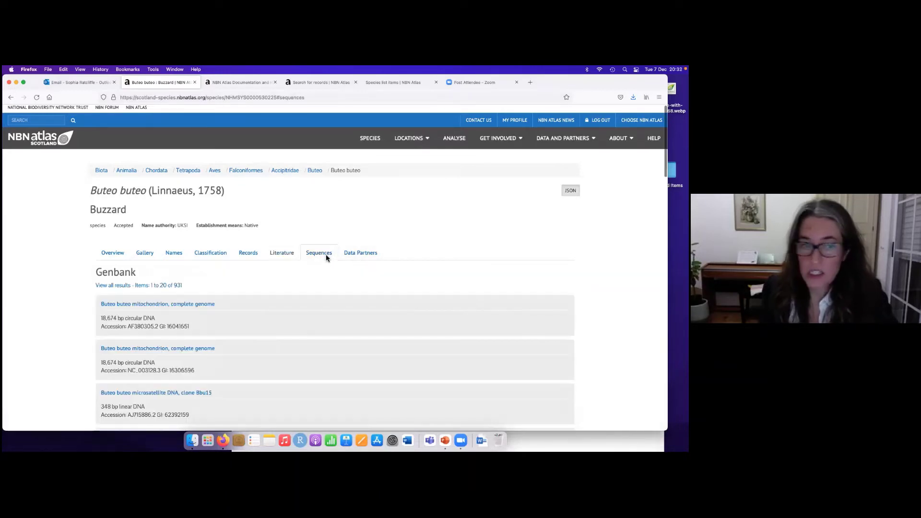
pyautogui.click(361, 259)
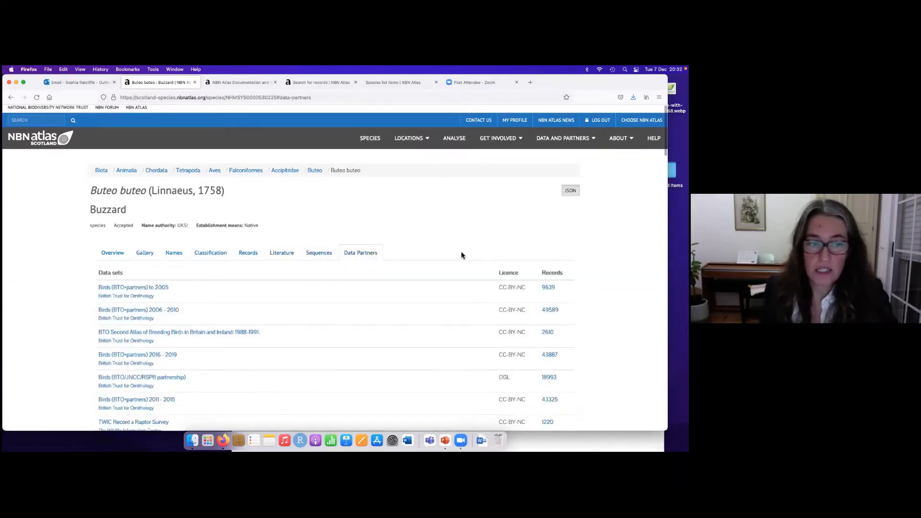
pyautogui.scroll(-2, 461, 253)
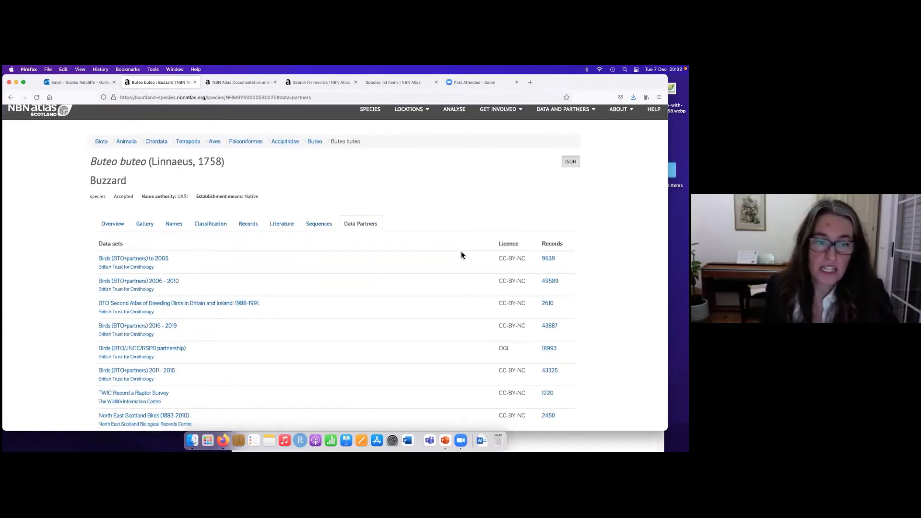
pyautogui.scroll(-1, 461, 256)
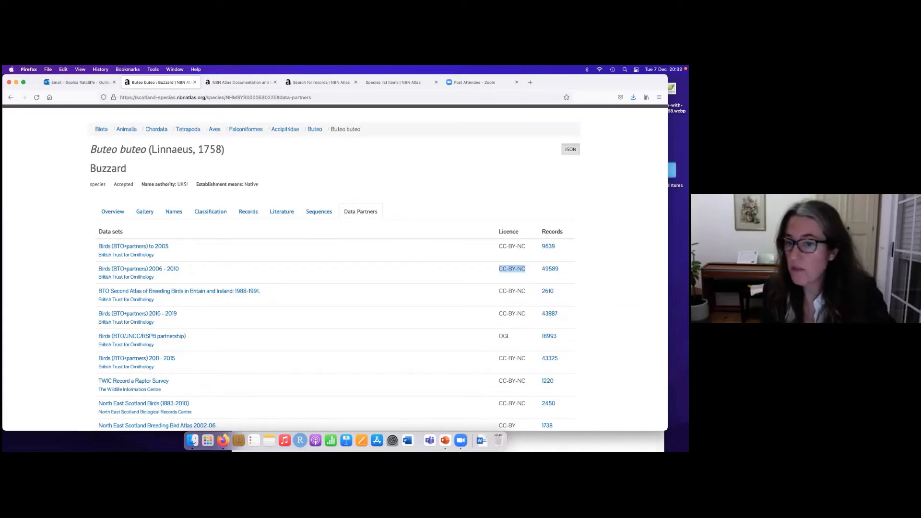
pyautogui.scroll(-5, 454, 304)
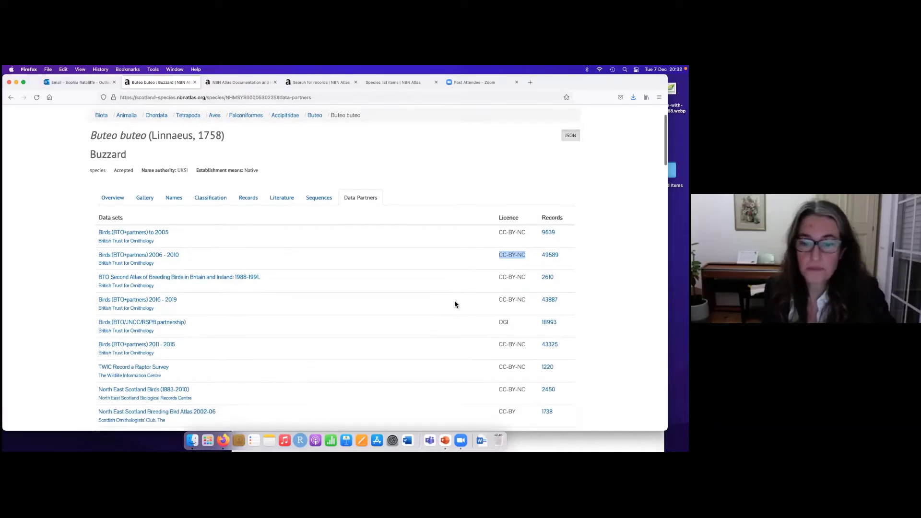
pyautogui.scroll(6, 358, 266)
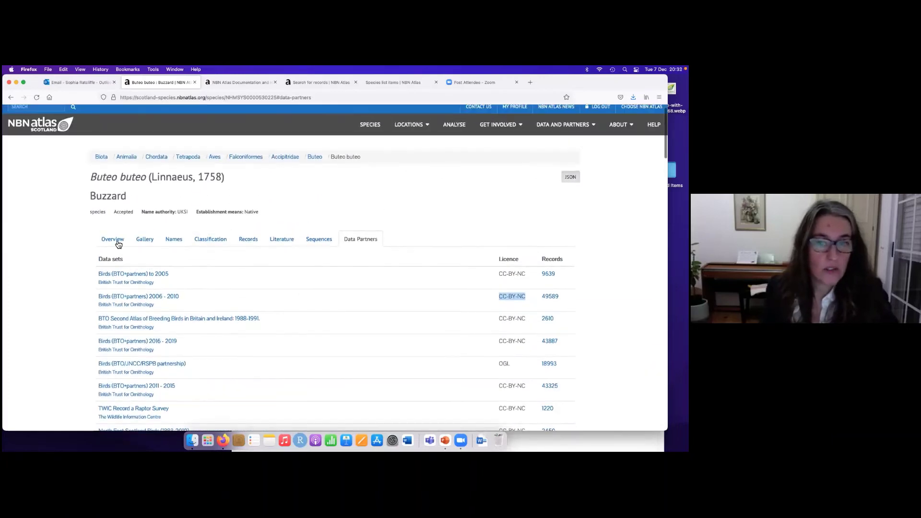
# Step: Return to the Buzzard's overview and open the list of occurrence records behind the distribution map
pyautogui.click(114, 240)
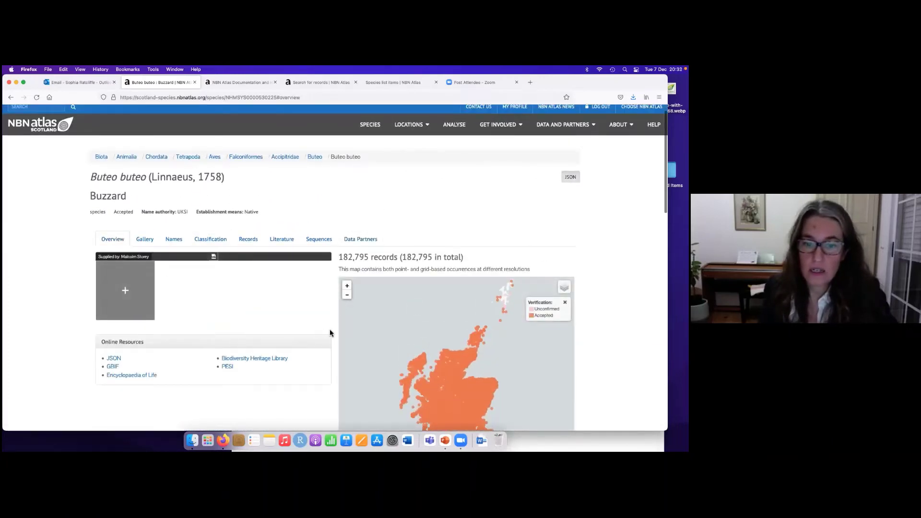
pyautogui.scroll(-5, 329, 329)
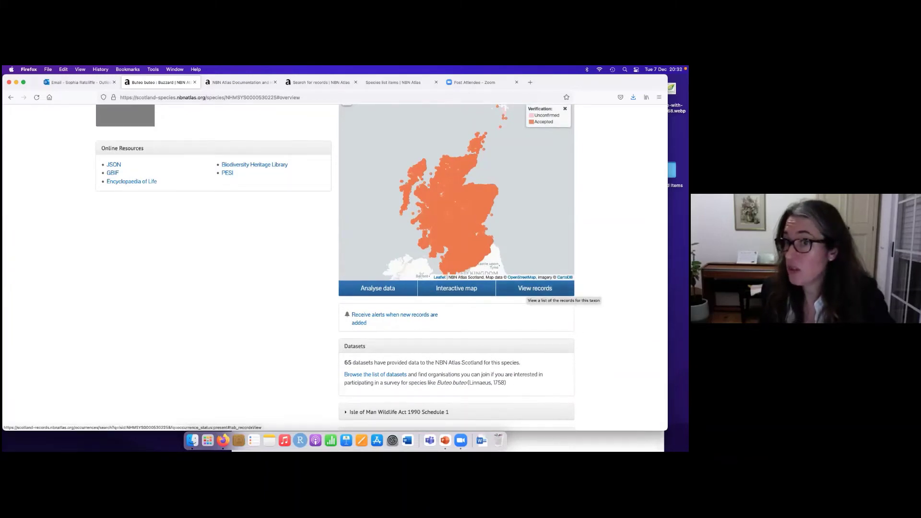
pyautogui.click(533, 289)
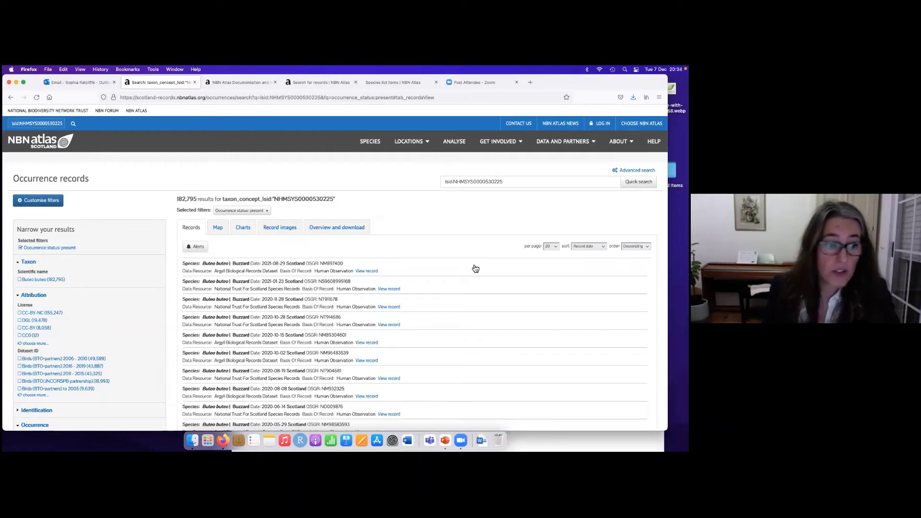
# Step: Review the occurrence records and available filters, restrict the results to the CC0 licence, and remove that licence filter
pyautogui.scroll(-1, 475, 268)
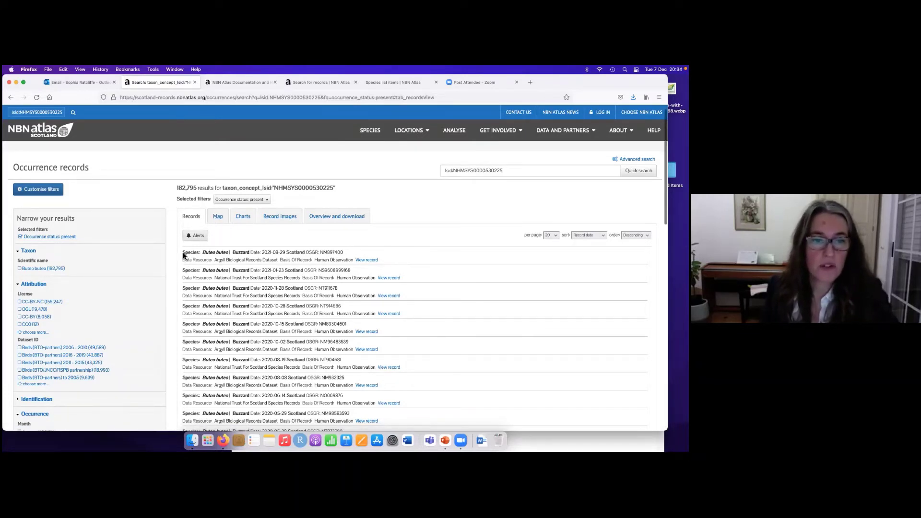
pyautogui.scroll(-1, 171, 261)
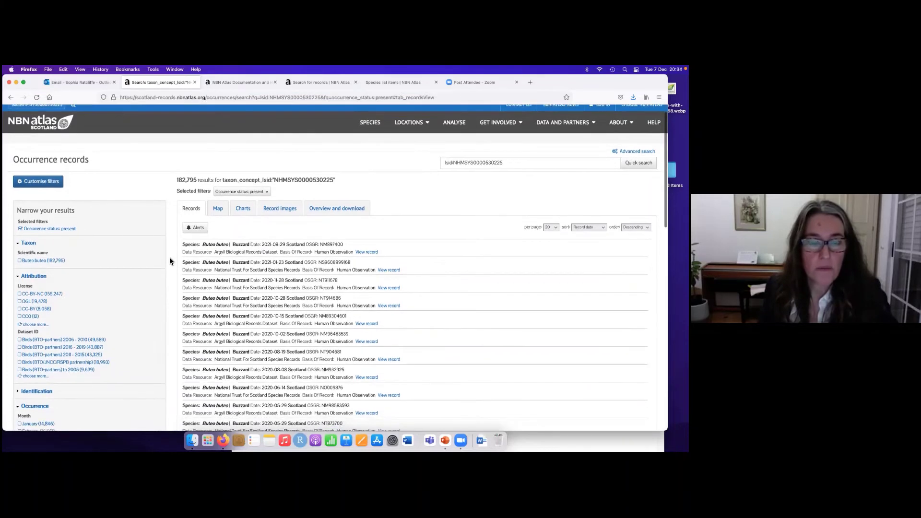
pyautogui.scroll(-1, 170, 260)
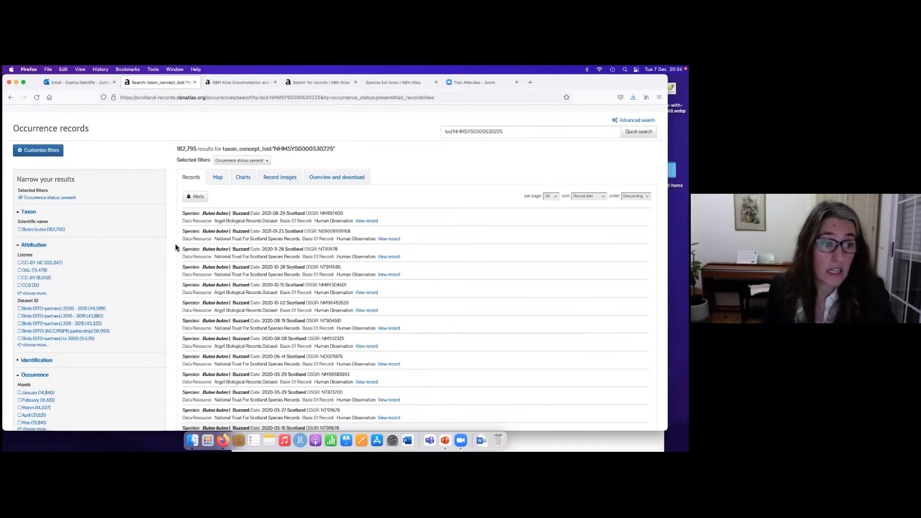
pyautogui.scroll(-1, 175, 247)
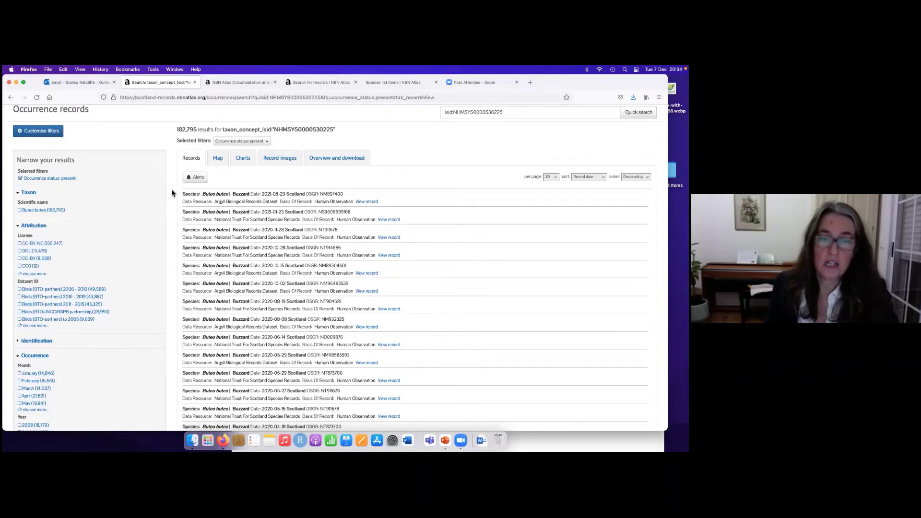
pyautogui.scroll(2, 172, 192)
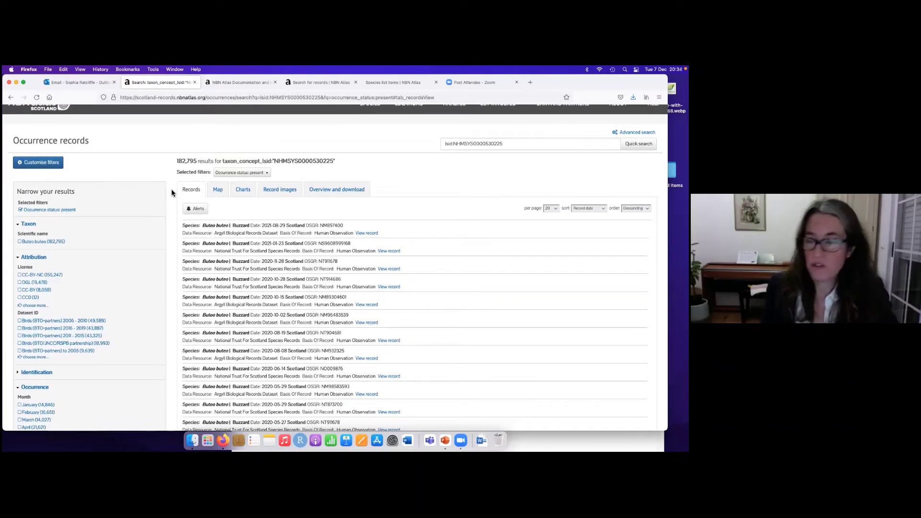
pyautogui.scroll(-2, 172, 192)
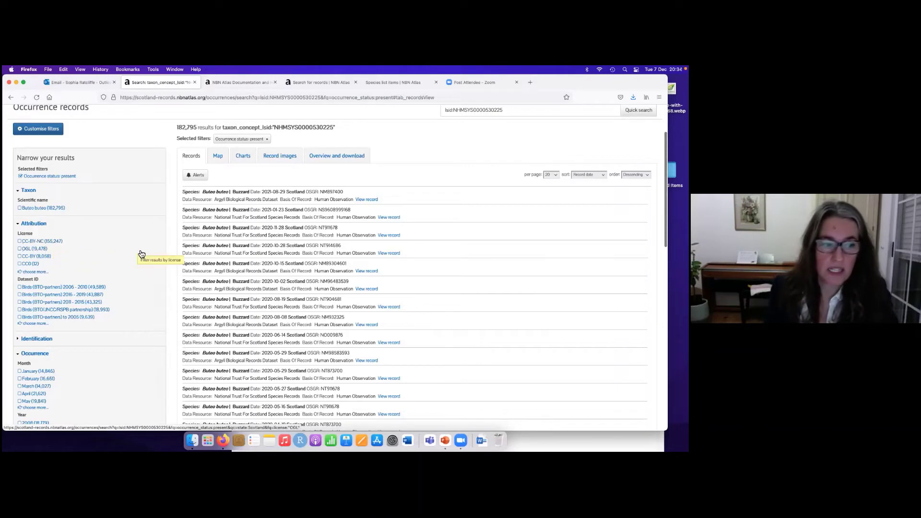
pyautogui.click(33, 264)
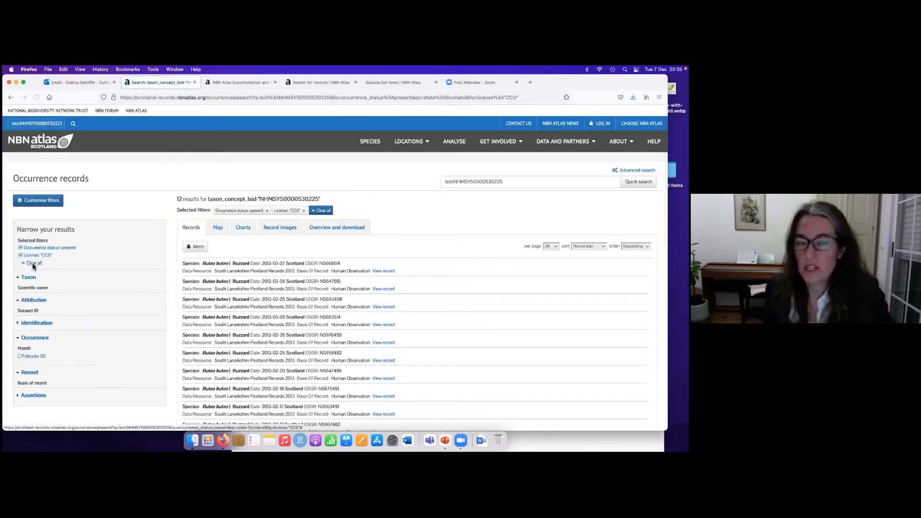
pyautogui.scroll(-2, 447, 278)
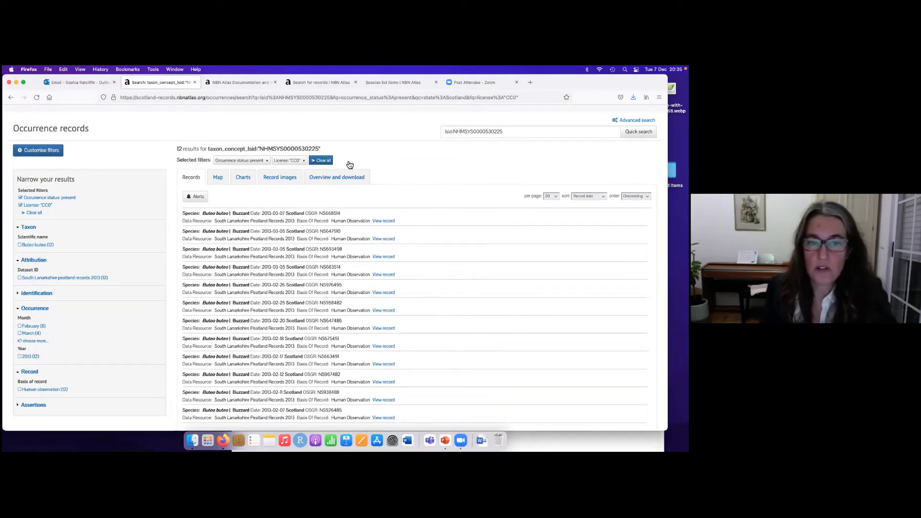
pyautogui.click(304, 160)
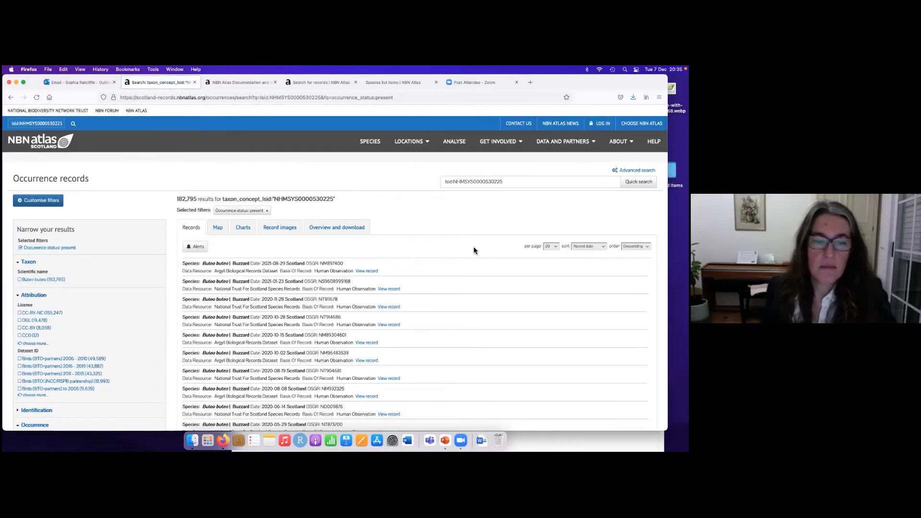
# Step: Include only records verified as Accepted, Accepted - considered correct or Accepted - correct, and remove that verification filter
pyautogui.scroll(-2, 471, 251)
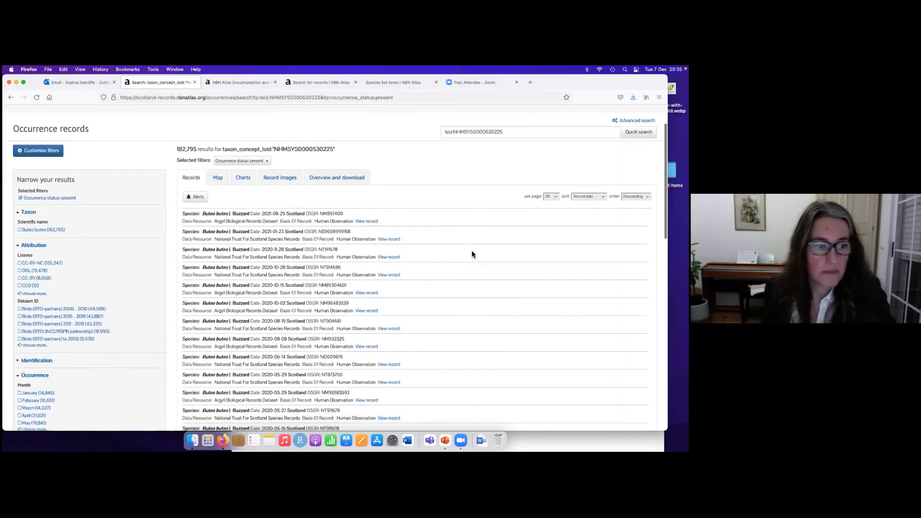
pyautogui.scroll(-1, 471, 250)
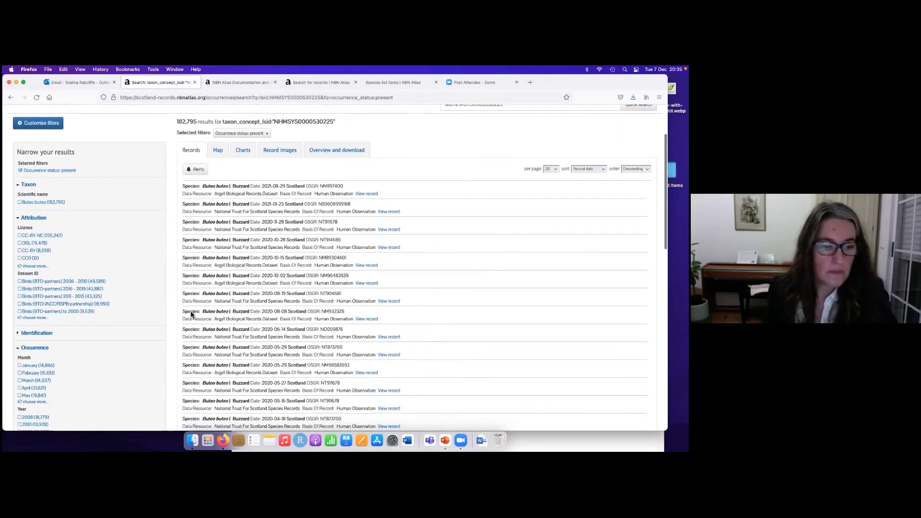
pyautogui.scroll(-3, 174, 315)
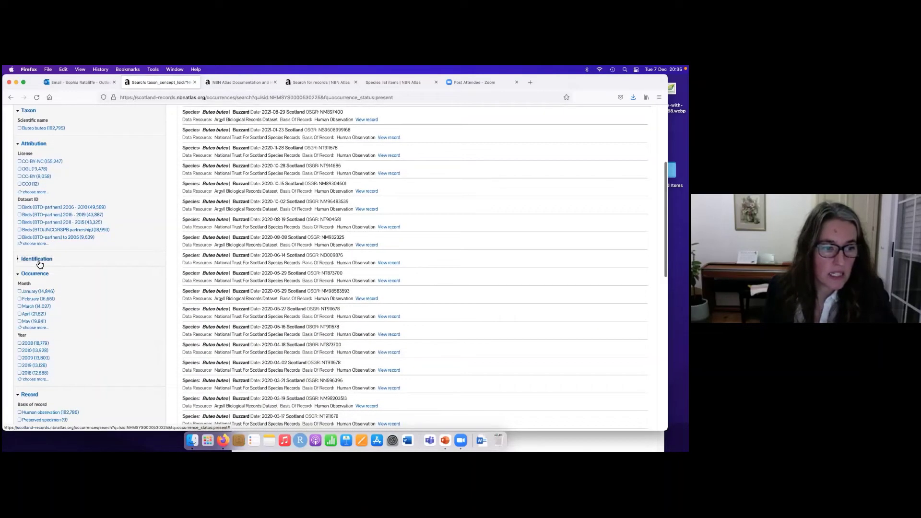
pyautogui.click(37, 259)
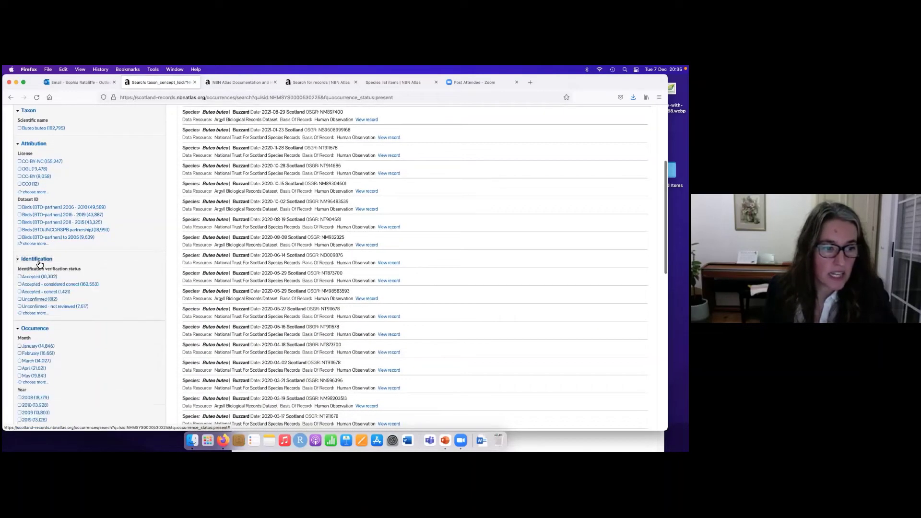
pyautogui.click(42, 315)
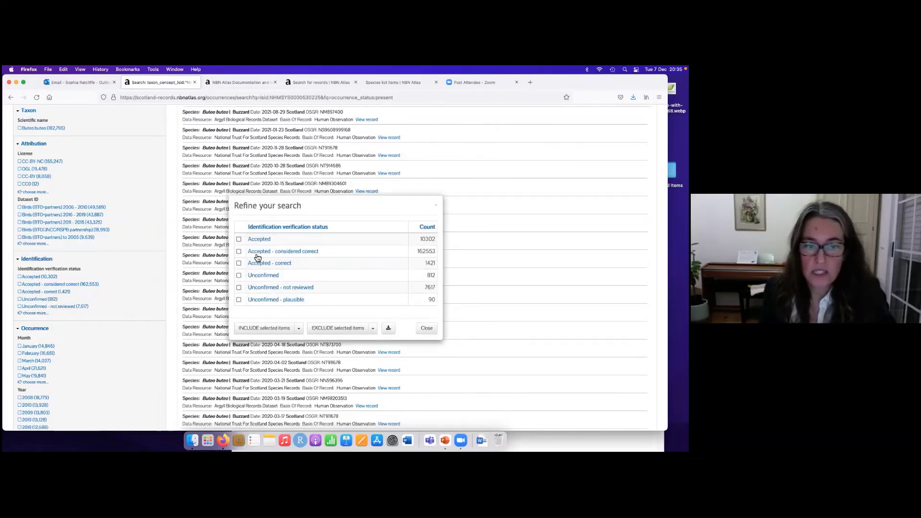
pyautogui.click(239, 251)
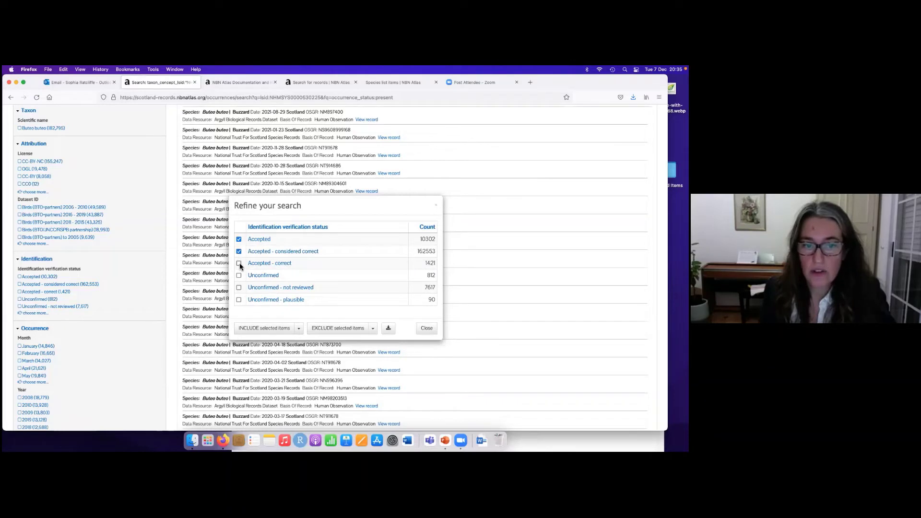
pyautogui.click(239, 263)
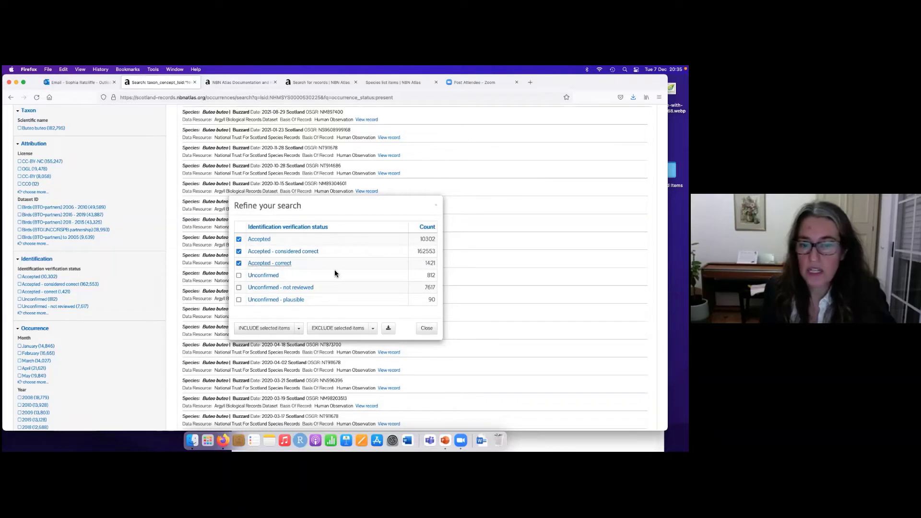
pyautogui.click(255, 330)
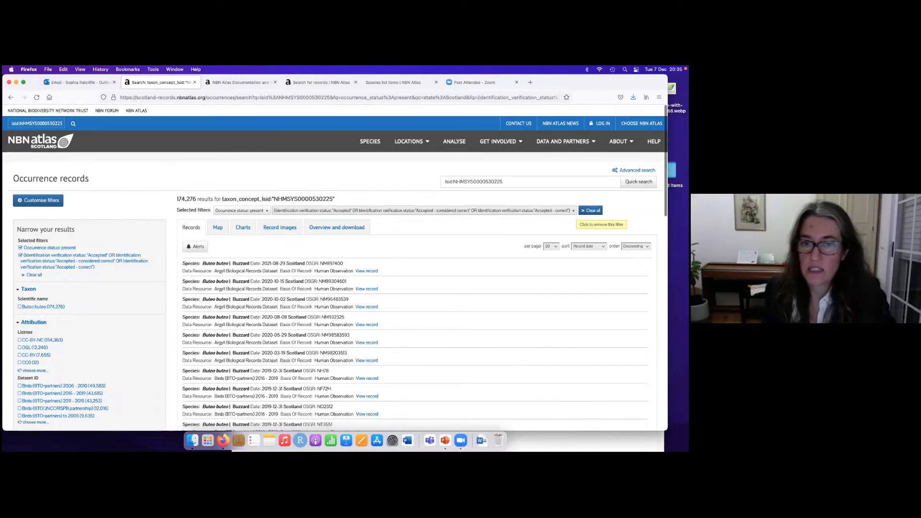
pyautogui.click(573, 211)
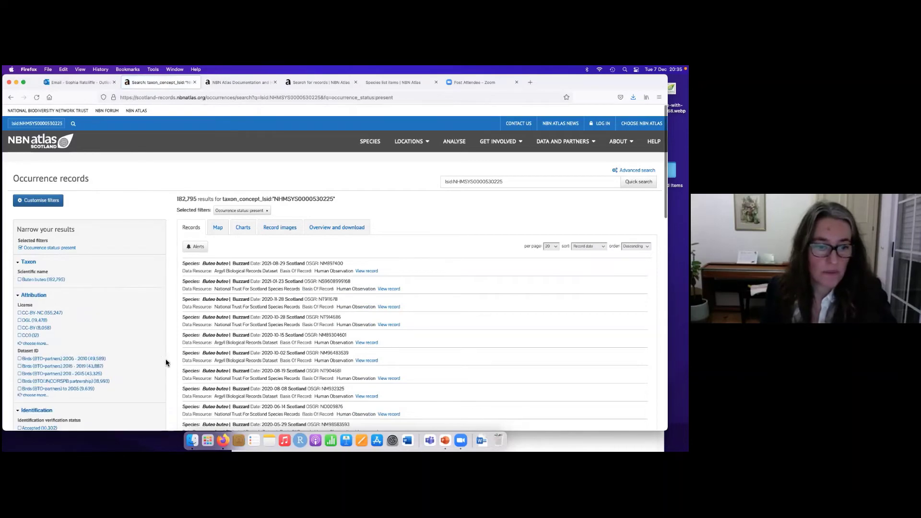
# Step: Review the remaining filter groups, restrict the records to the Human observation basis of record, and remove that filter
pyautogui.scroll(-10, 171, 359)
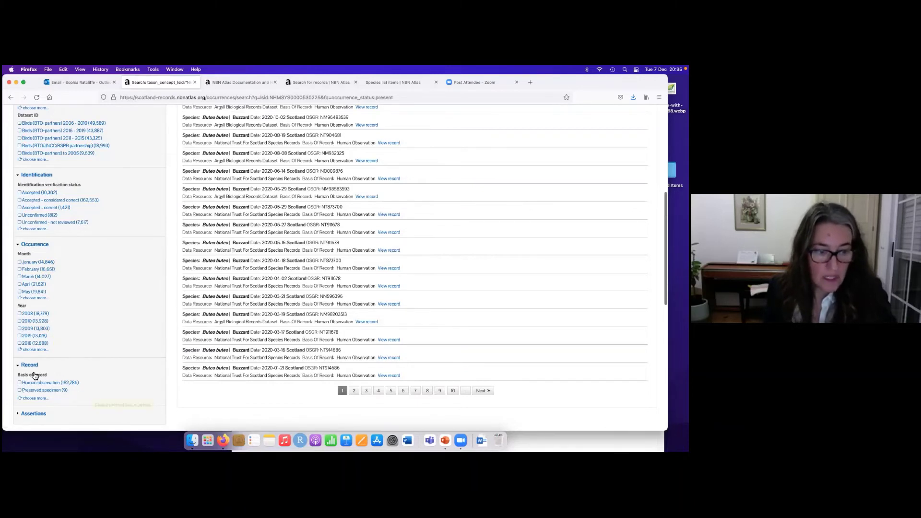
pyautogui.scroll(-1, 144, 368)
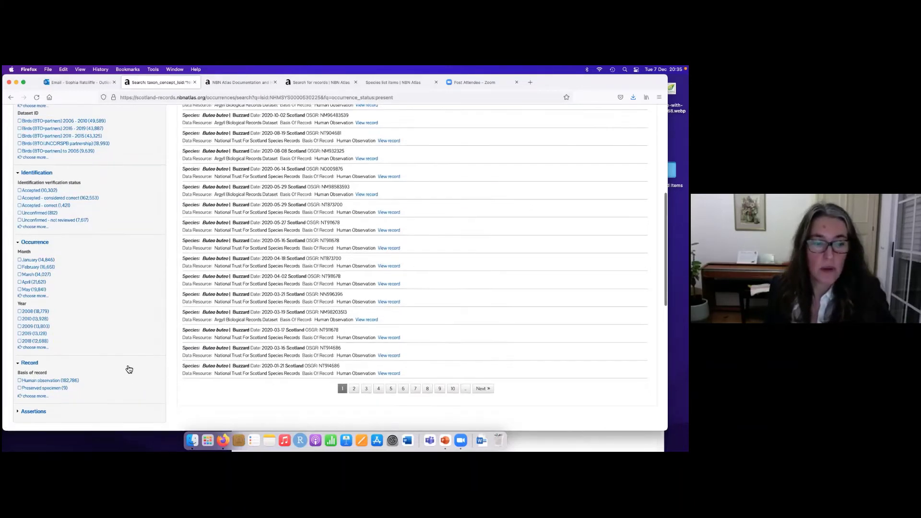
pyautogui.scroll(-2, 129, 368)
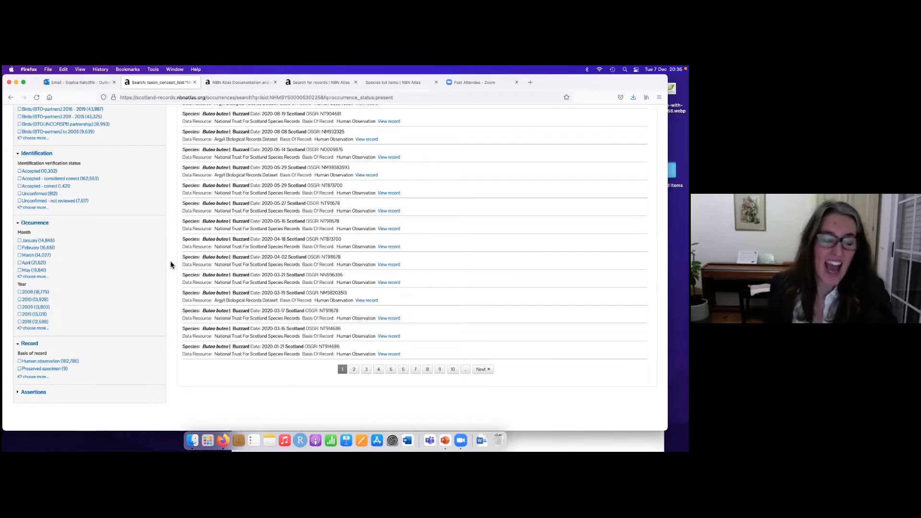
pyautogui.scroll(-1, 173, 266)
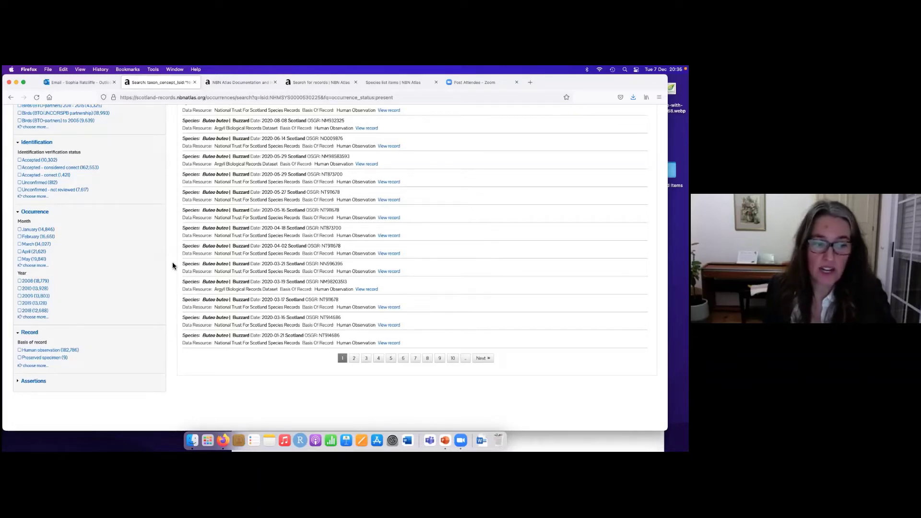
pyautogui.click(66, 354)
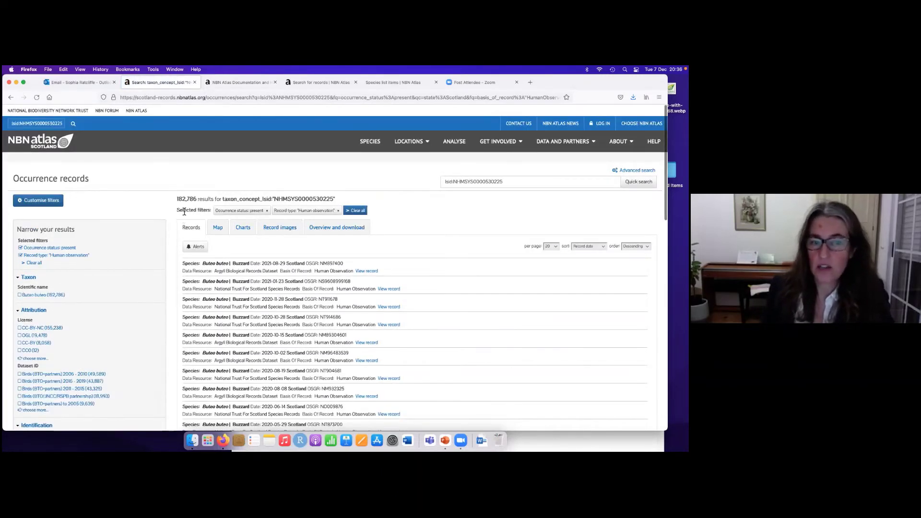
pyautogui.click(338, 212)
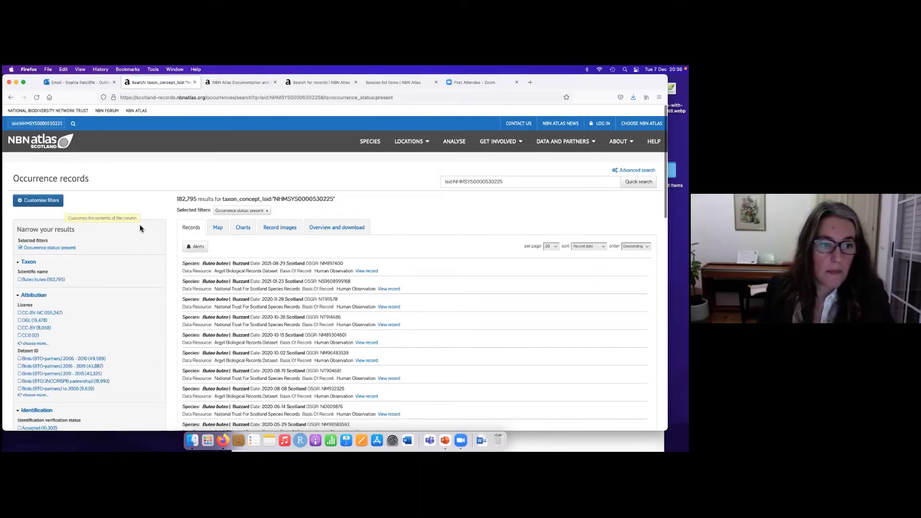
# Step: Customise the filters: remove Licence and Identification verification status, add Watsonian Vice Counties - 12 mile (GB) and Grid size (m), and update the list
pyautogui.click(42, 202)
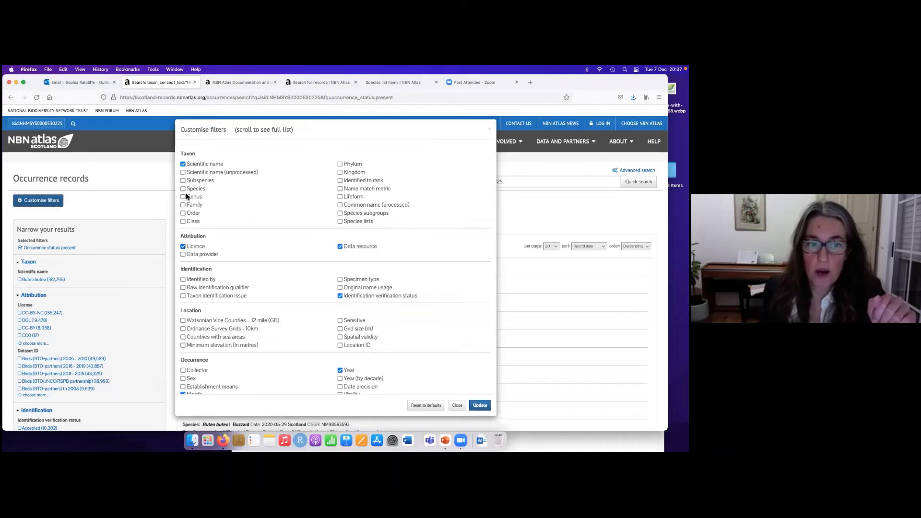
pyautogui.click(184, 247)
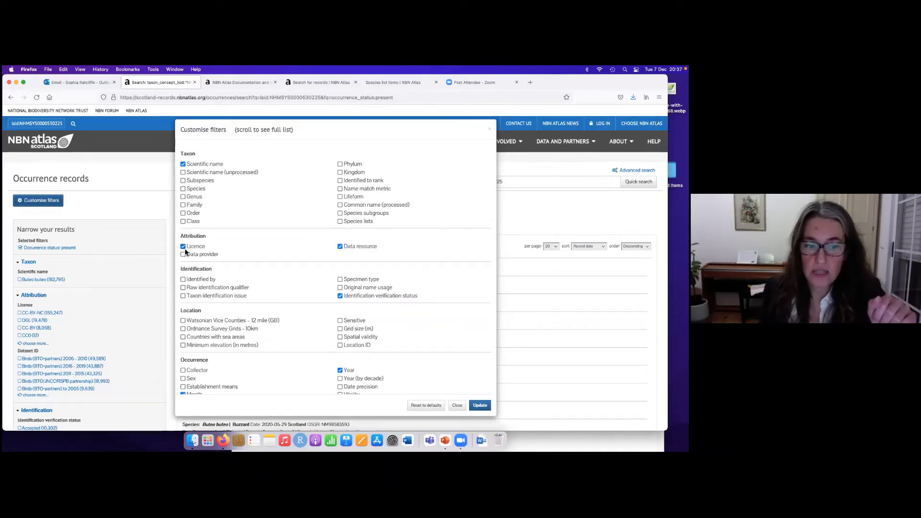
pyautogui.click(260, 321)
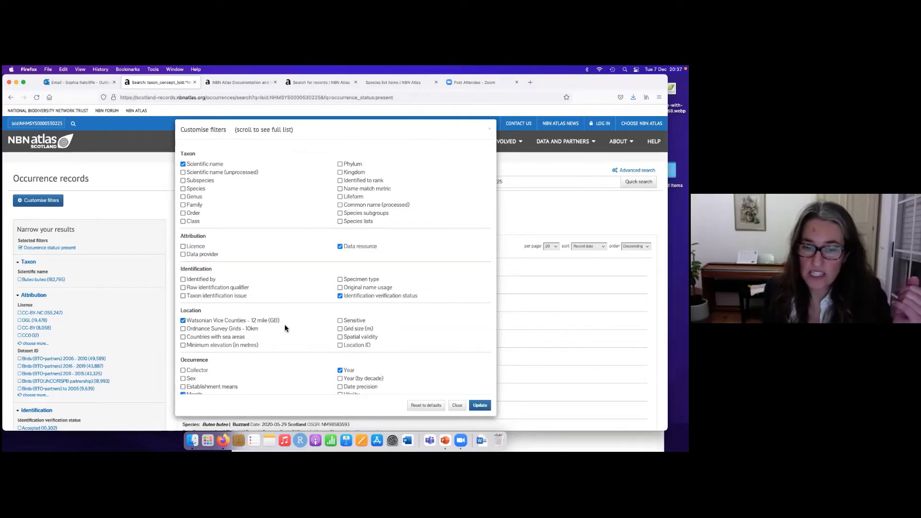
pyautogui.scroll(-2, 285, 329)
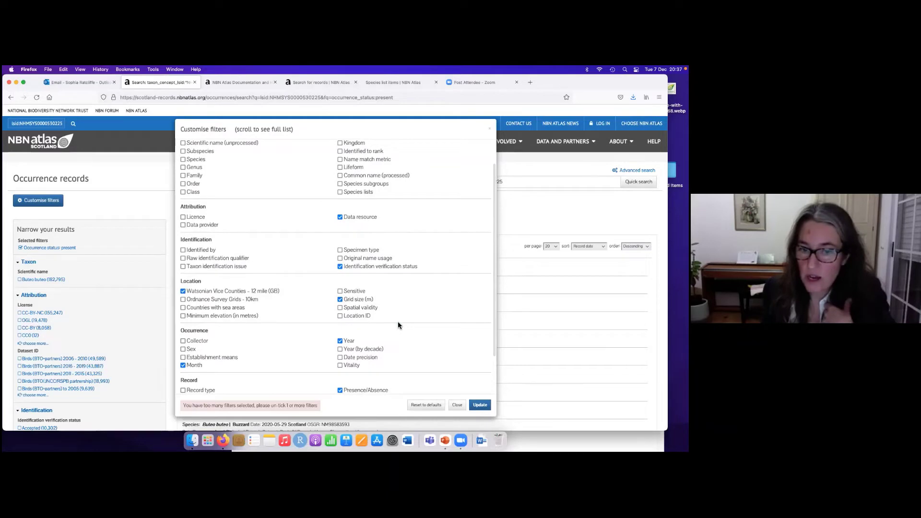
pyautogui.scroll(-1, 398, 325)
pyautogui.scroll(-1, 398, 325)
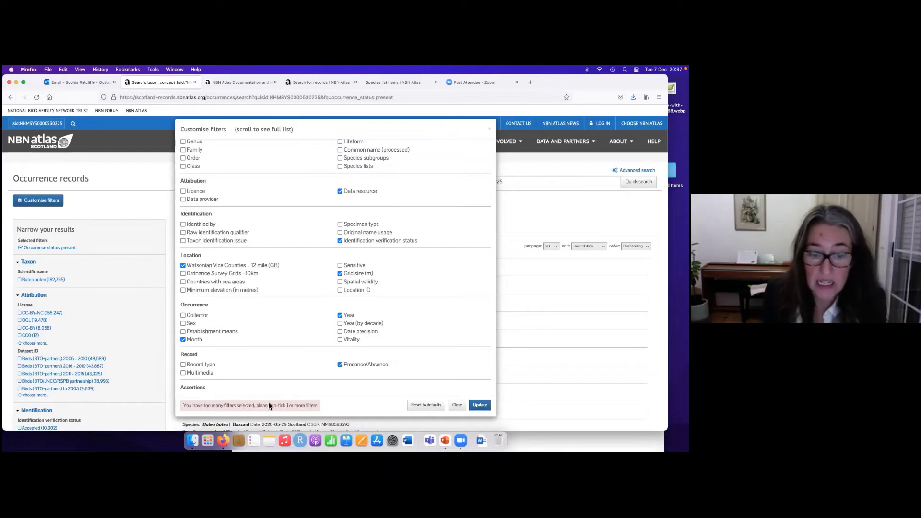
pyautogui.click(340, 241)
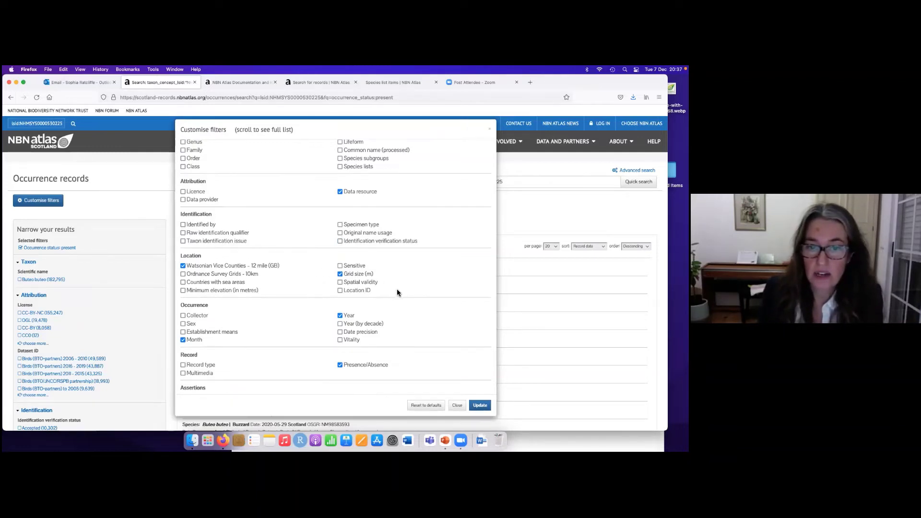
pyautogui.click(480, 405)
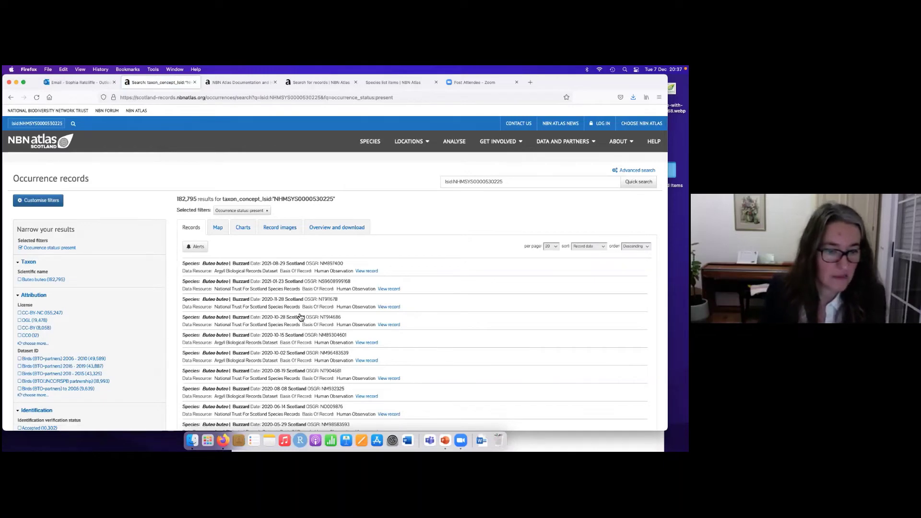
# Step: Open the full Watsonian Vice Counties list, select Angus, Argyll, Caithness and Cumberland, and close it without applying the selection
pyautogui.scroll(-1, 175, 369)
pyautogui.scroll(-6, 175, 369)
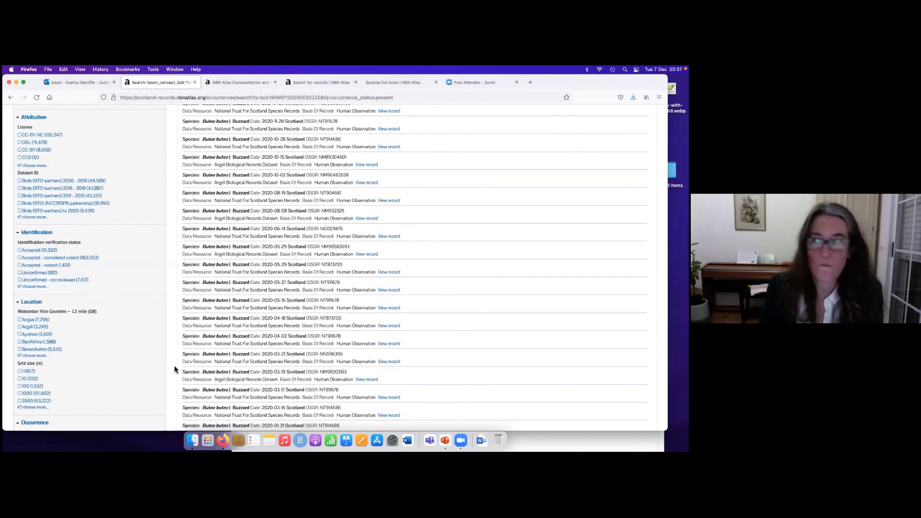
pyautogui.scroll(-1, 175, 369)
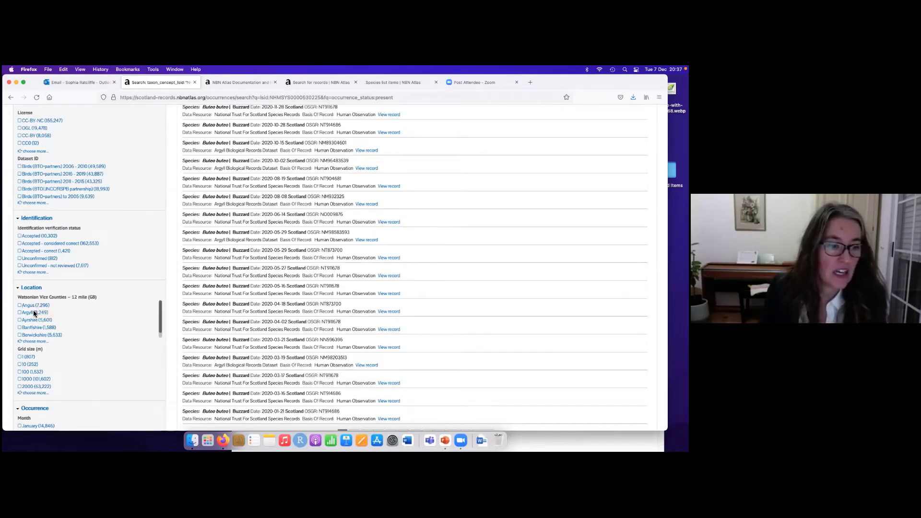
pyautogui.click(34, 341)
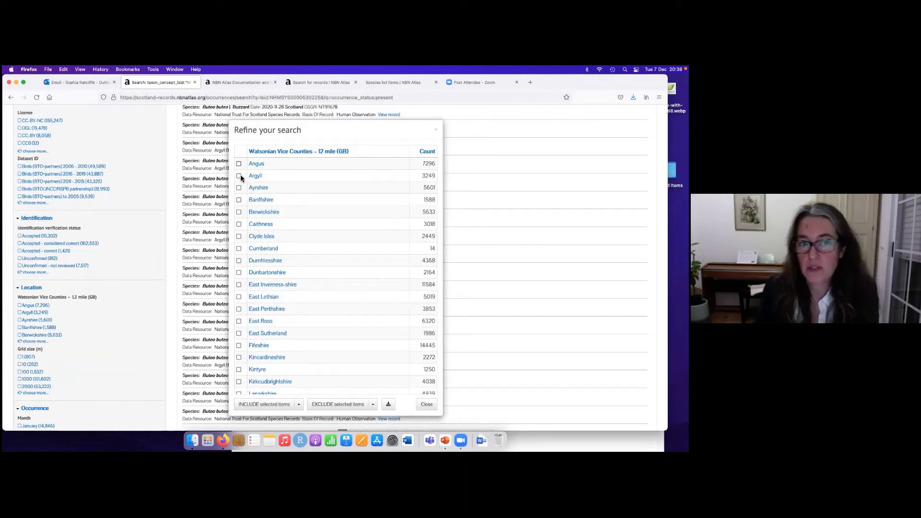
pyautogui.click(239, 176)
pyautogui.click(239, 224)
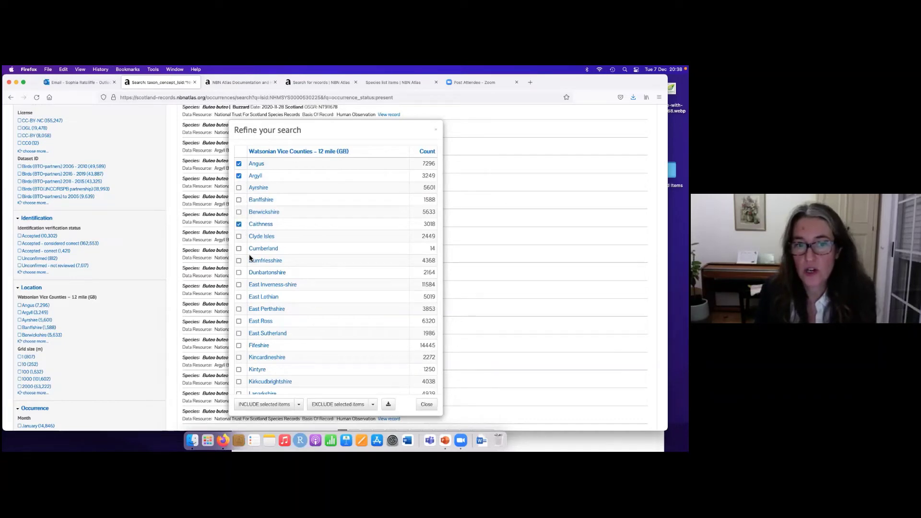
pyautogui.click(239, 249)
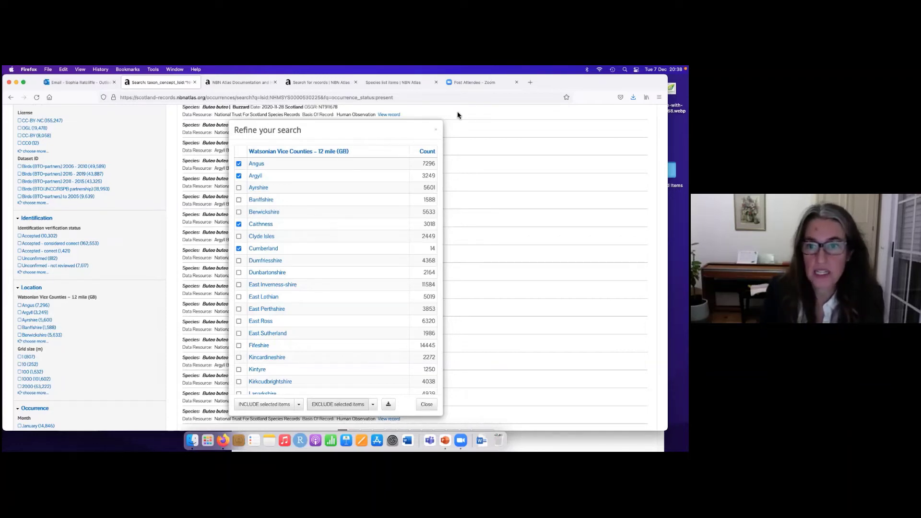
pyautogui.click(437, 132)
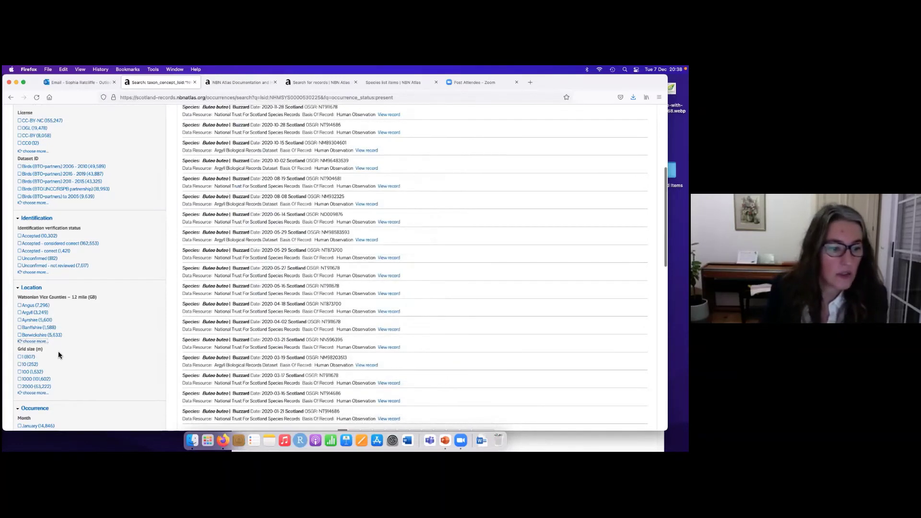
# Step: Restrict the records to grid sizes of 1, 10, 100 and 1000 m
pyautogui.scroll(-2, 44, 343)
pyautogui.click(36, 337)
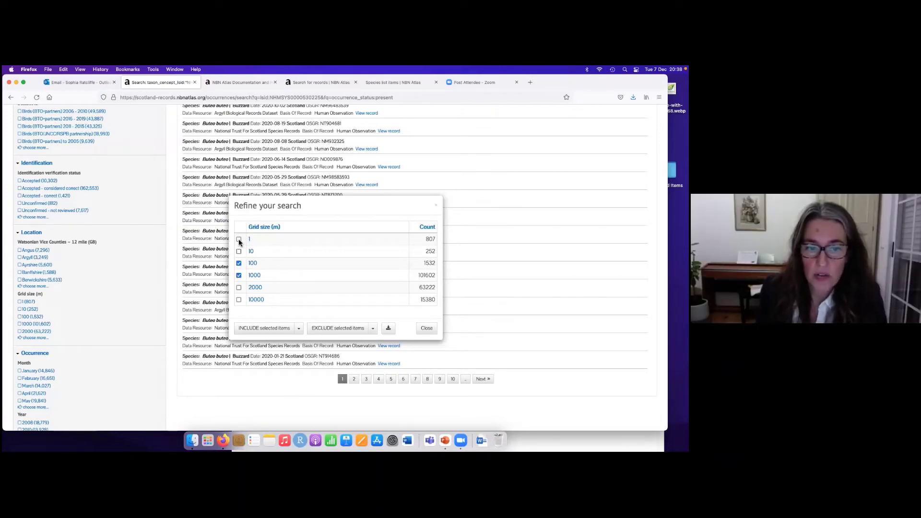
pyautogui.click(239, 251)
pyautogui.click(260, 331)
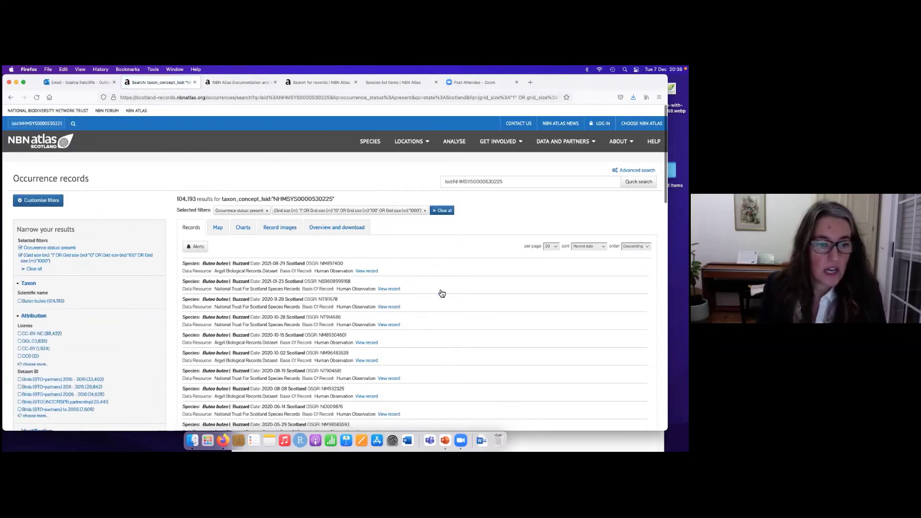
# Step: Inspect the grid reference and full details of the Buzzard record dated 2020-10-02, and return to the results
pyautogui.scroll(-3, 441, 292)
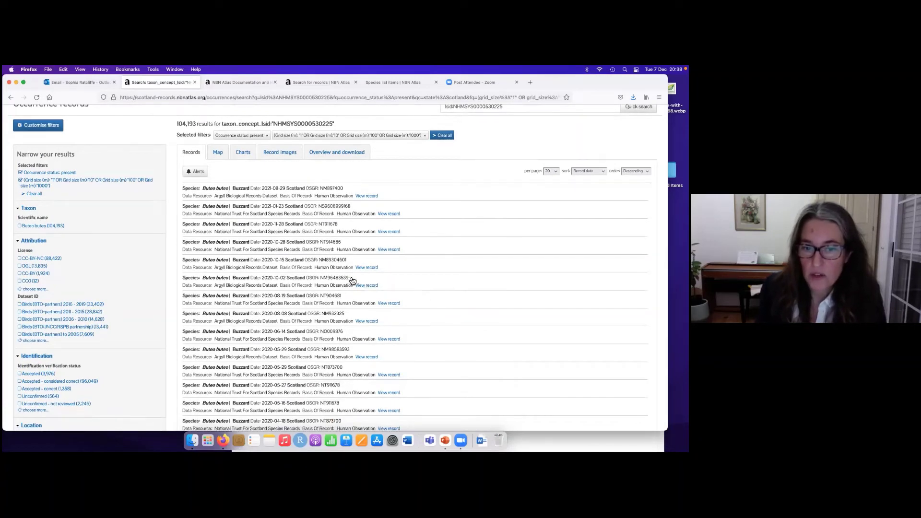
pyautogui.moveTo(350, 278); pyautogui.dragTo(321, 282)
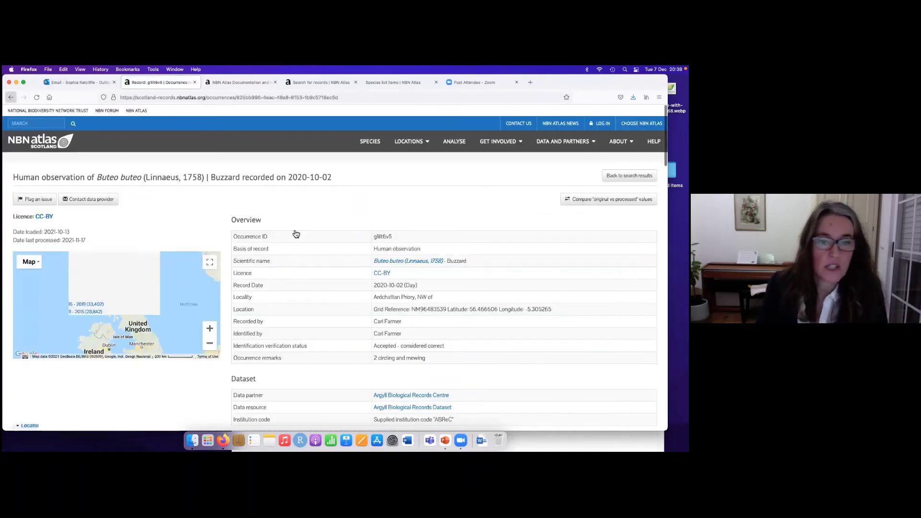
pyautogui.click(10, 98)
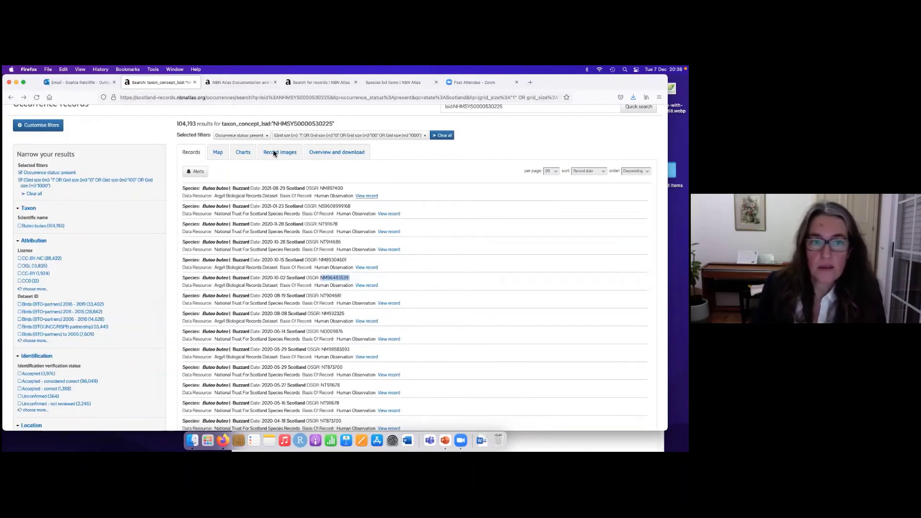
# Step: Show the filtered records on the map, zoom in on the NJ grid squares, and open all occurrences around a point near NJ05
pyautogui.click(218, 153)
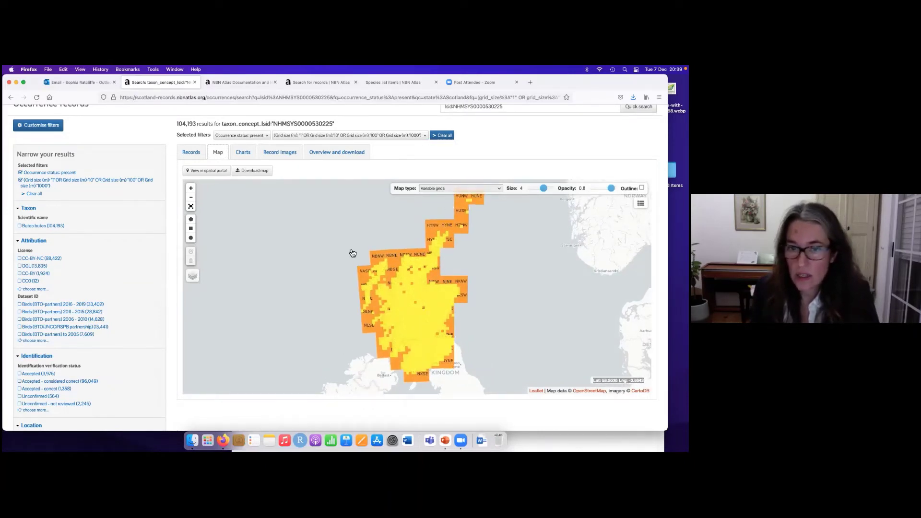
pyautogui.click(191, 189)
pyautogui.click(191, 189)
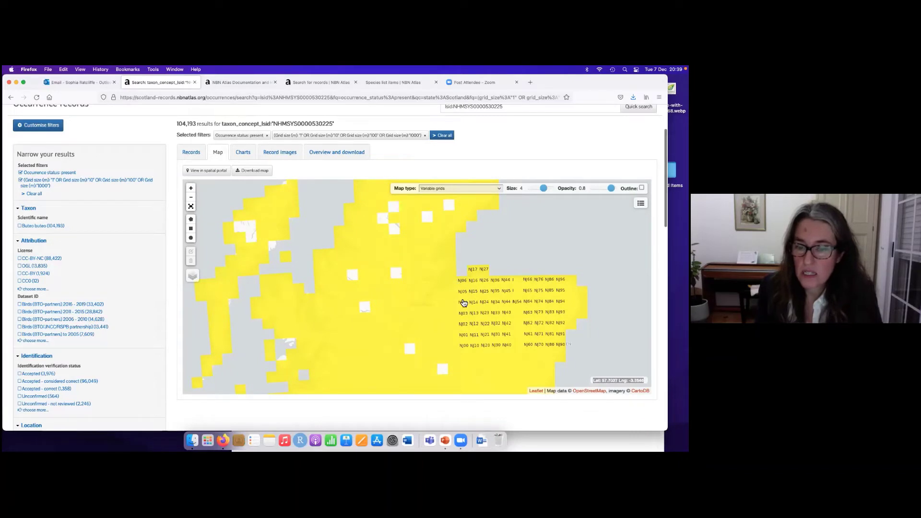
pyautogui.scroll(-1, 465, 307)
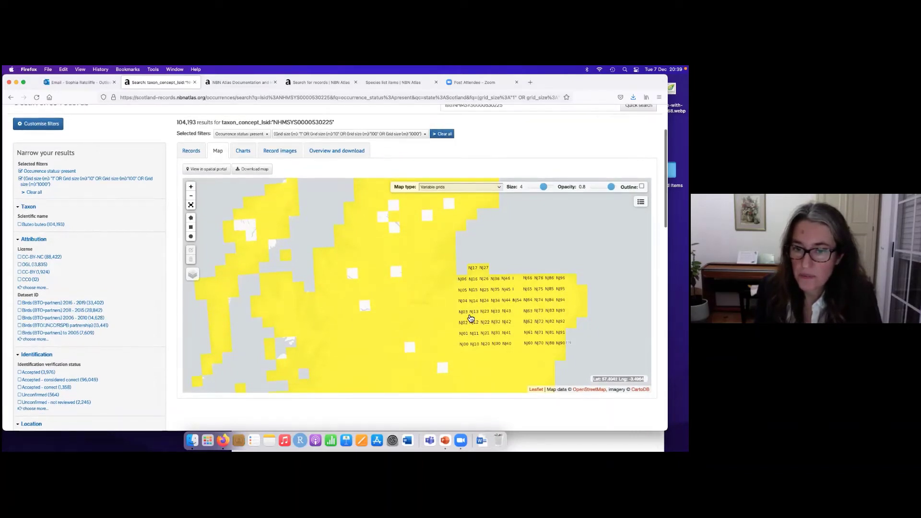
pyautogui.scroll(-1, 469, 315)
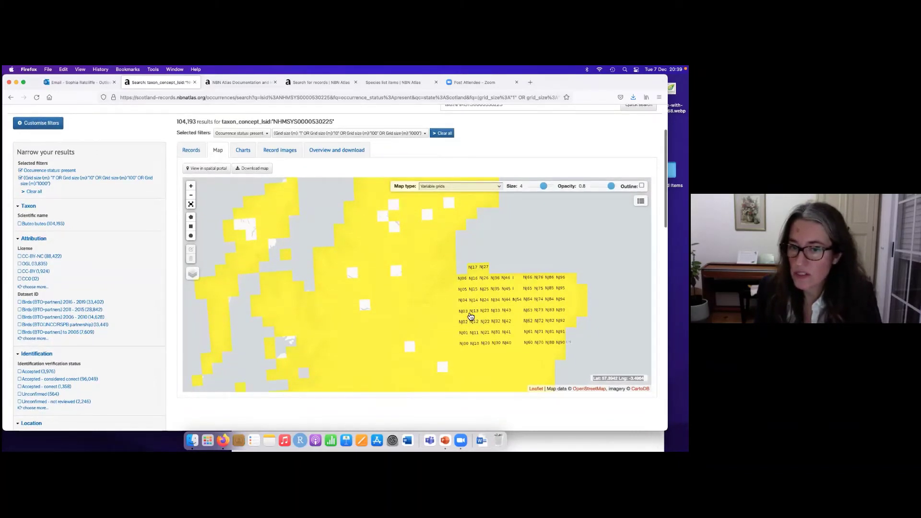
pyautogui.scroll(-1, 465, 292)
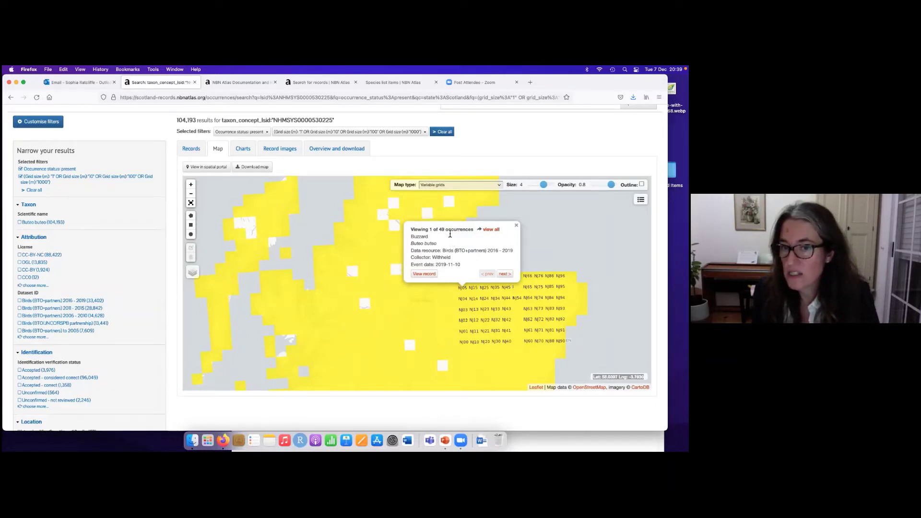
pyautogui.click(491, 230)
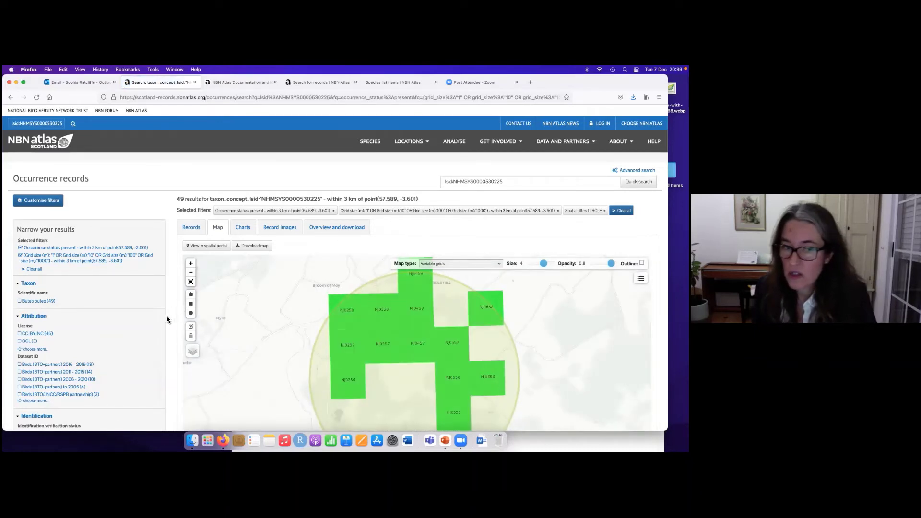
# Step: Look through the list of records around the chosen point and go back to their map
pyautogui.scroll(-2, 171, 322)
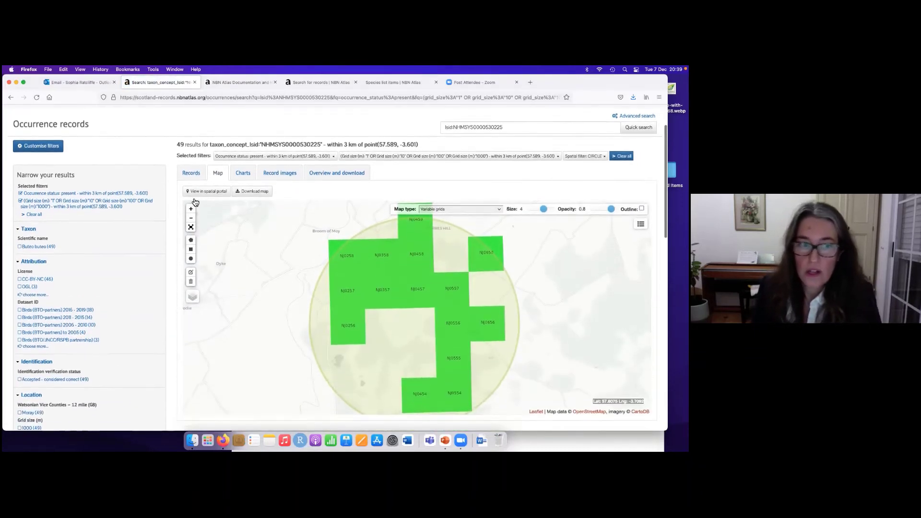
pyautogui.click(191, 170)
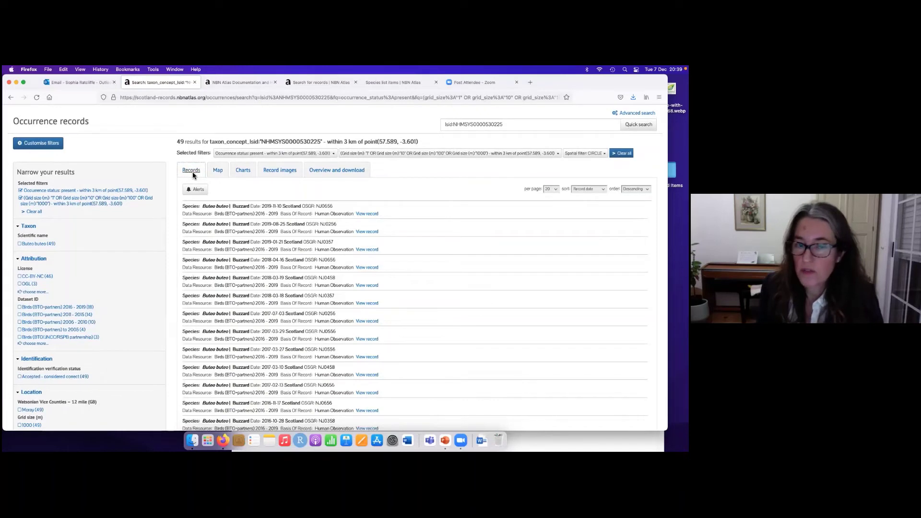
pyautogui.click(219, 172)
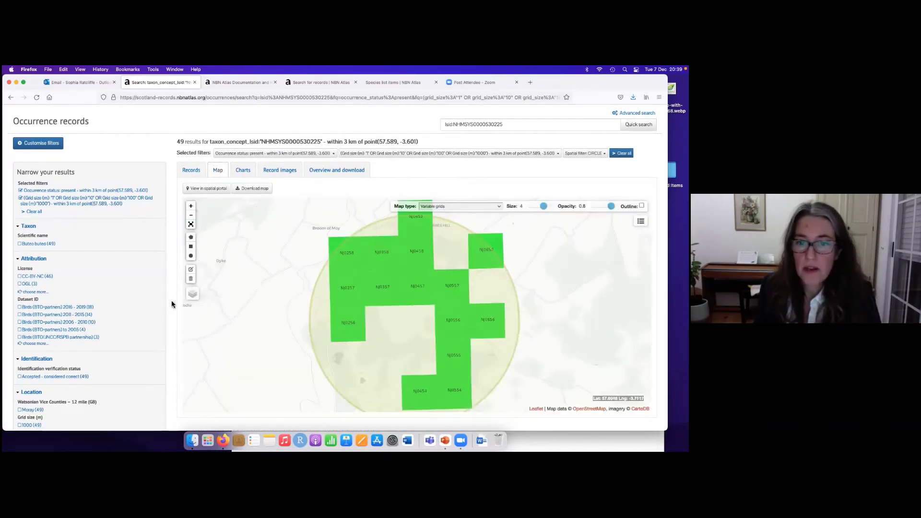
# Step: Display the map records as points in the default colour instead of variable grids
pyautogui.scroll(-1, 192, 302)
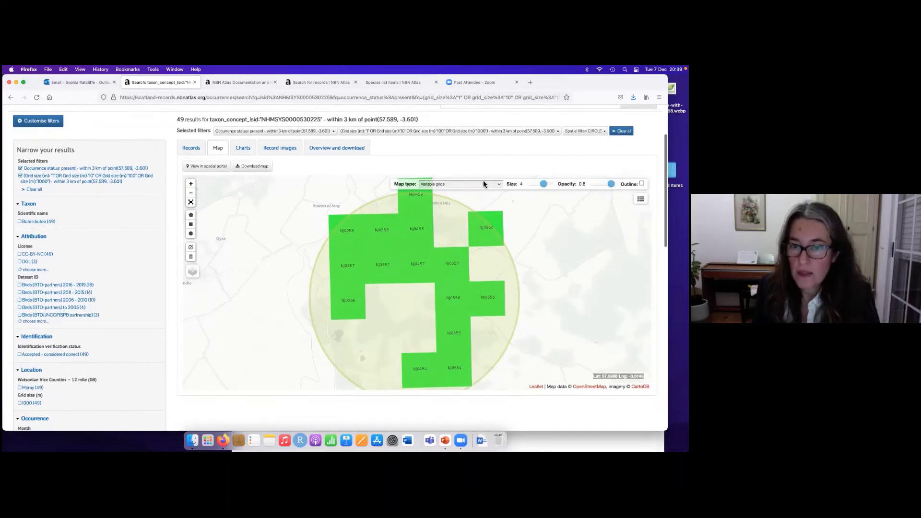
pyautogui.click(489, 184)
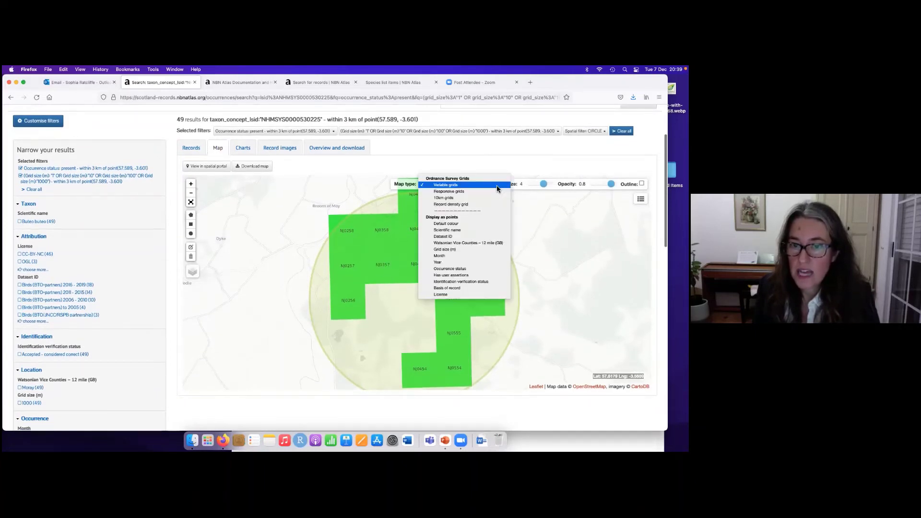
pyautogui.click(479, 223)
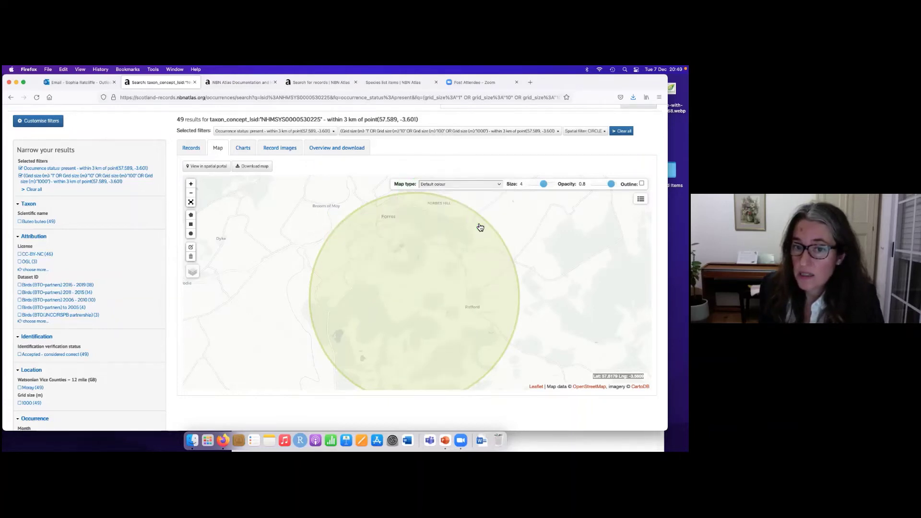
pyautogui.scroll(-1, 481, 227)
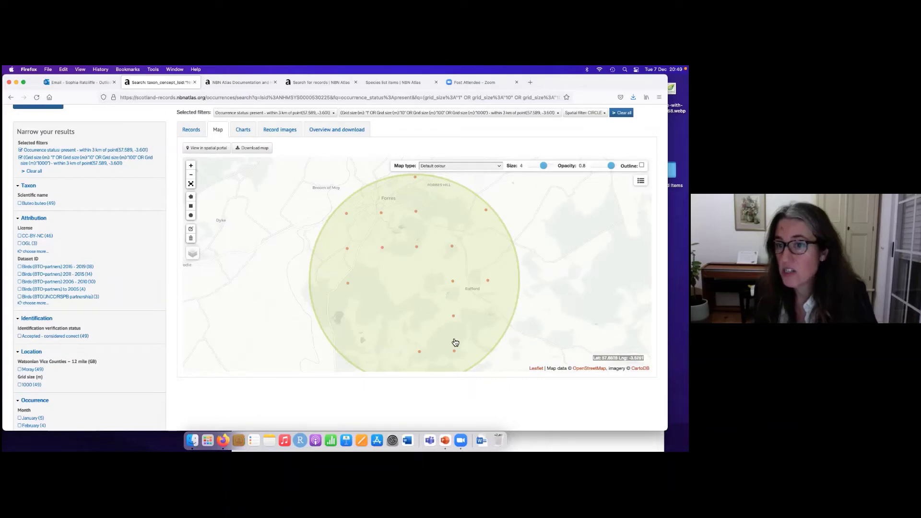
# Step: Colour the occurrence points on the map by Year
pyautogui.click(461, 167)
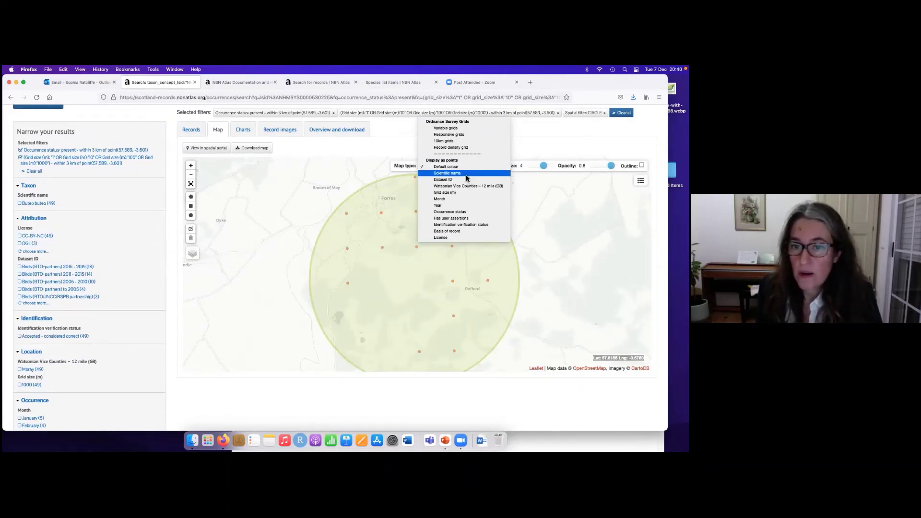
pyautogui.click(466, 174)
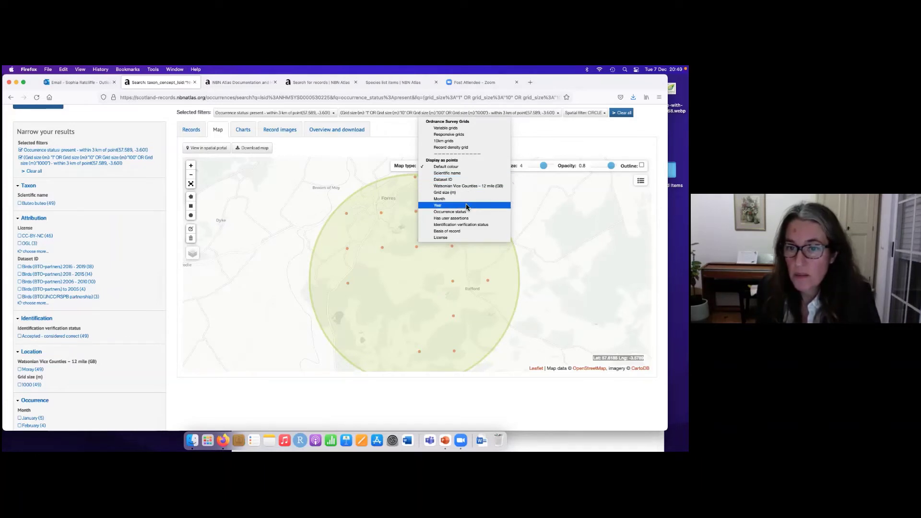
pyautogui.click(466, 205)
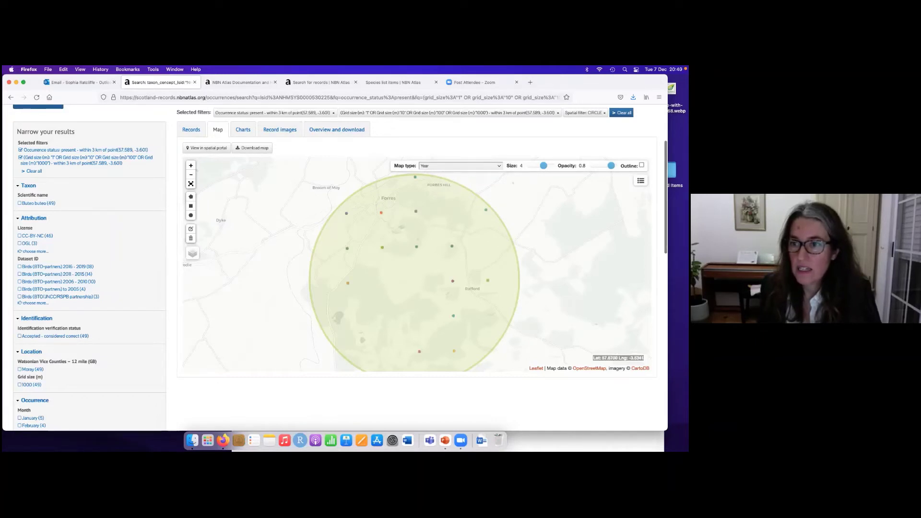
pyautogui.scroll(-1, 418, 264)
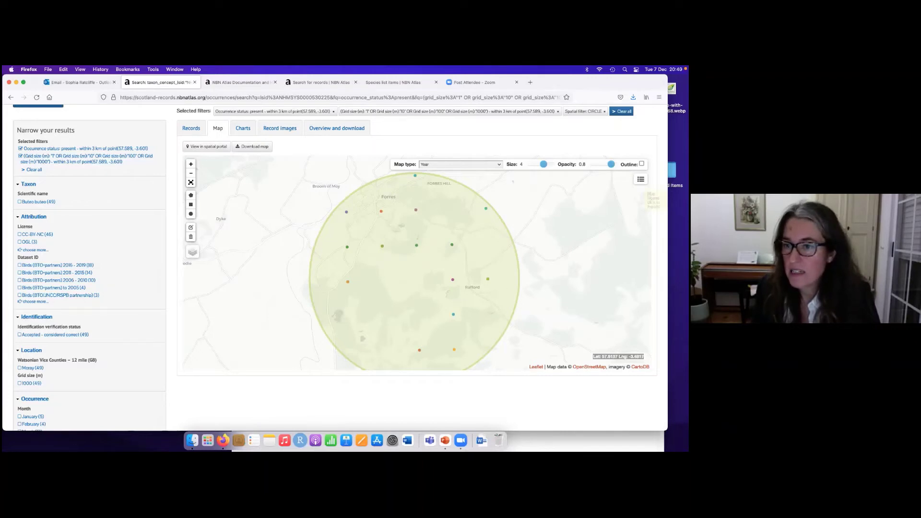
# Step: Show the legend for the year colours on the map and recolour the occurrence points by Grid size (m)
pyautogui.click(641, 180)
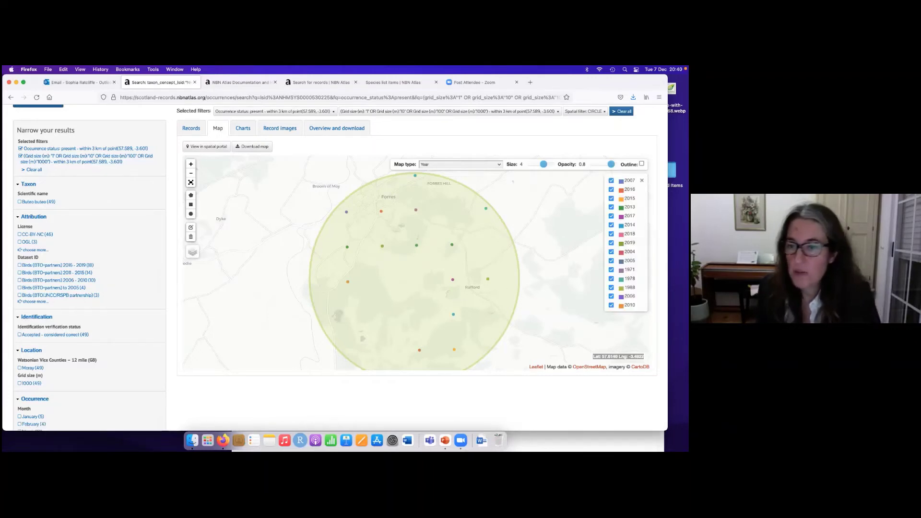
pyautogui.scroll(-1, 626, 231)
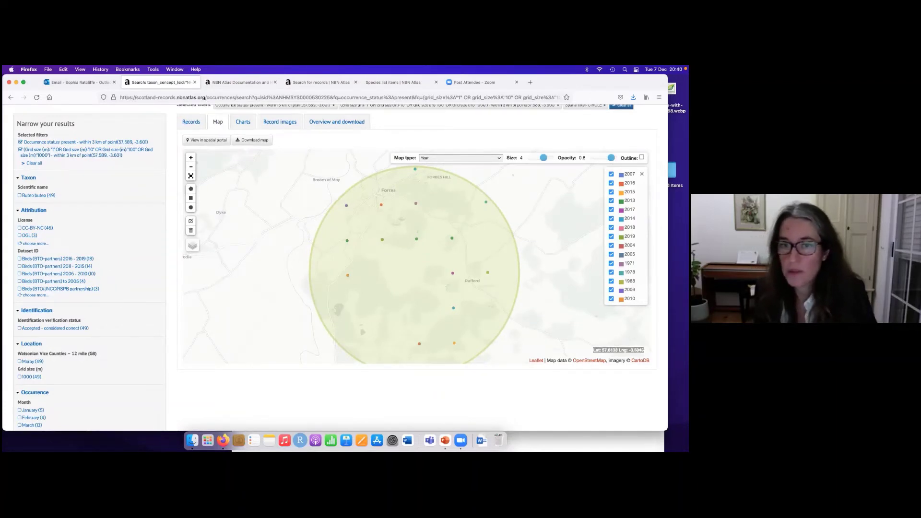
pyautogui.click(499, 158)
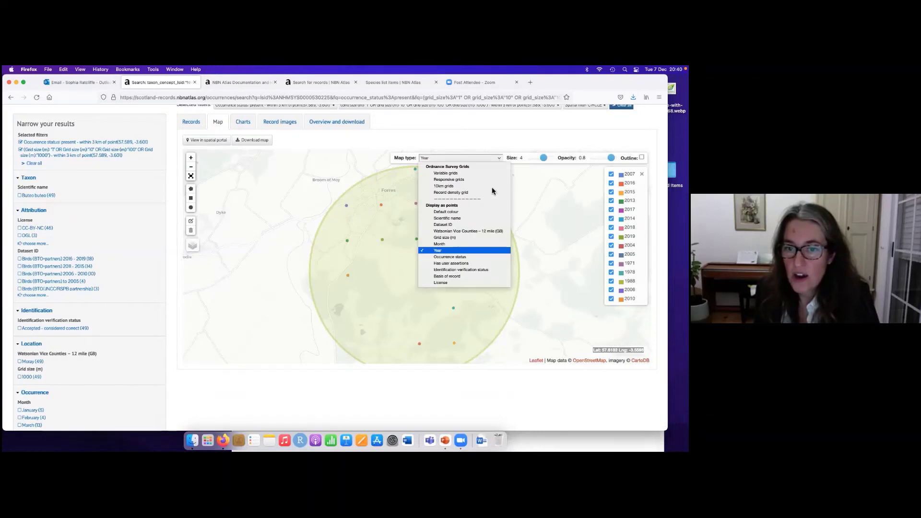
pyautogui.click(479, 238)
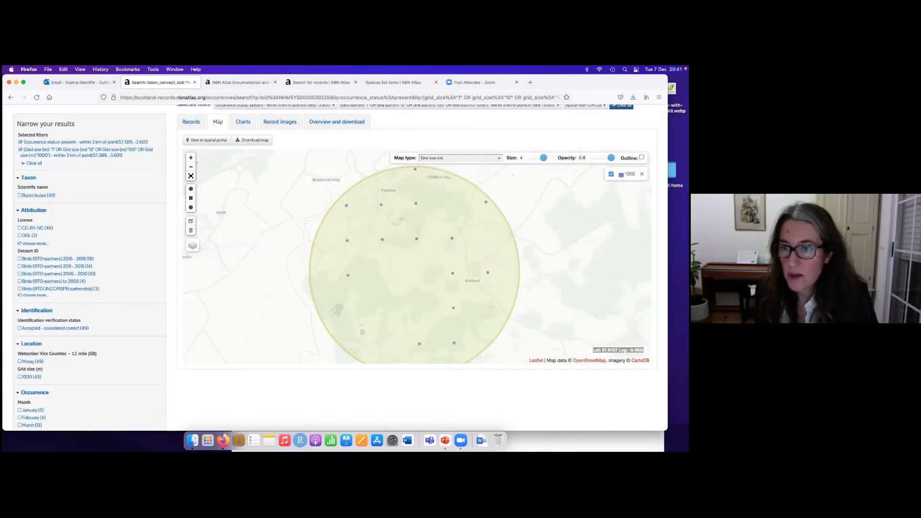
# Step: Colour the points by Identification verification status and switch the map type to Responsive grids
pyautogui.click(485, 160)
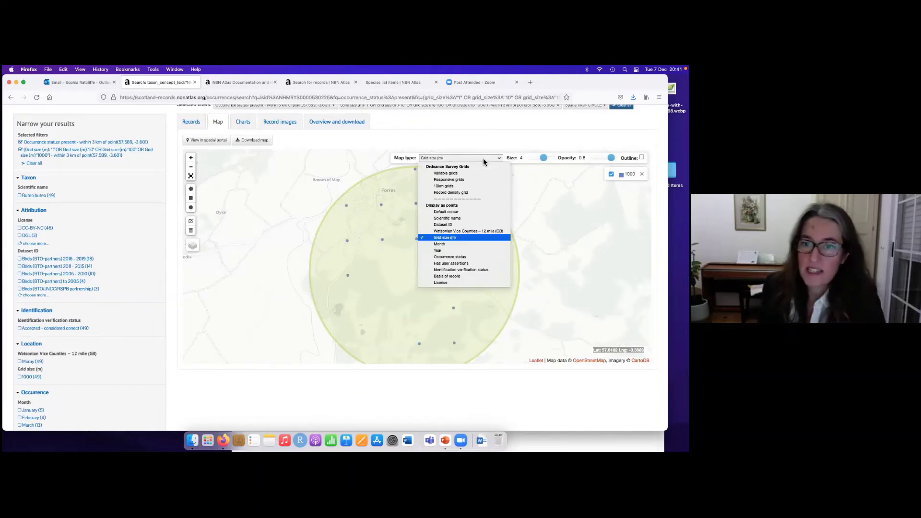
pyautogui.click(460, 270)
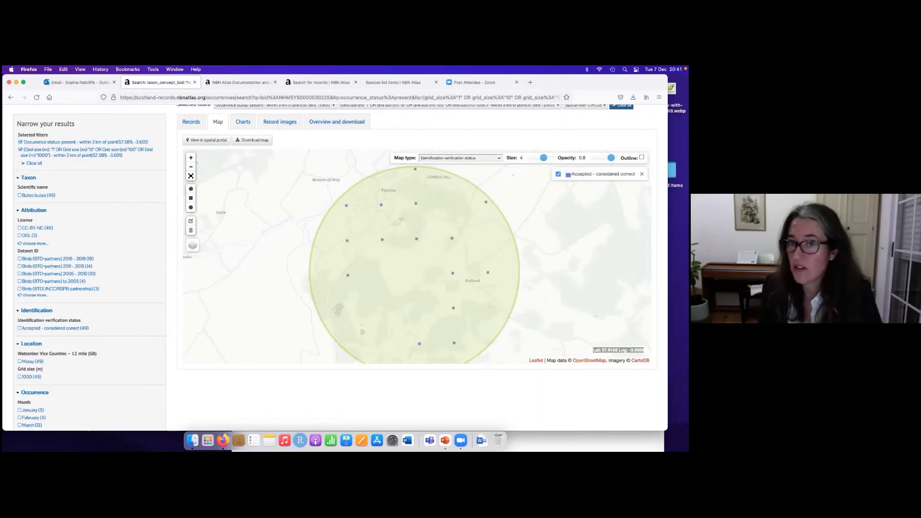
pyautogui.click(483, 158)
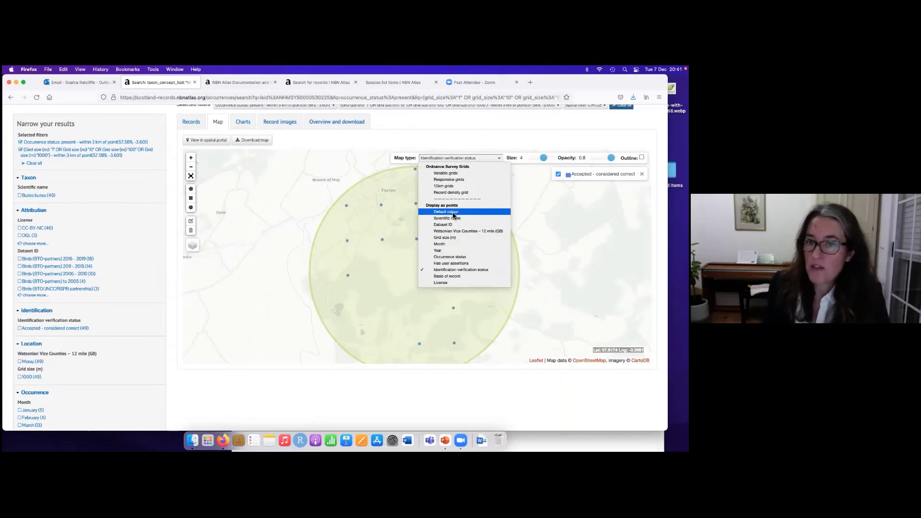
pyautogui.click(465, 181)
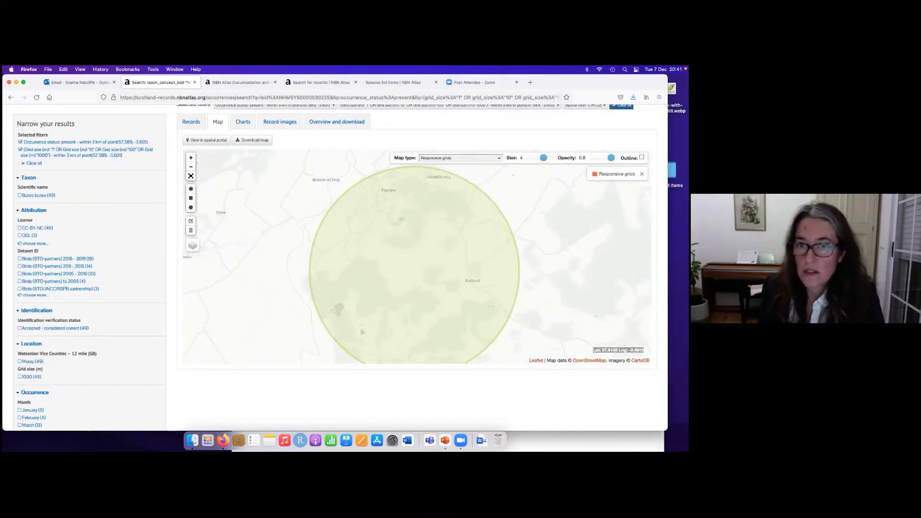
# Step: Display the map records as Variable grids and bring the whole 3 km search circle into view
pyautogui.click(481, 157)
pyautogui.click(479, 153)
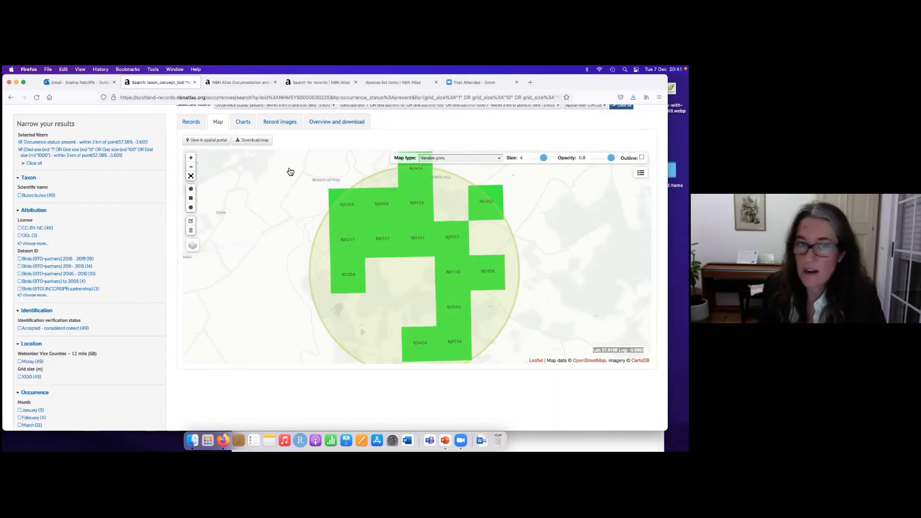
pyautogui.click(191, 160)
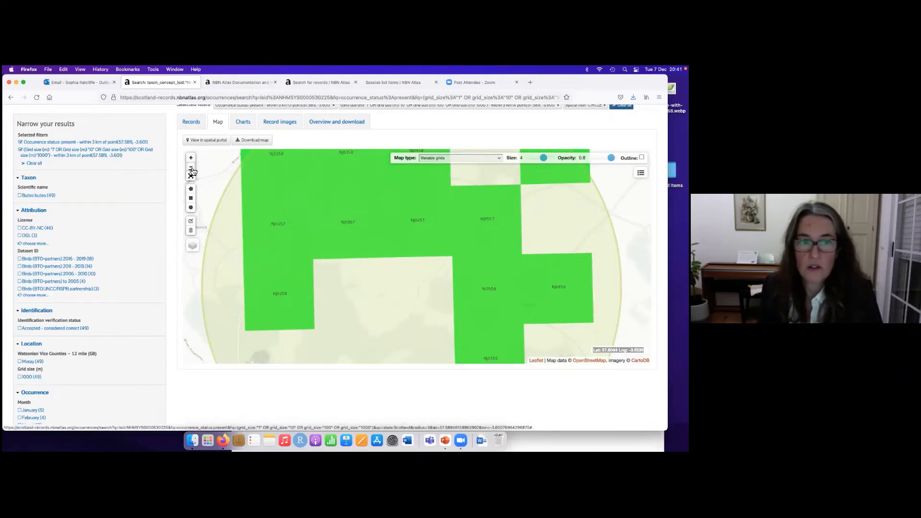
pyautogui.click(191, 170)
pyautogui.click(192, 171)
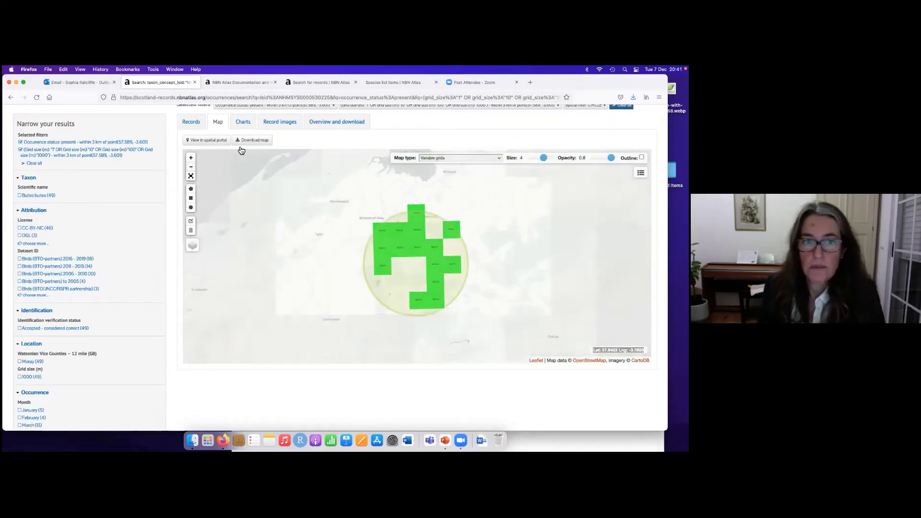
# Step: Examine the charts of the filtered records by family, genus, licence, month, decade, year and Watsonian vice county
pyautogui.click(243, 123)
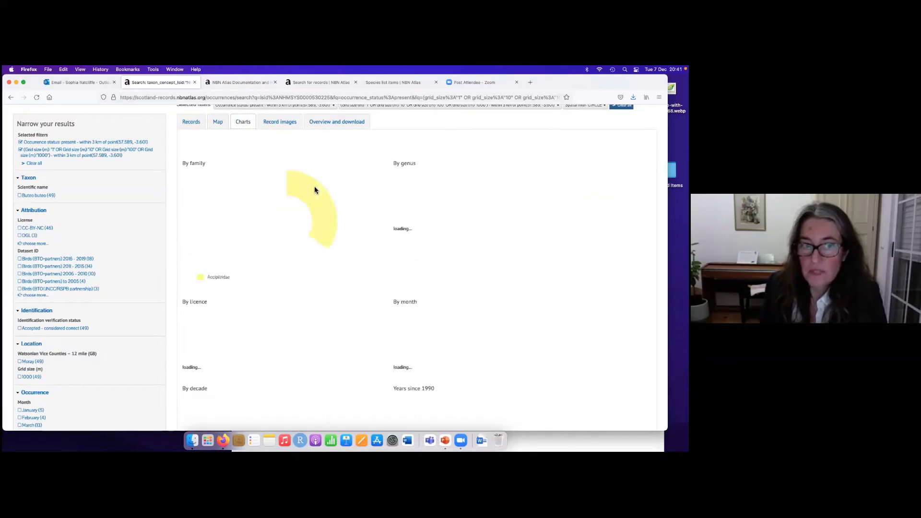
pyautogui.scroll(-1, 315, 190)
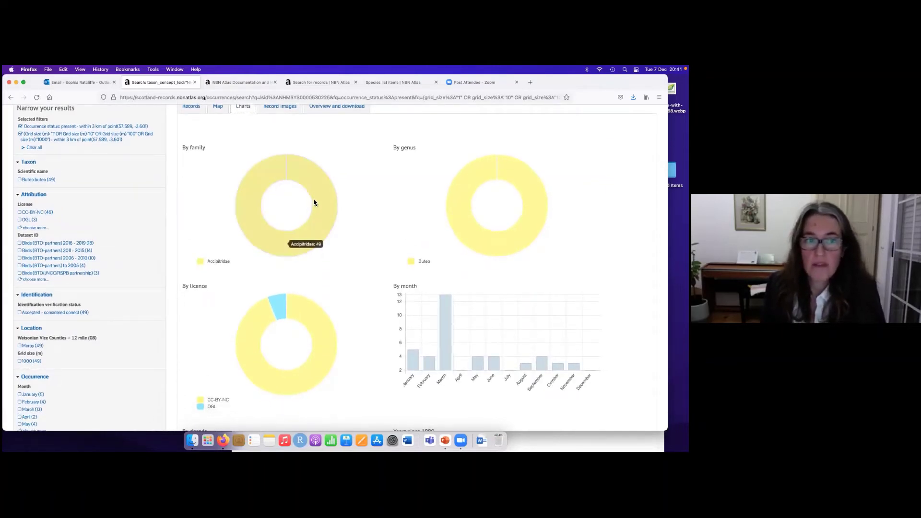
pyautogui.scroll(2, 345, 203)
pyautogui.scroll(-4, 346, 202)
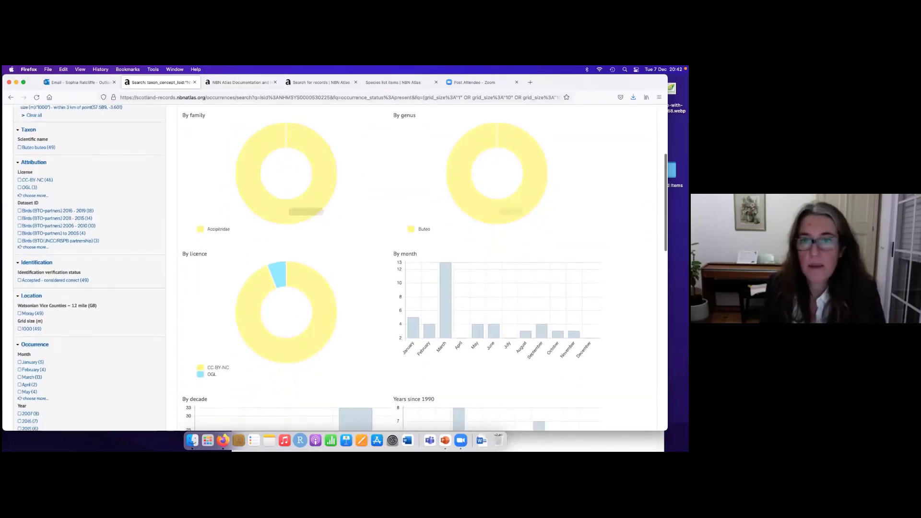
pyautogui.scroll(-1, 364, 244)
pyautogui.moveTo(306, 316)
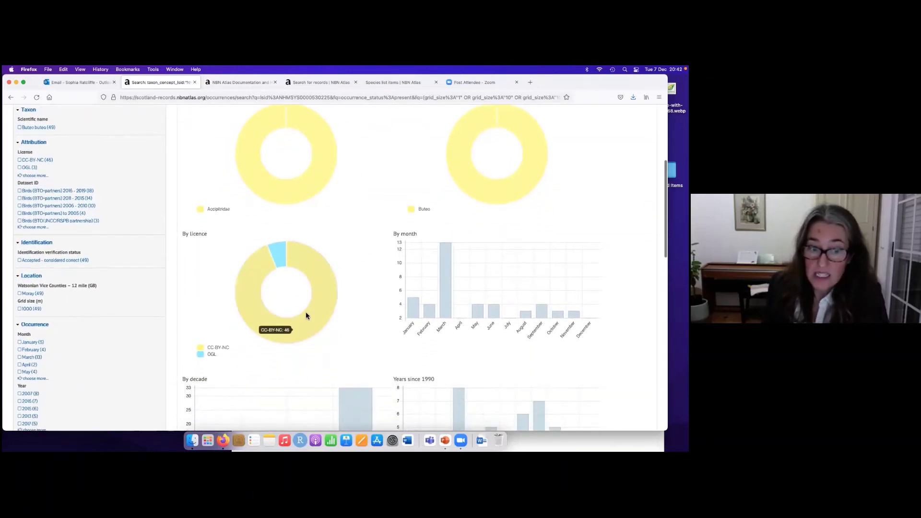
pyautogui.moveTo(279, 257)
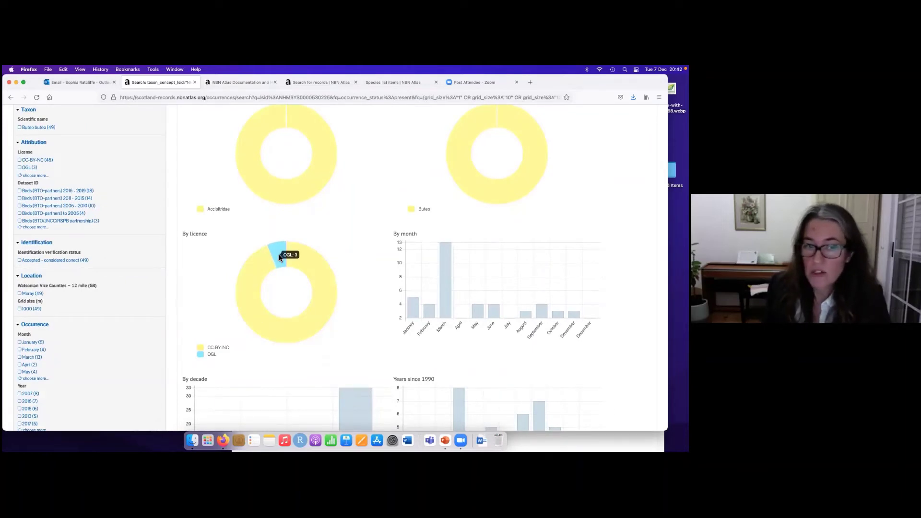
pyautogui.moveTo(332, 282)
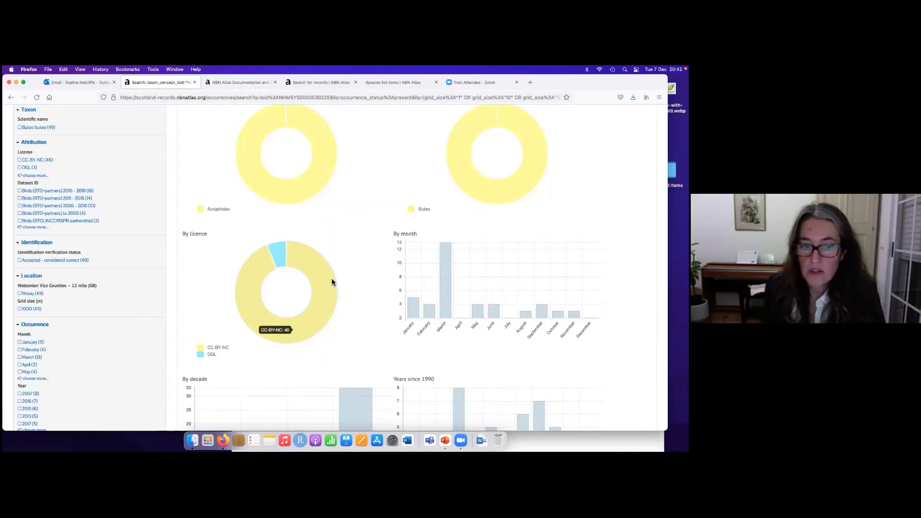
pyautogui.scroll(-3, 368, 276)
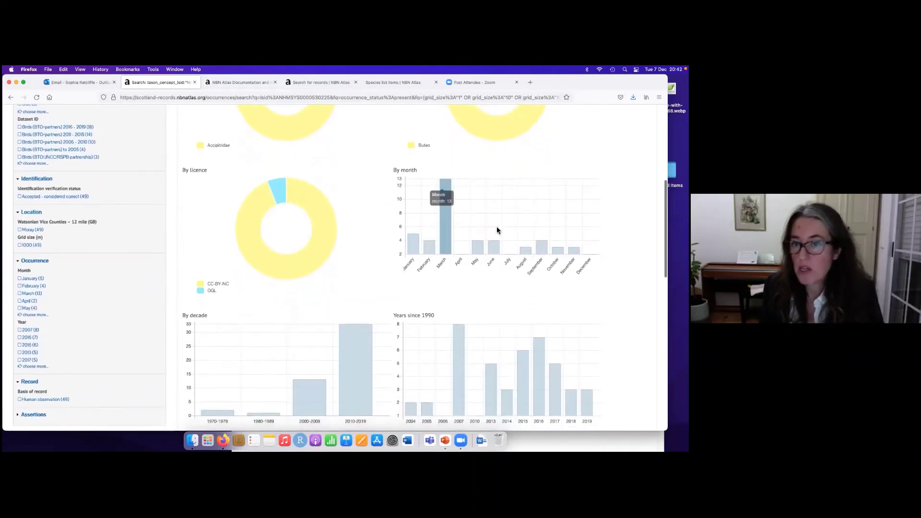
pyautogui.scroll(-4, 358, 266)
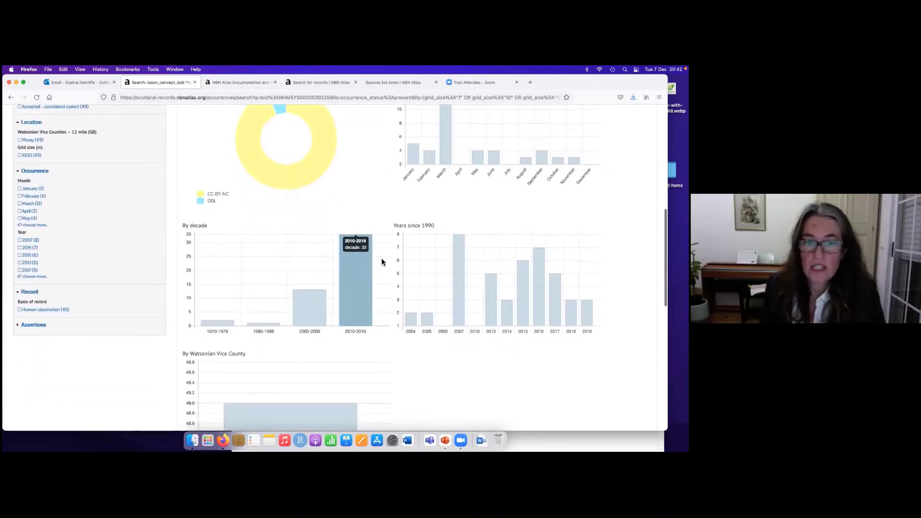
pyautogui.scroll(-3, 383, 259)
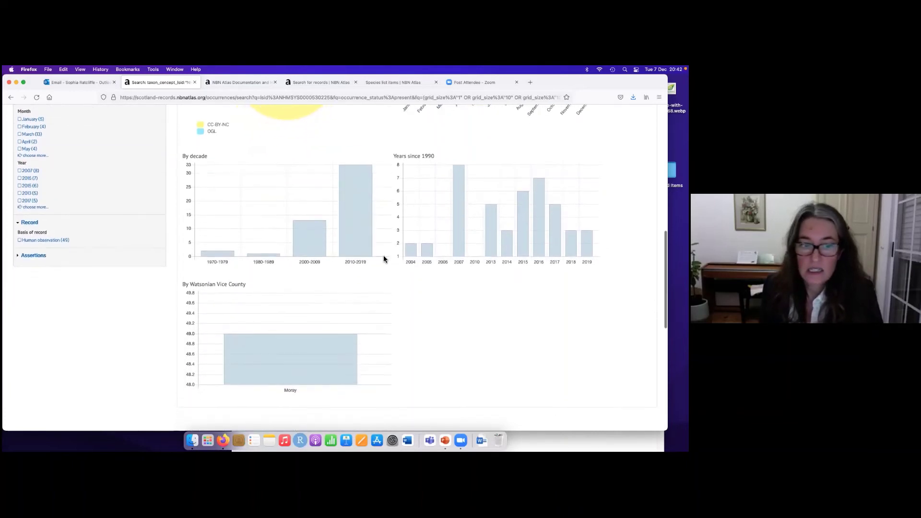
pyautogui.scroll(10, 383, 259)
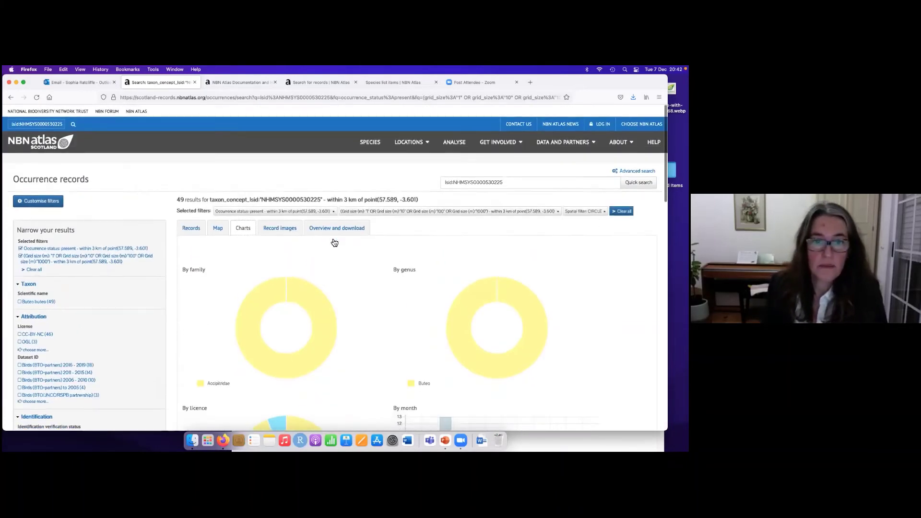
# Step: Check the record images and the download overview, highlighting the line on records with a CC-BY-NC licence
pyautogui.click(283, 230)
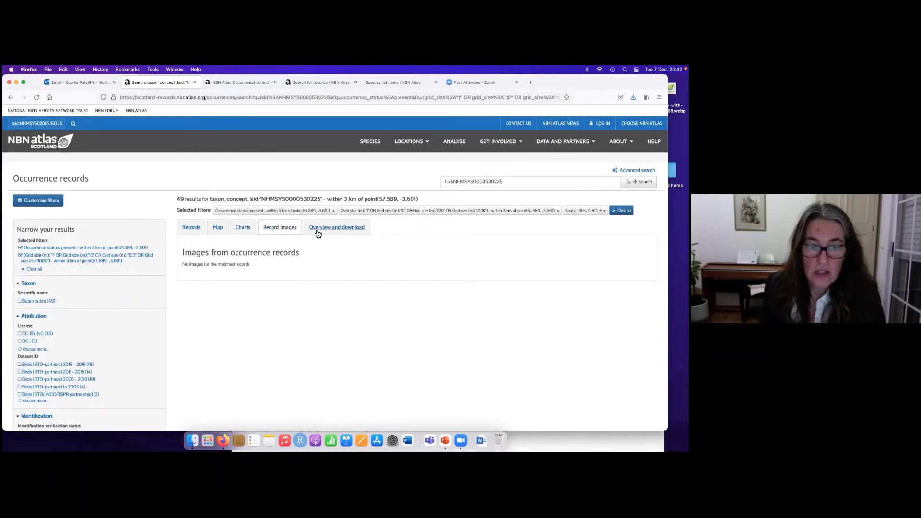
pyautogui.click(335, 230)
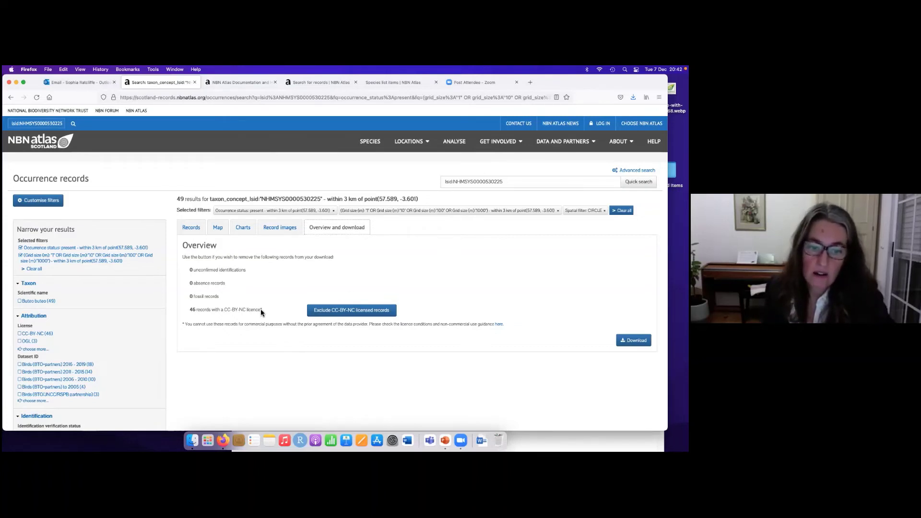
pyautogui.moveTo(260, 309); pyautogui.dragTo(188, 310)
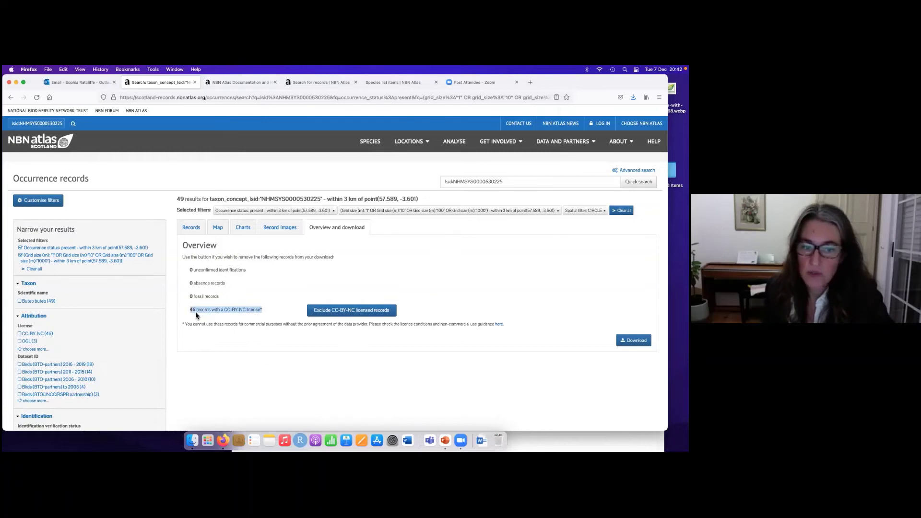
pyautogui.click(224, 325)
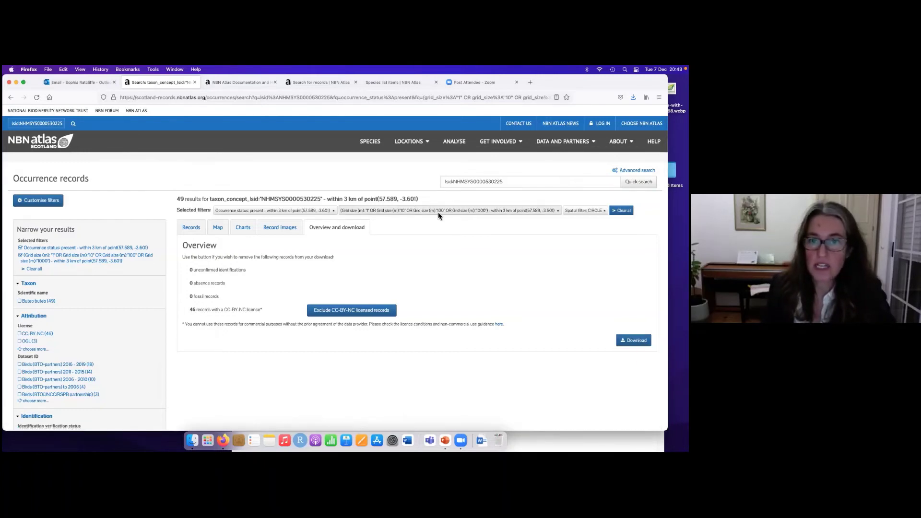
# Step: Open the Buzzard record dated 2019-11-10 from the records list and examine its overview, including the occurrence ID and recorder fields
pyautogui.click(191, 228)
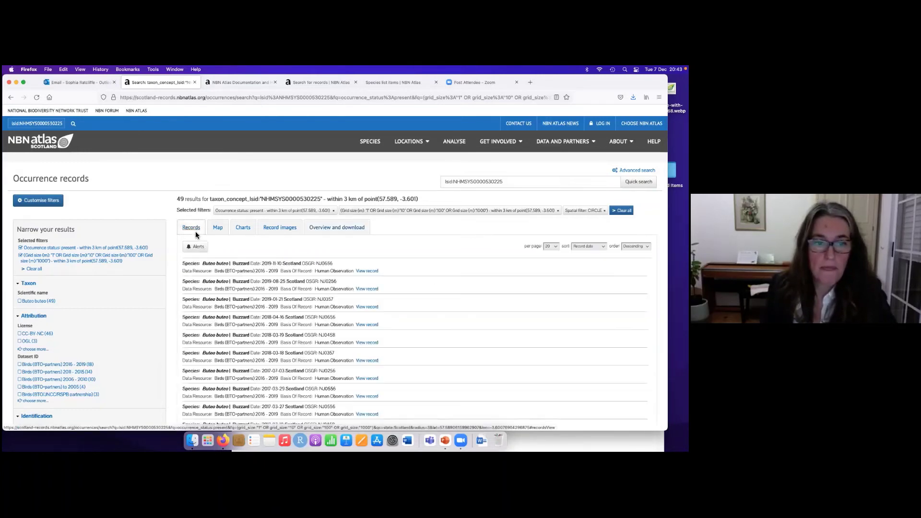
pyautogui.click(367, 273)
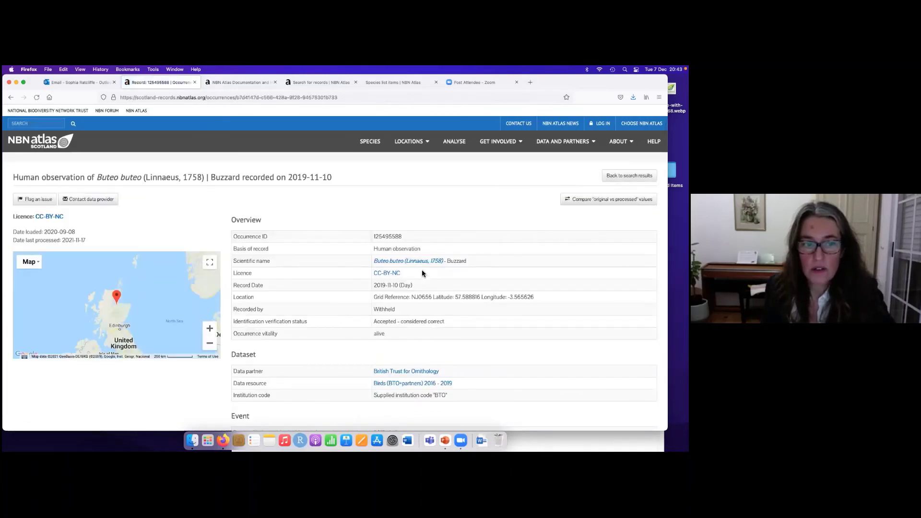
pyautogui.scroll(-1, 503, 260)
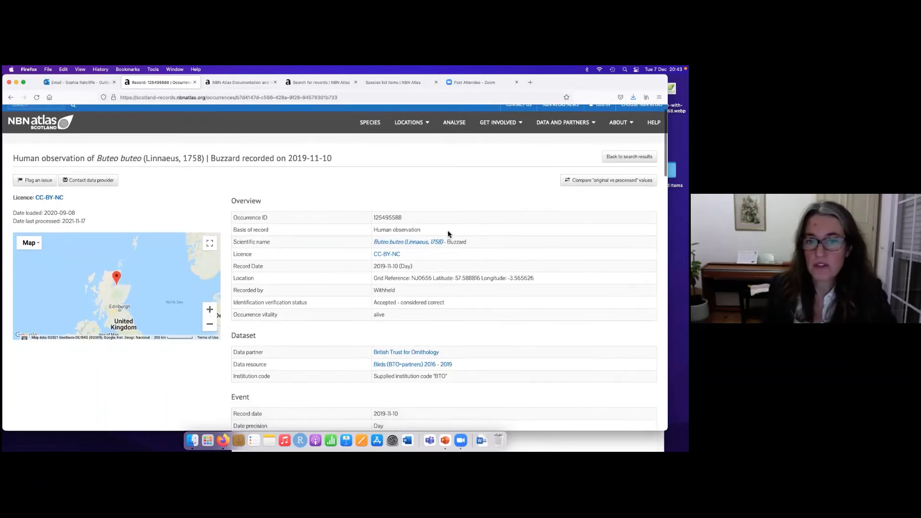
pyautogui.doubleClick(393, 218)
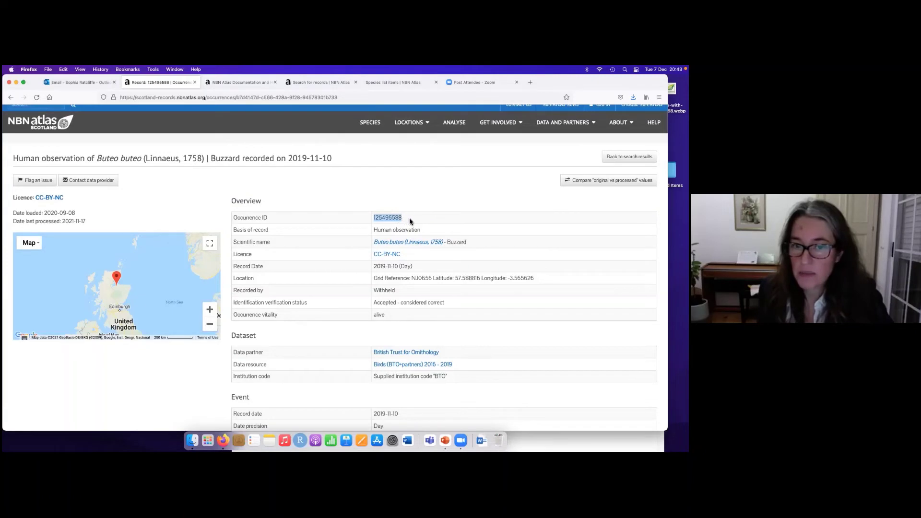
pyautogui.scroll(-2, 400, 240)
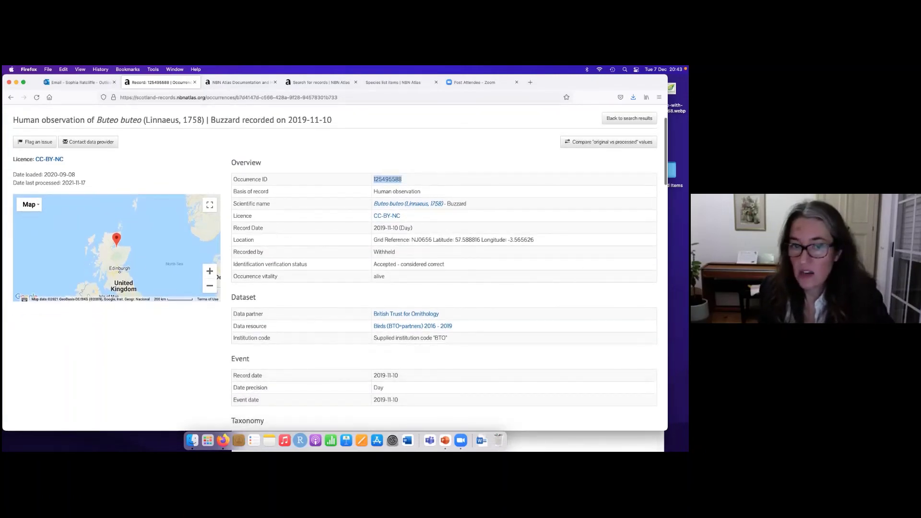
pyautogui.scroll(-1, 488, 251)
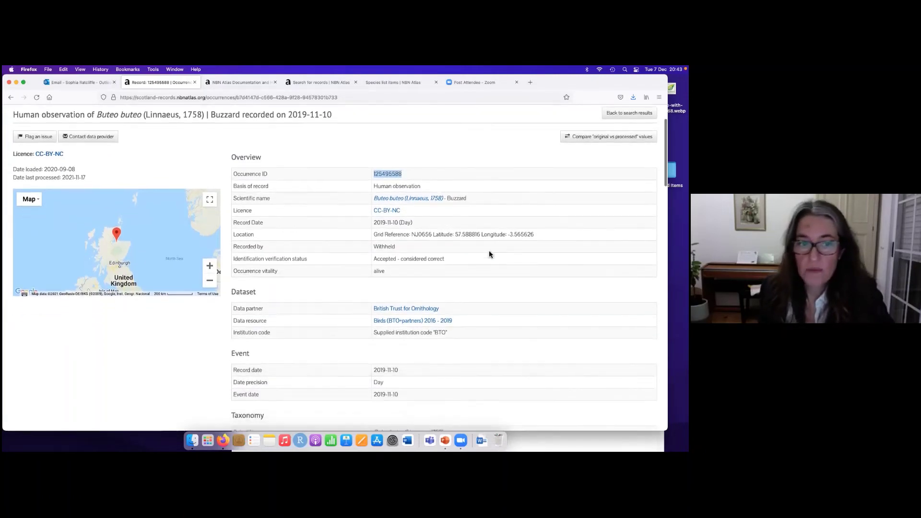
pyautogui.doubleClick(380, 242)
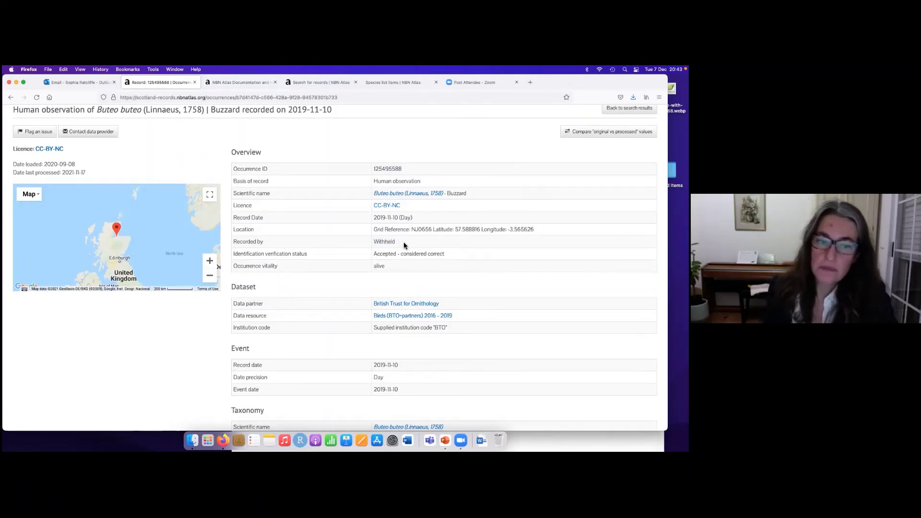
# Step: Examine the Buzzard record's dataset, event, taxonomy, geospatial, data quality test and additional political boundaries information
pyautogui.scroll(-2, 495, 254)
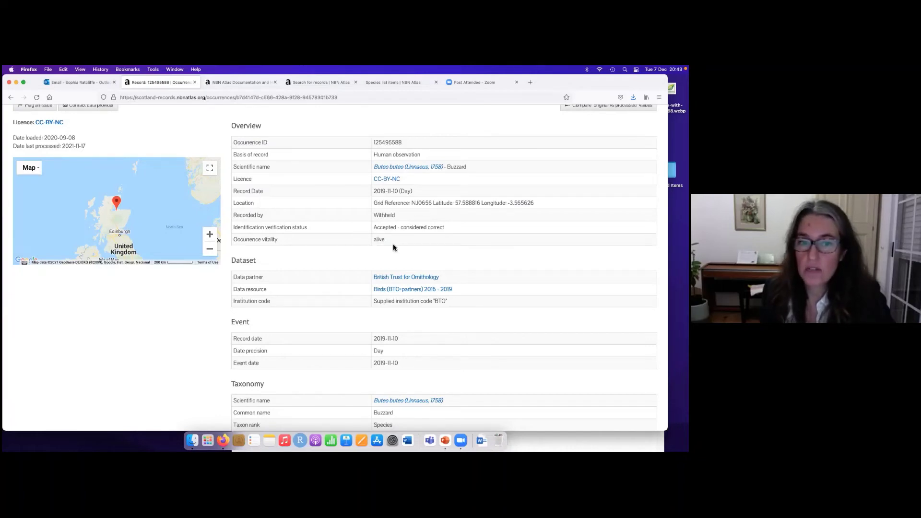
pyautogui.scroll(-2, 449, 245)
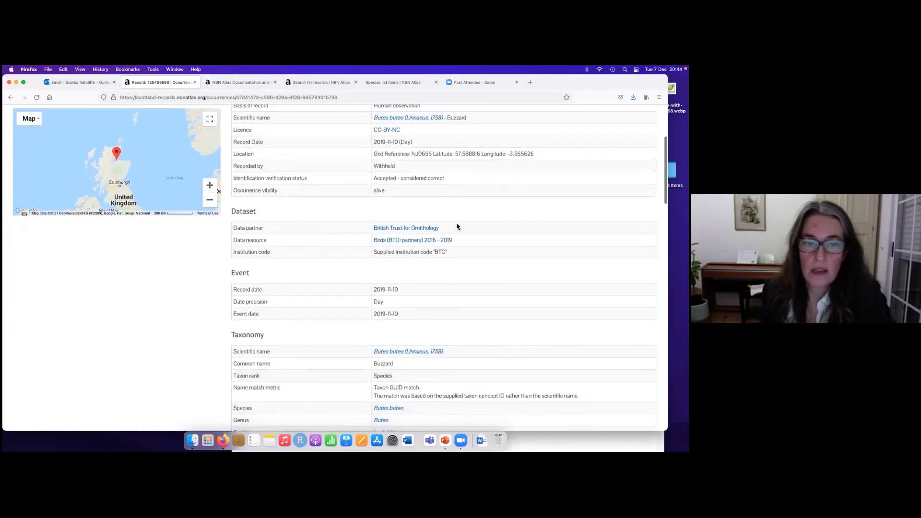
pyautogui.scroll(-3, 449, 245)
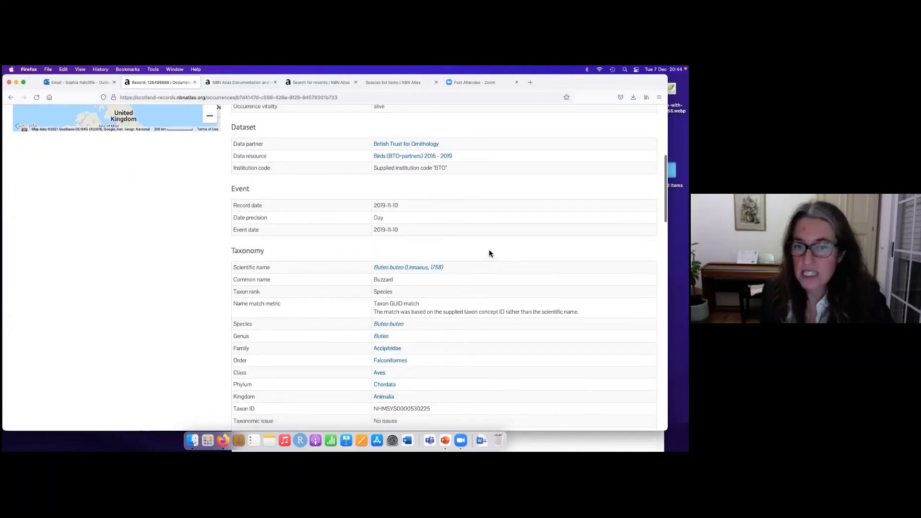
pyautogui.scroll(-7, 499, 250)
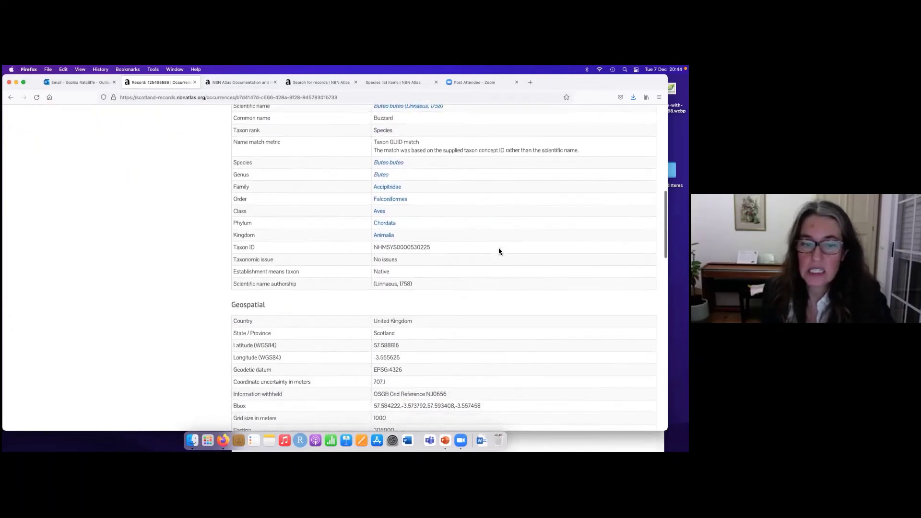
pyautogui.scroll(-8, 499, 251)
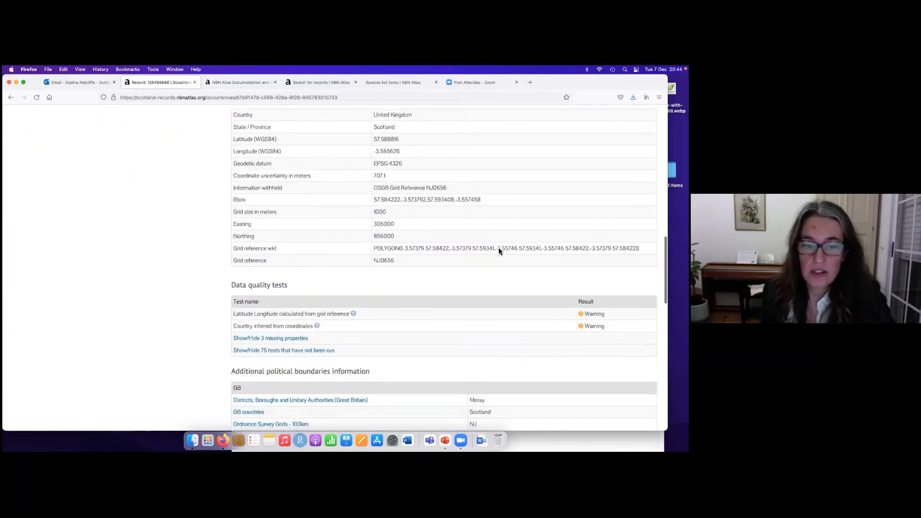
pyautogui.scroll(-5, 499, 250)
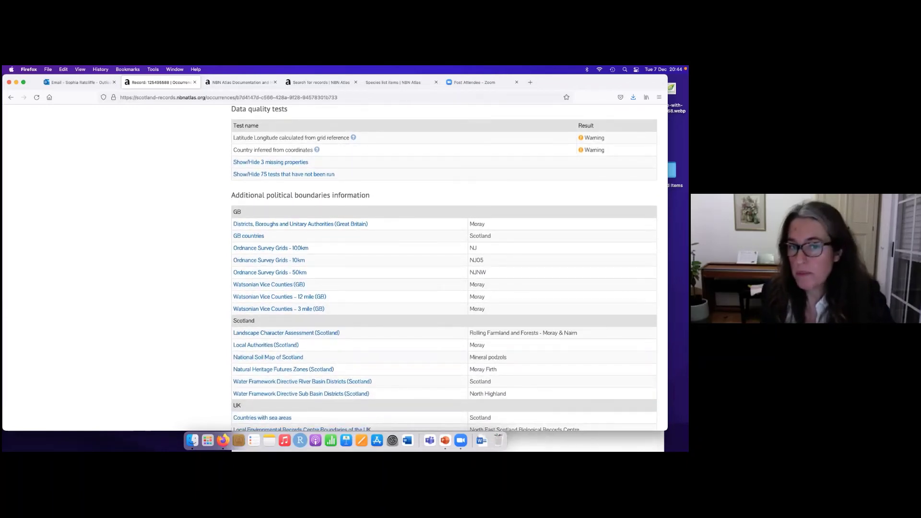
pyautogui.scroll(-1, 449, 268)
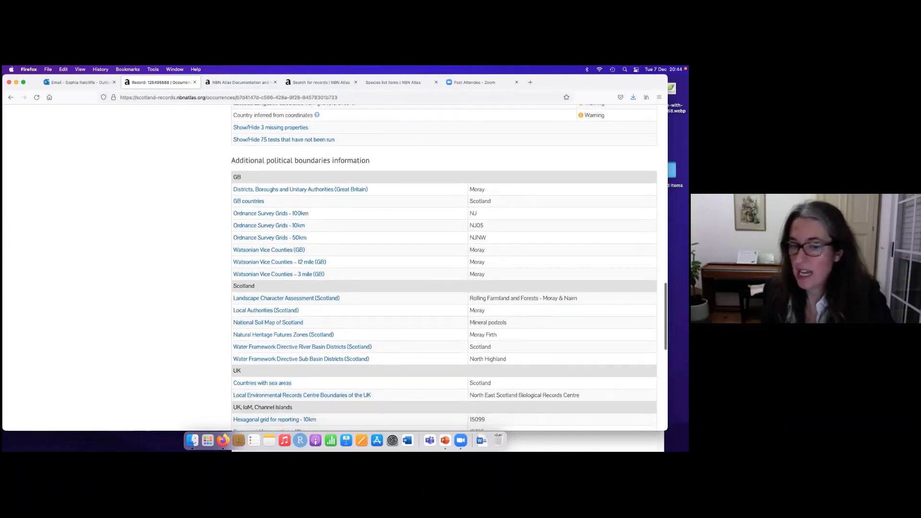
pyautogui.scroll(-2, 449, 268)
pyautogui.scroll(1, 443, 259)
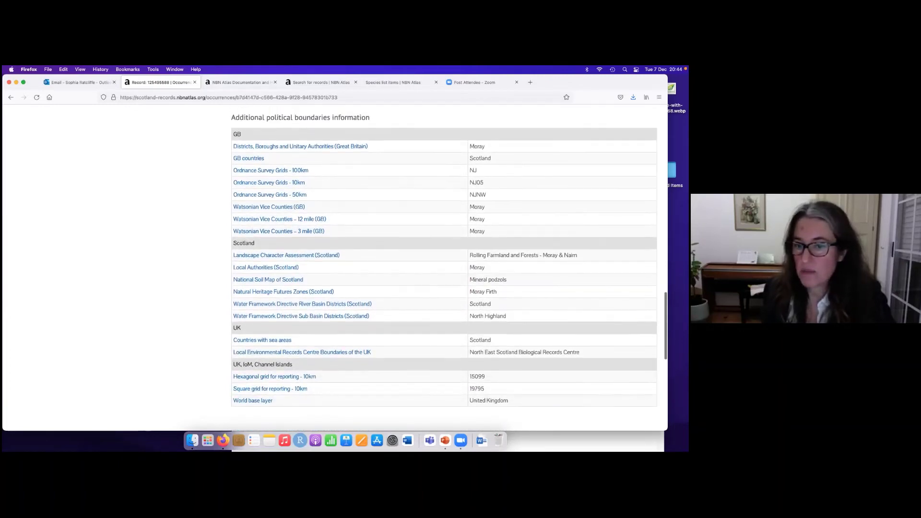
pyautogui.scroll(1, 444, 259)
pyautogui.scroll(1, 444, 262)
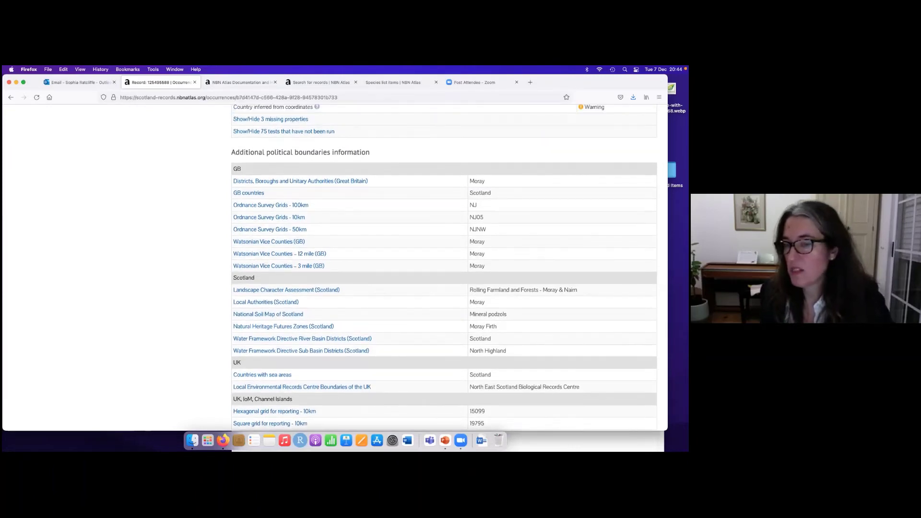
# Step: Start flagging an issue on the Buzzard record and log in to the atlas from its login prompt
pyautogui.scroll(20, 449, 268)
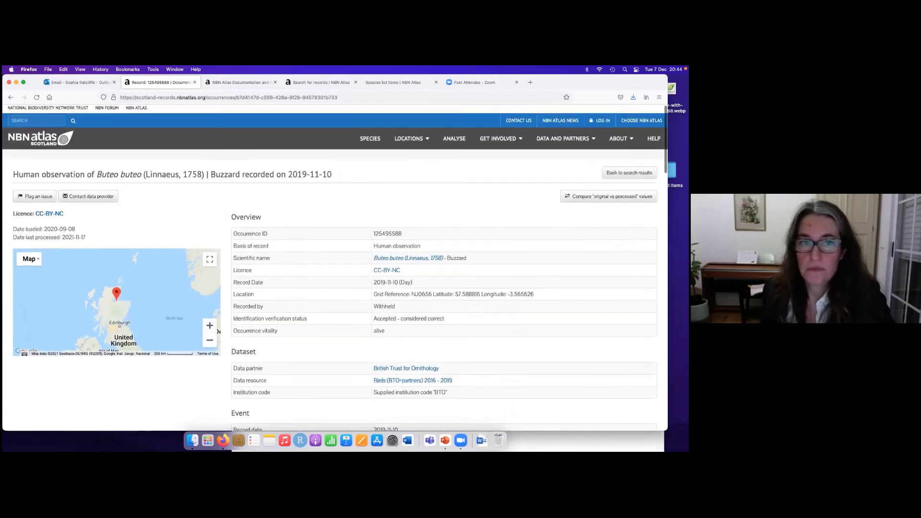
pyautogui.click(33, 199)
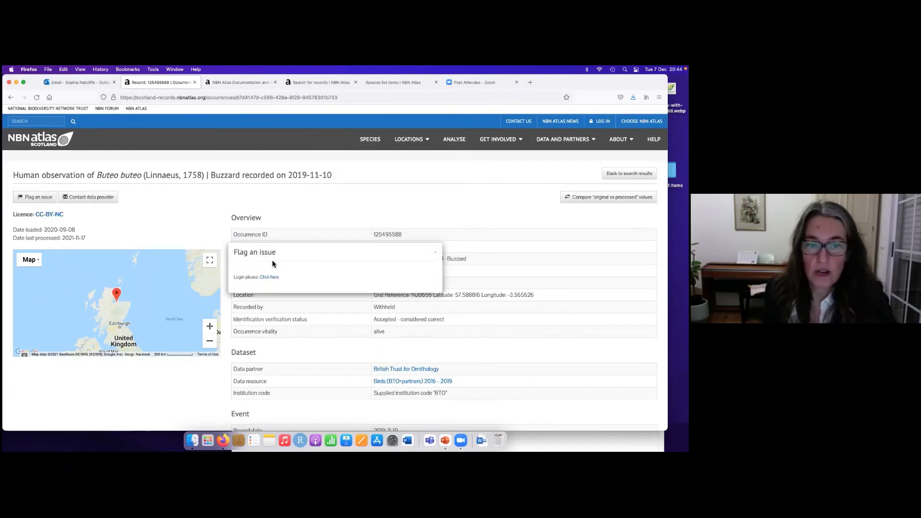
pyautogui.click(269, 277)
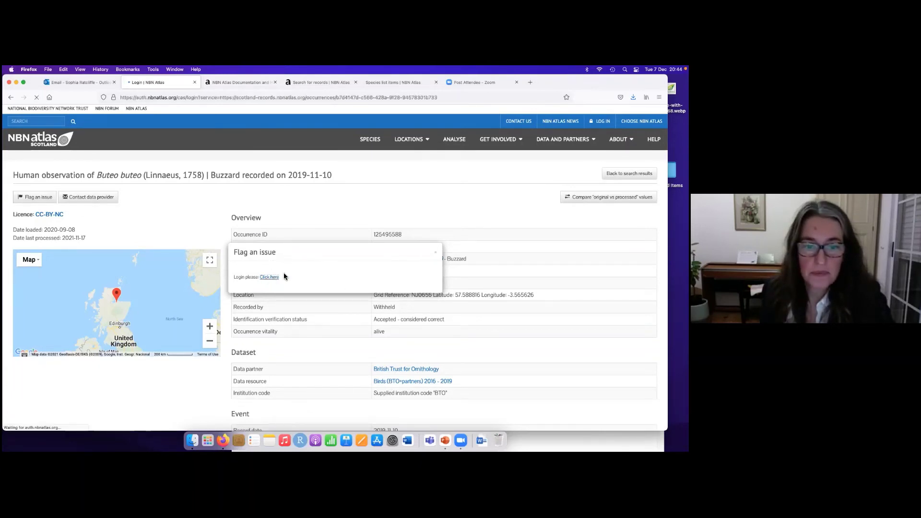
pyautogui.click(300, 262)
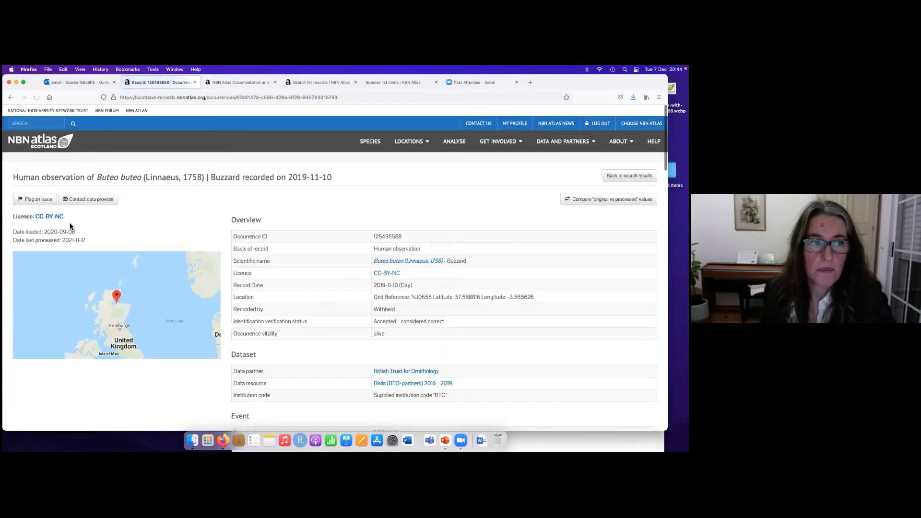
# Step: Open the record's issue-flagging form, review the issue types with Geospatial issue selected, and cancel without submitting
pyautogui.click(33, 205)
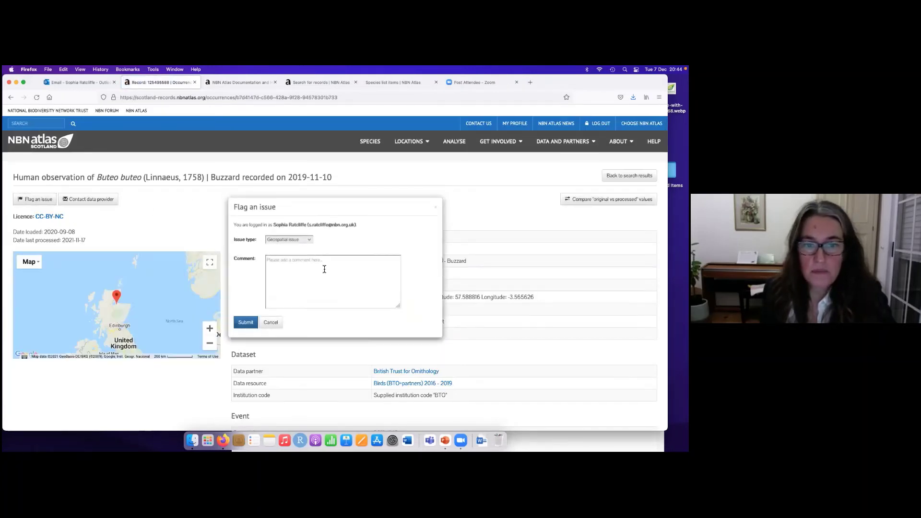
pyautogui.click(308, 242)
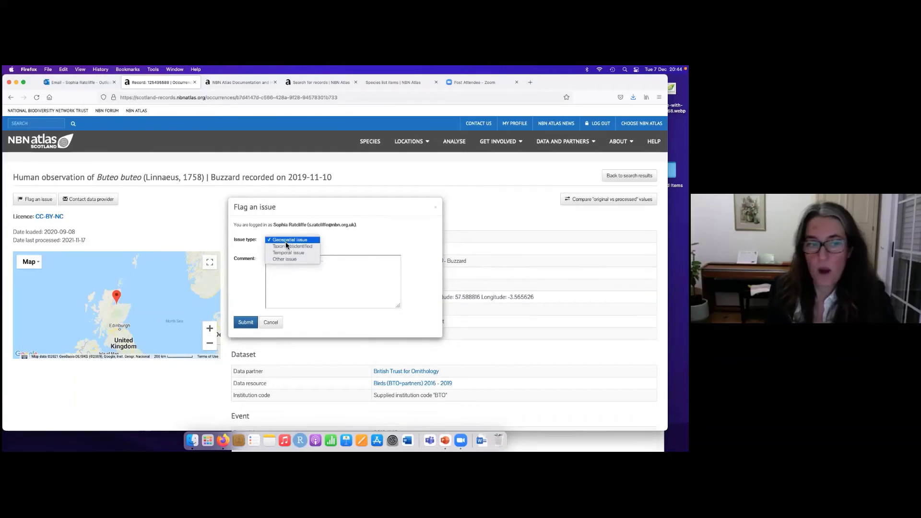
pyautogui.click(286, 241)
pyautogui.click(322, 286)
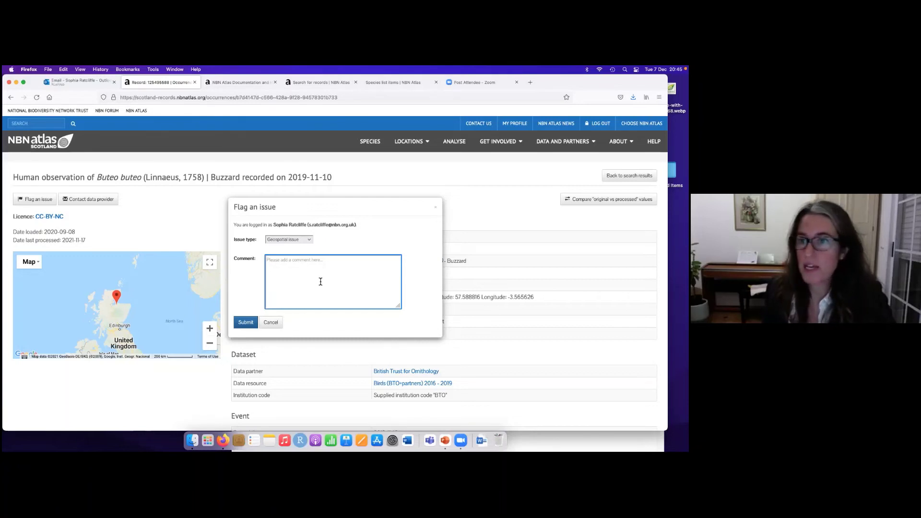
pyautogui.click(278, 328)
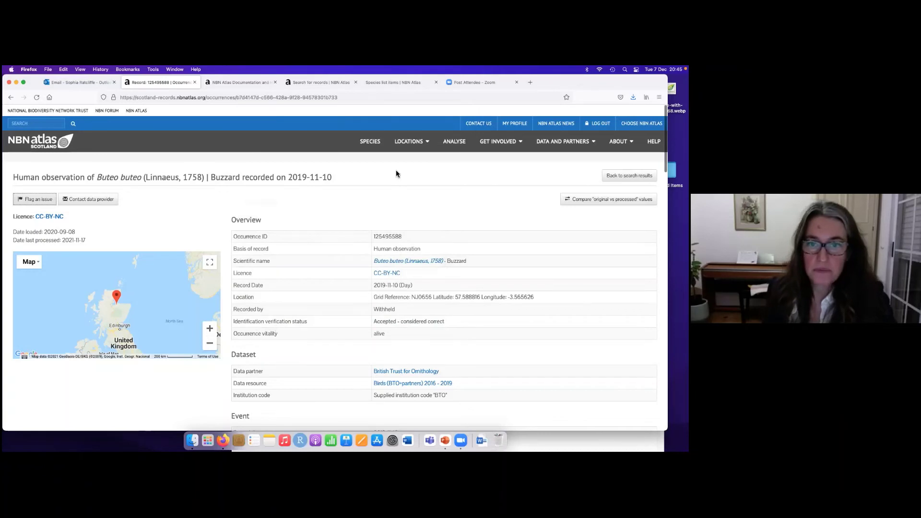
# Step: Go to the species search page and search the taxa for "slow"
pyautogui.click(375, 149)
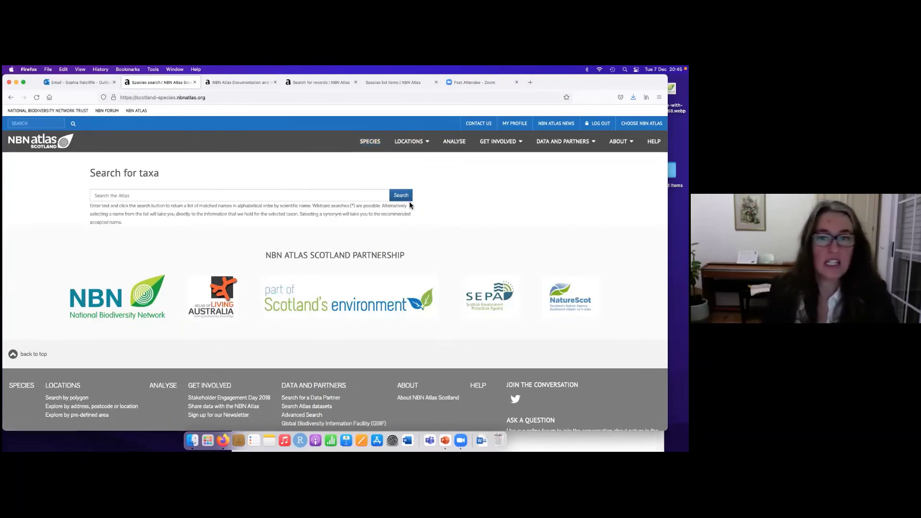
pyautogui.click(367, 146)
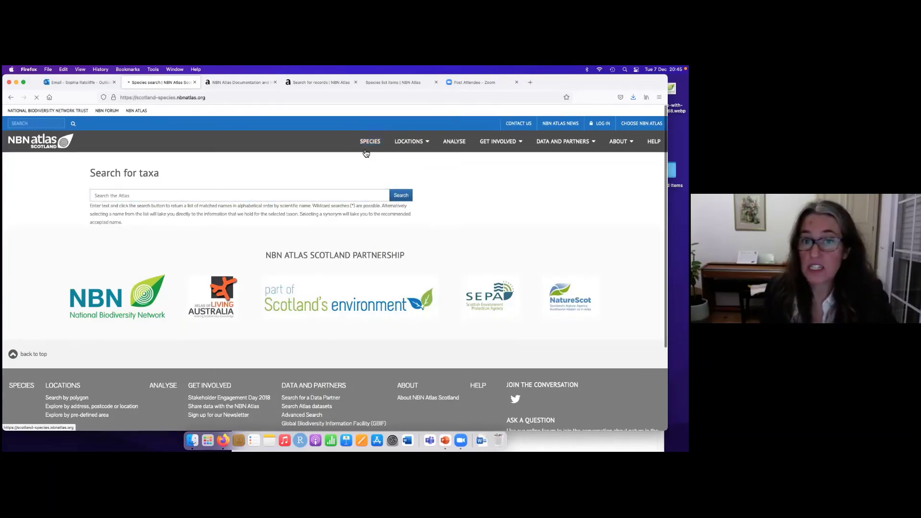
pyautogui.click(344, 194)
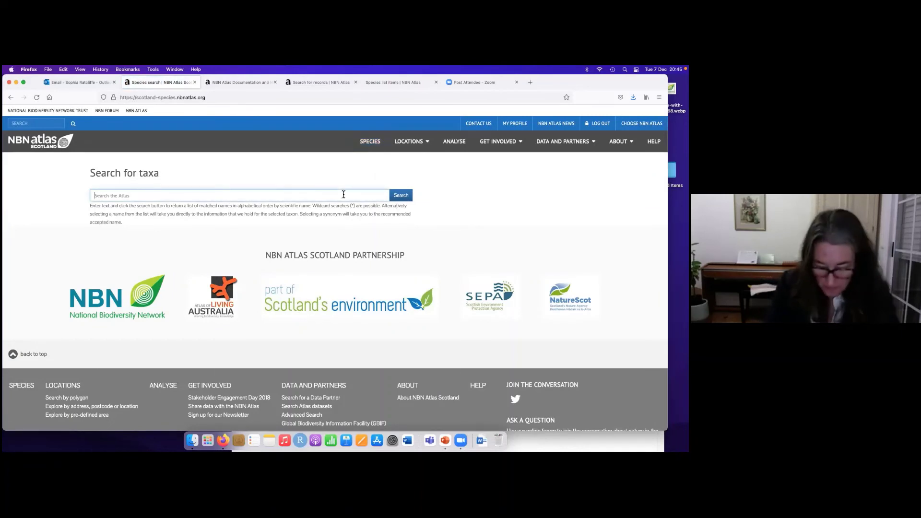
pyautogui.write('slow')
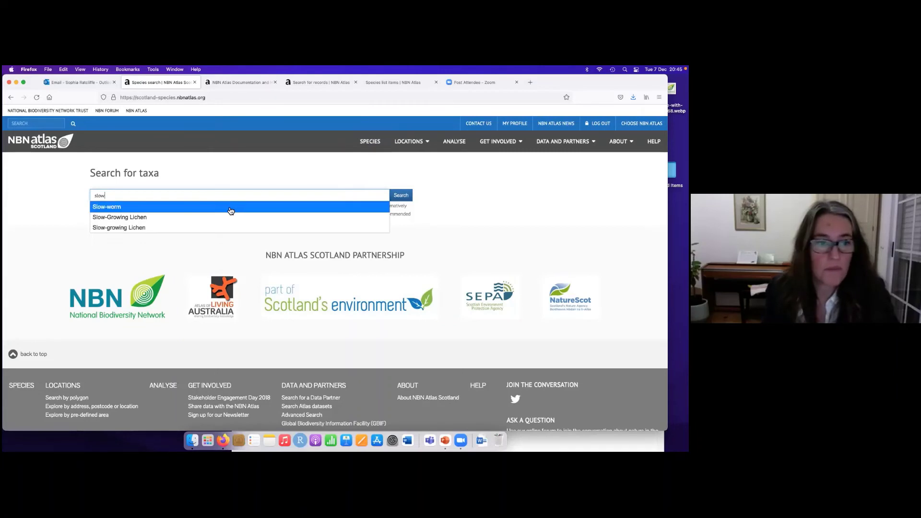
pyautogui.click(401, 195)
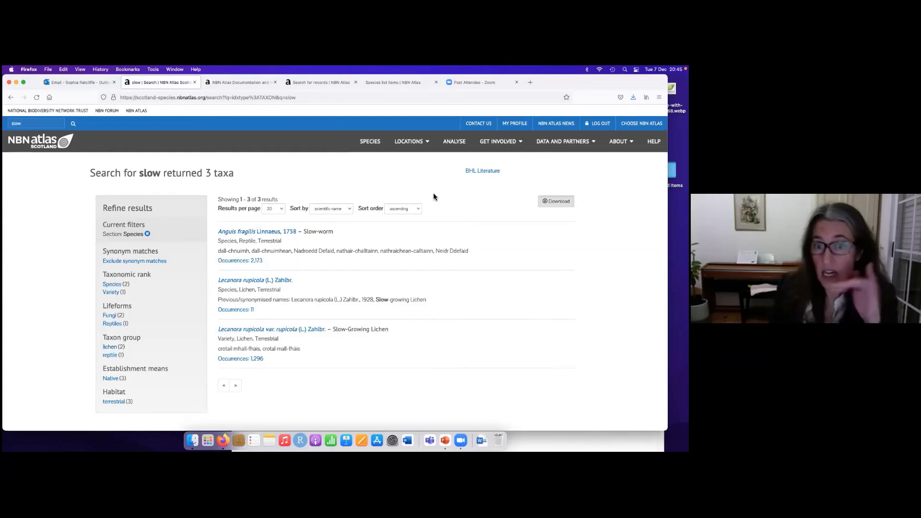
# Step: Examine the taxa matching "slow", including the synonym match under Lecanora rupicola and the occurrence links
pyautogui.scroll(-1, 433, 196)
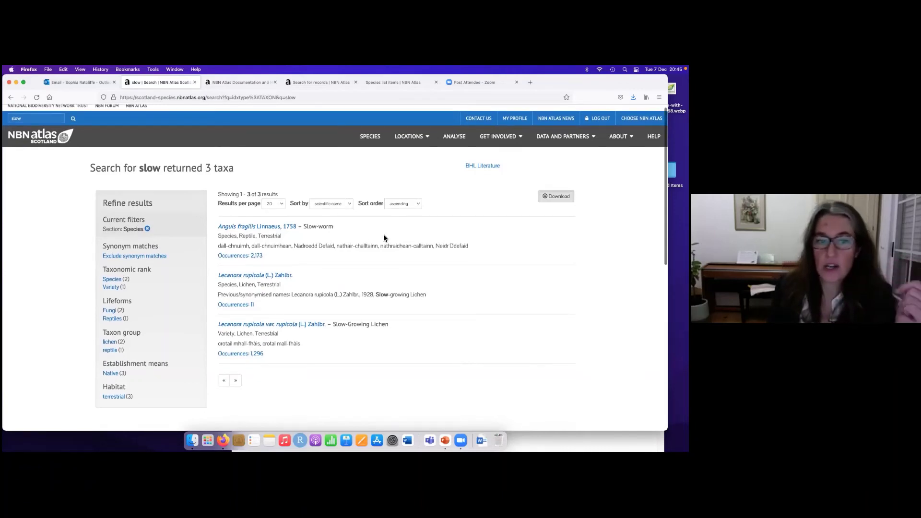
pyautogui.scroll(-1, 384, 234)
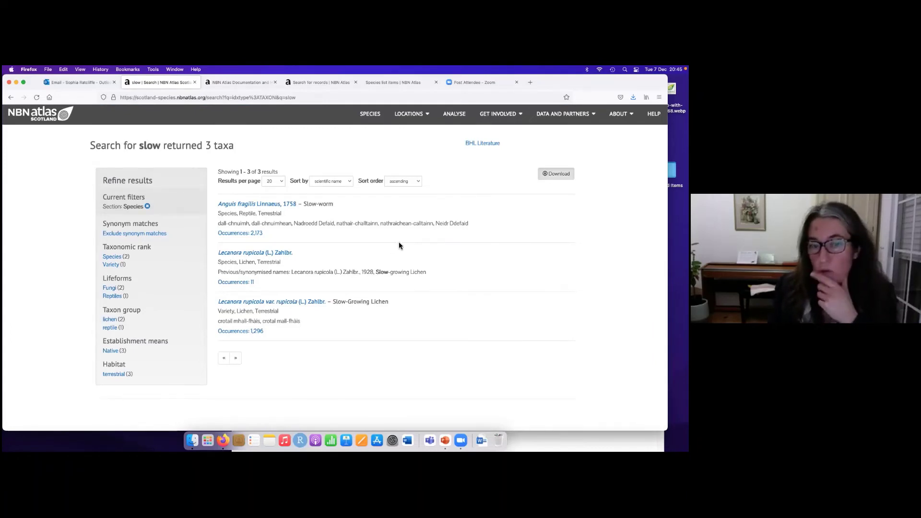
pyautogui.doubleClick(382, 272)
pyautogui.click(381, 271)
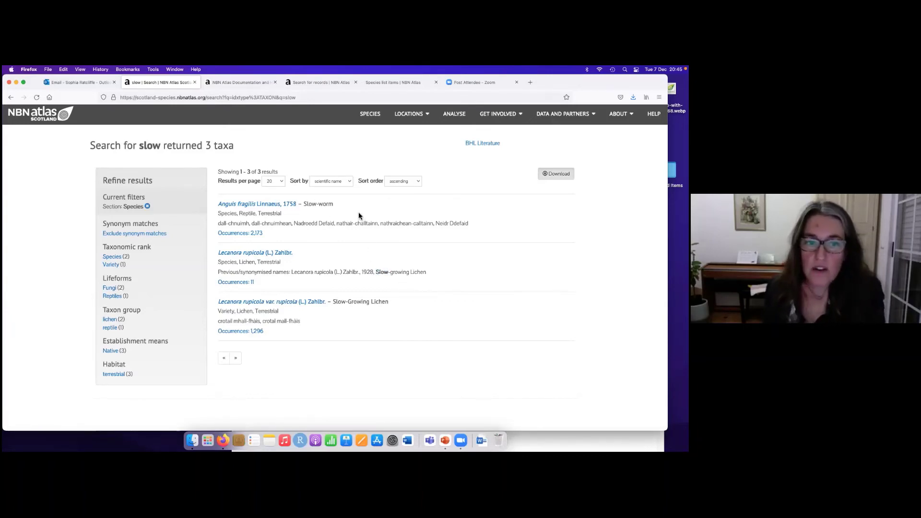
pyautogui.scroll(-1, 359, 216)
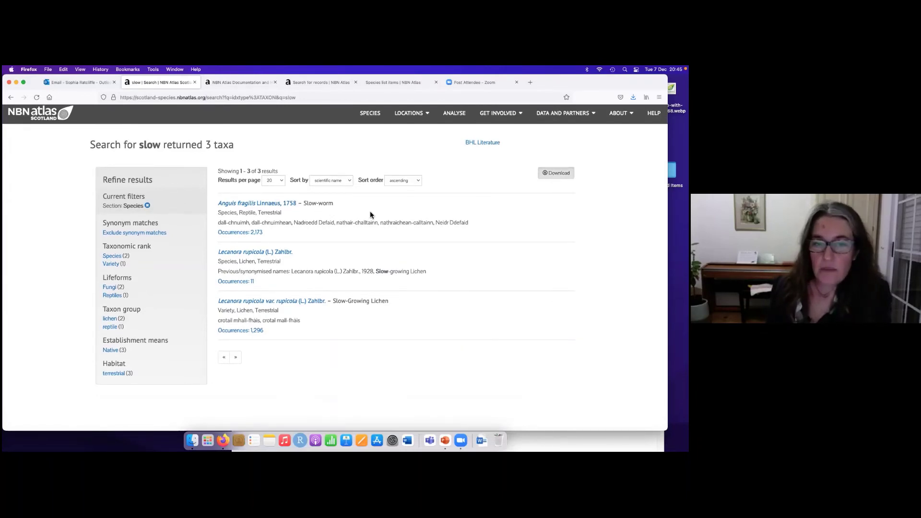
pyautogui.scroll(-1, 379, 247)
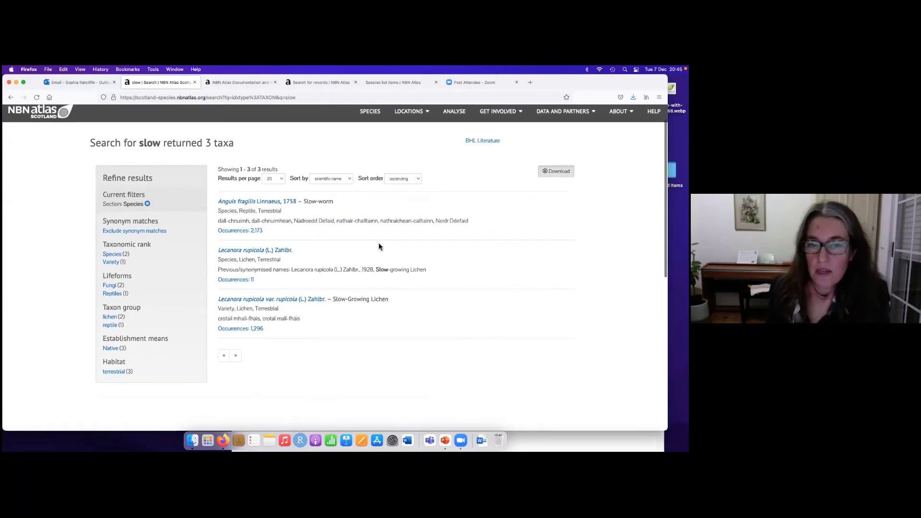
pyautogui.scroll(-1, 379, 247)
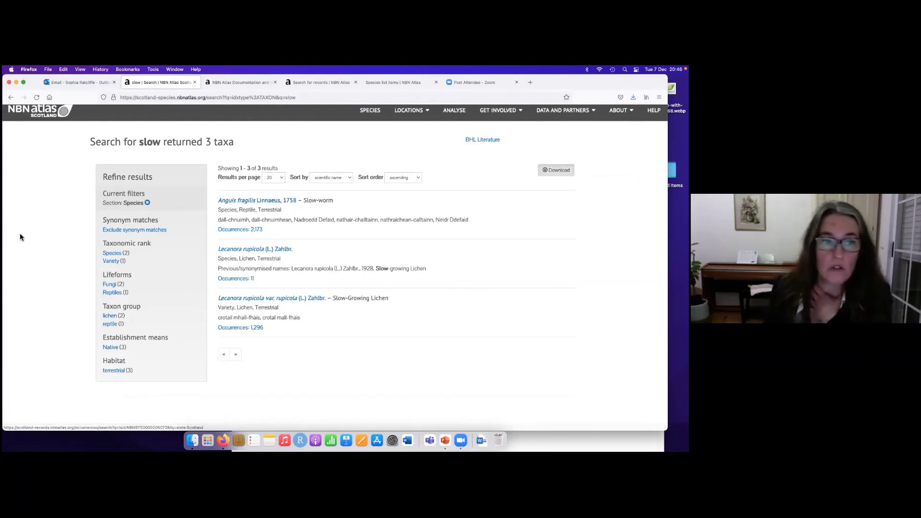
# Step: Return to the species search page and search the taxa for "plantae"
pyautogui.click(369, 120)
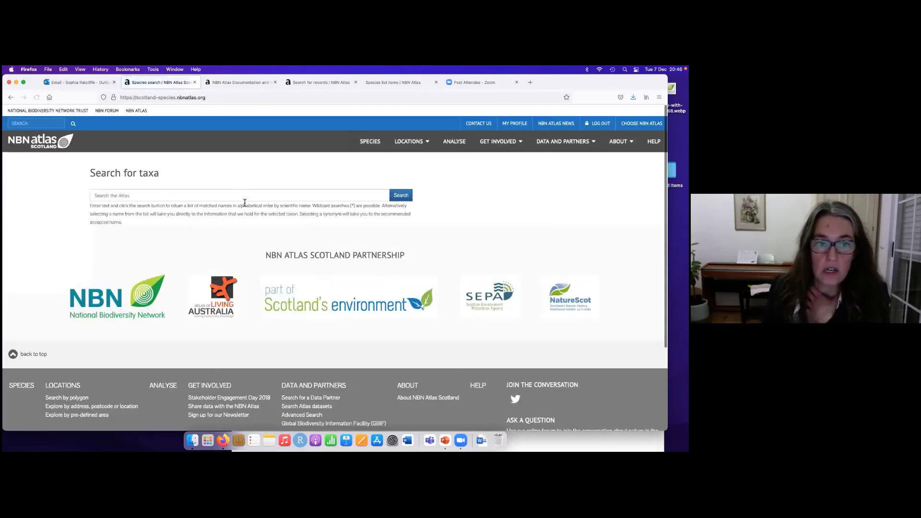
pyautogui.click(242, 196)
pyautogui.write('plant')
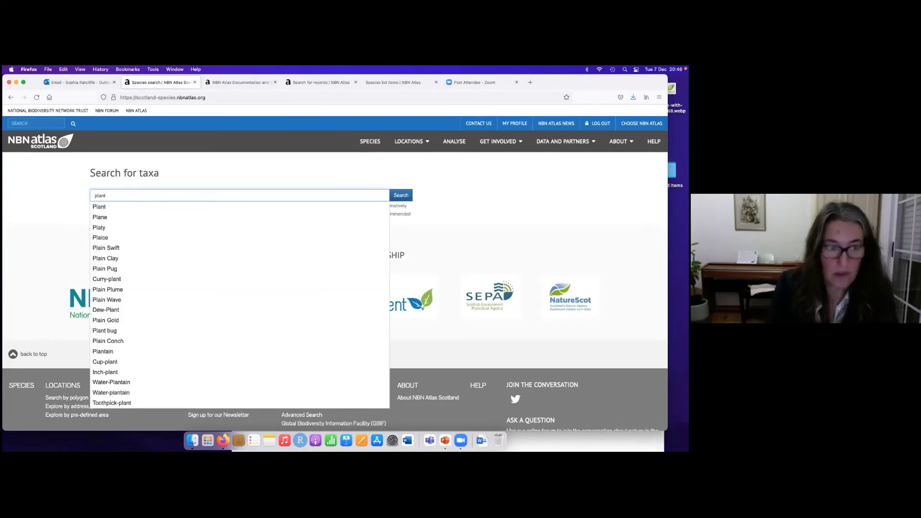
pyautogui.write('ae')
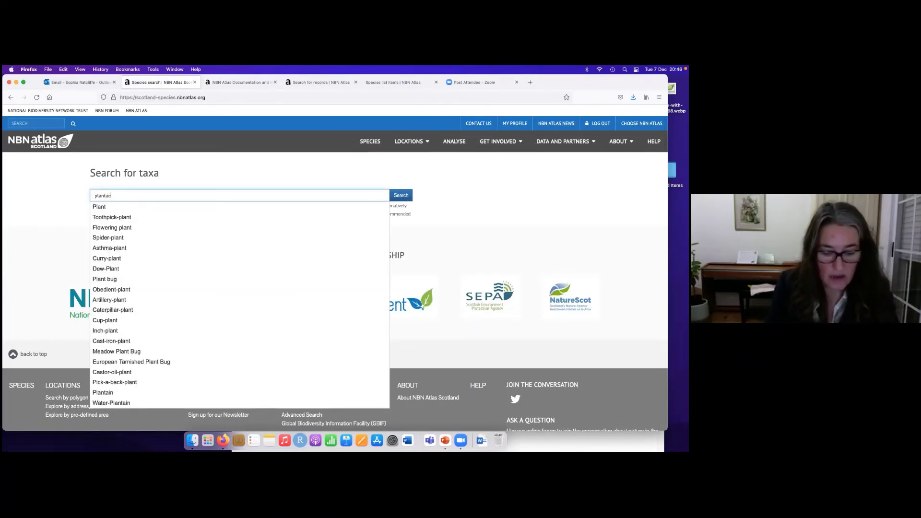
pyautogui.press('Return')
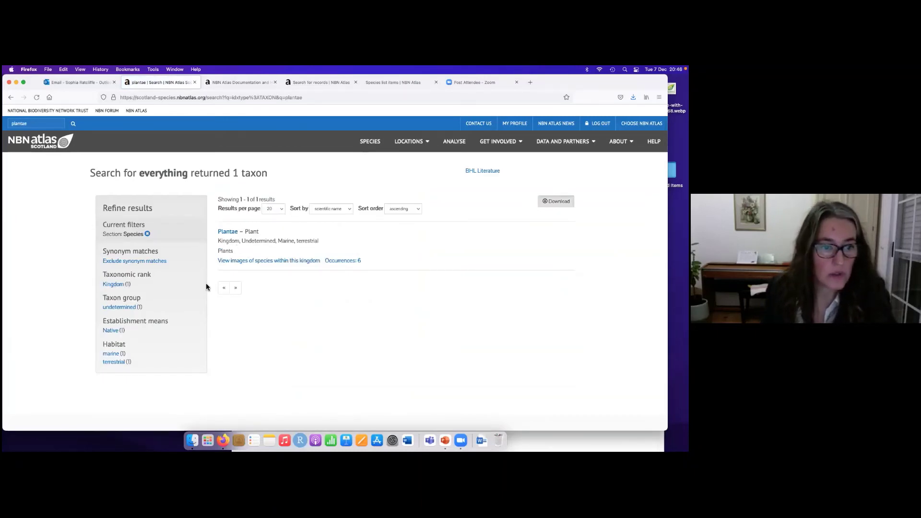
# Step: Search all species taxa without a search term and filter the results to the Plants lifeform
pyautogui.click(375, 151)
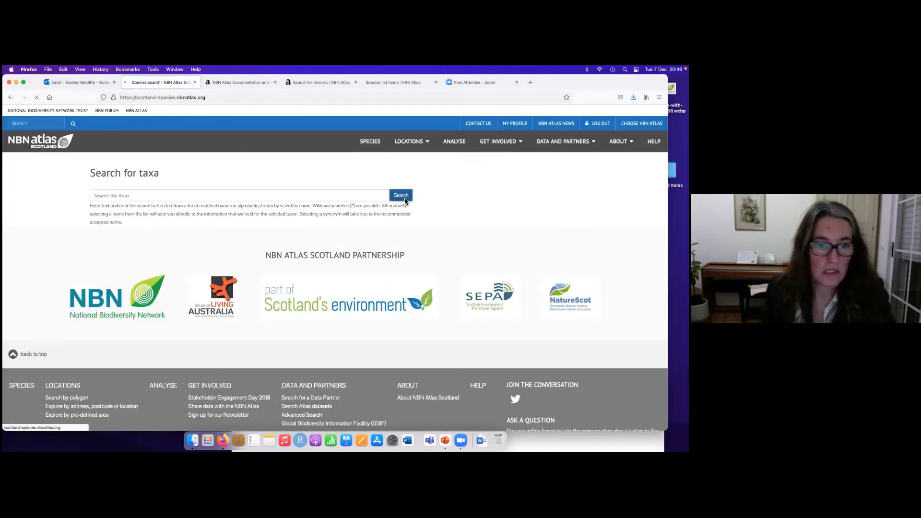
pyautogui.click(405, 197)
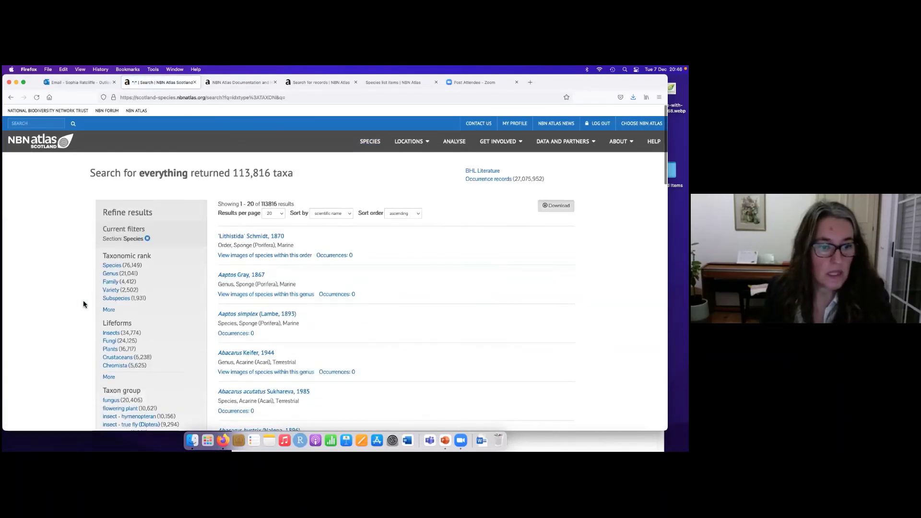
pyautogui.scroll(-3, 66, 303)
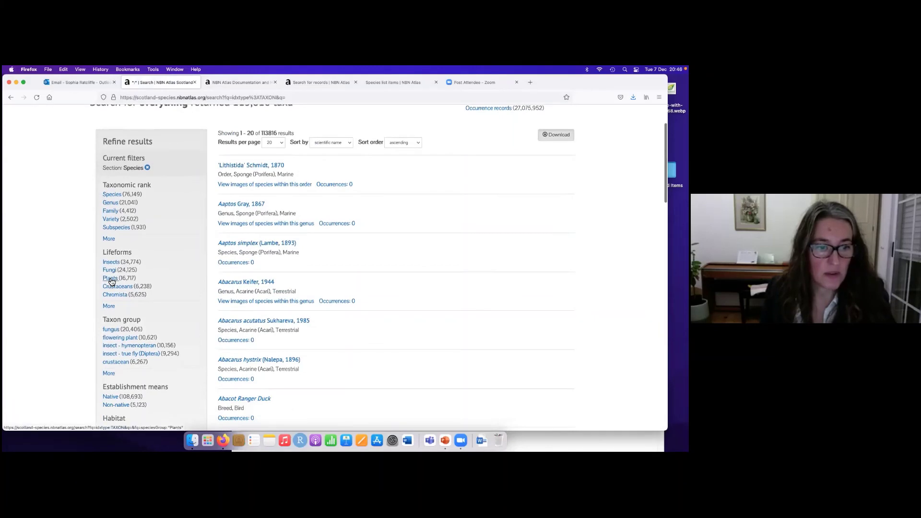
pyautogui.click(111, 278)
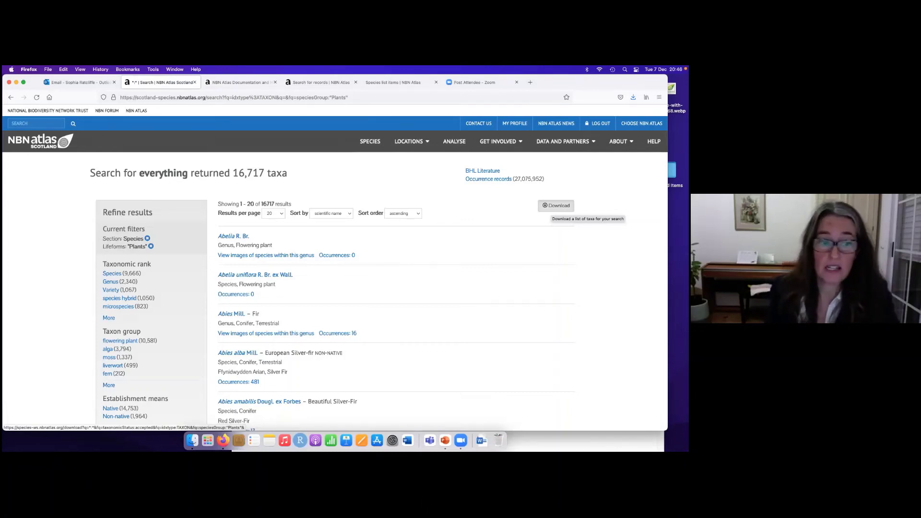
# Step: Narrow the plant taxa to Native establishment means and the freshwater habitat
pyautogui.scroll(-1, 442, 287)
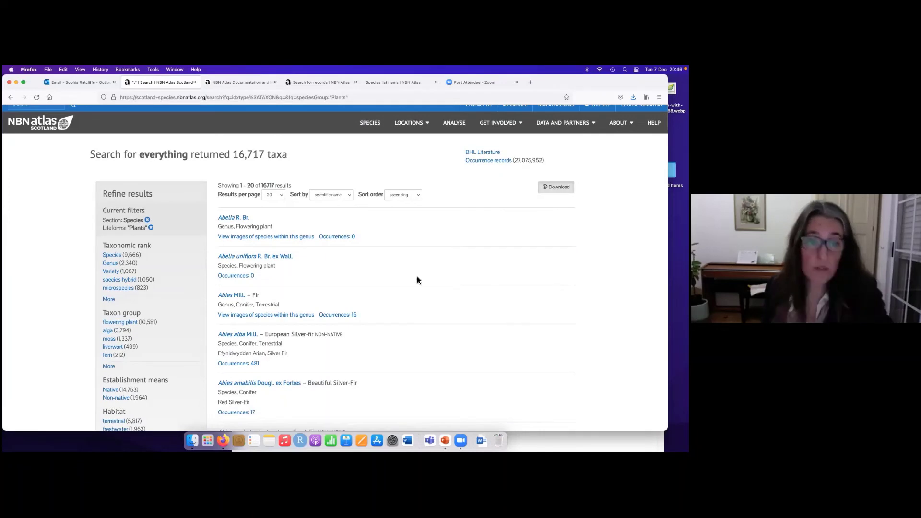
pyautogui.scroll(-2, 43, 316)
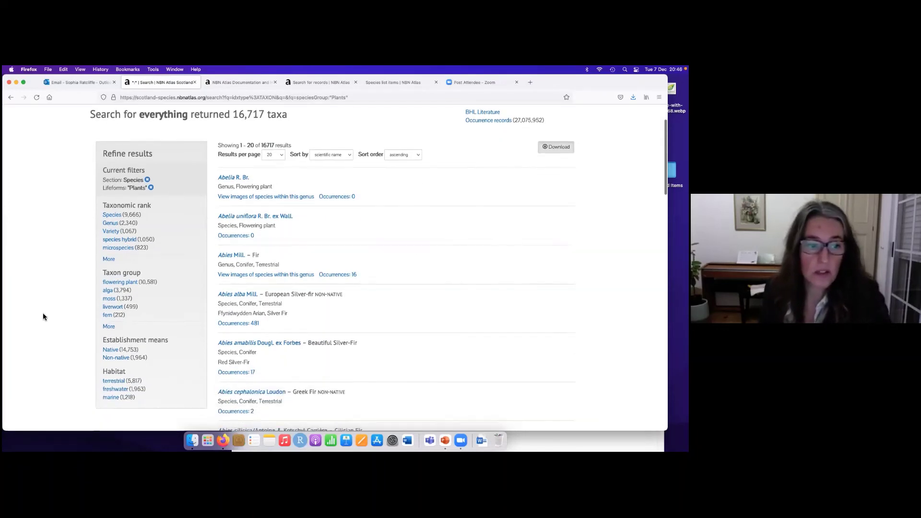
pyautogui.scroll(1, 67, 211)
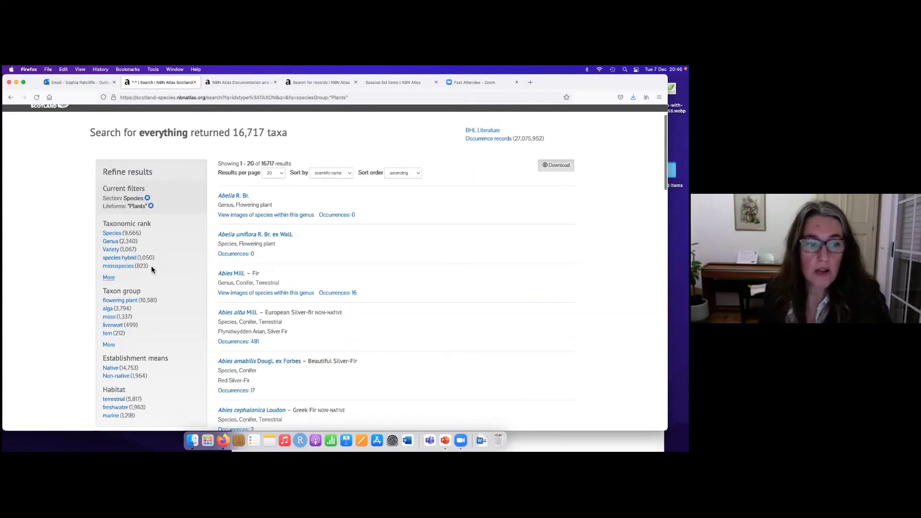
pyautogui.scroll(-1, 43, 296)
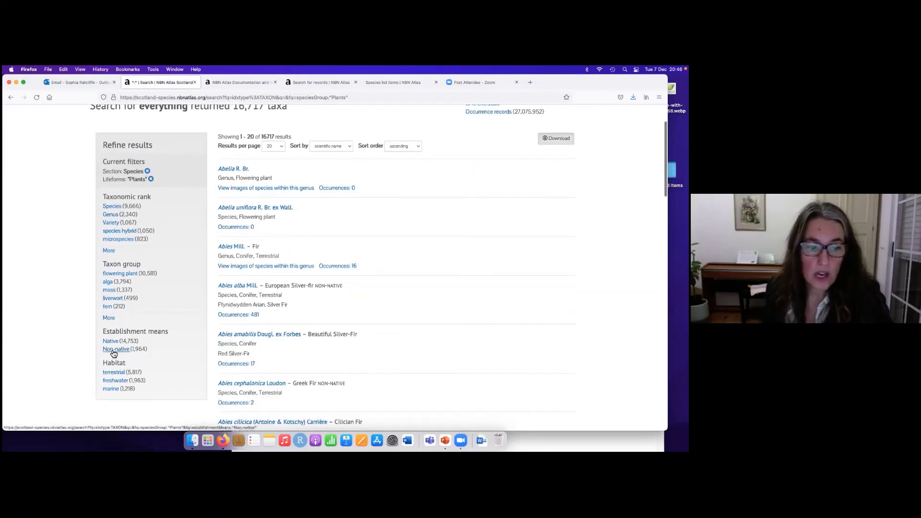
pyautogui.click(111, 342)
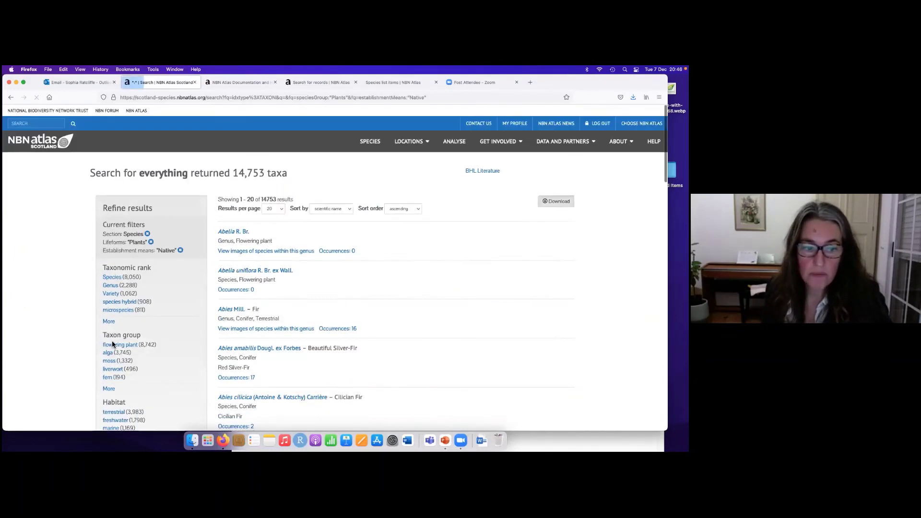
pyautogui.scroll(-3, 39, 346)
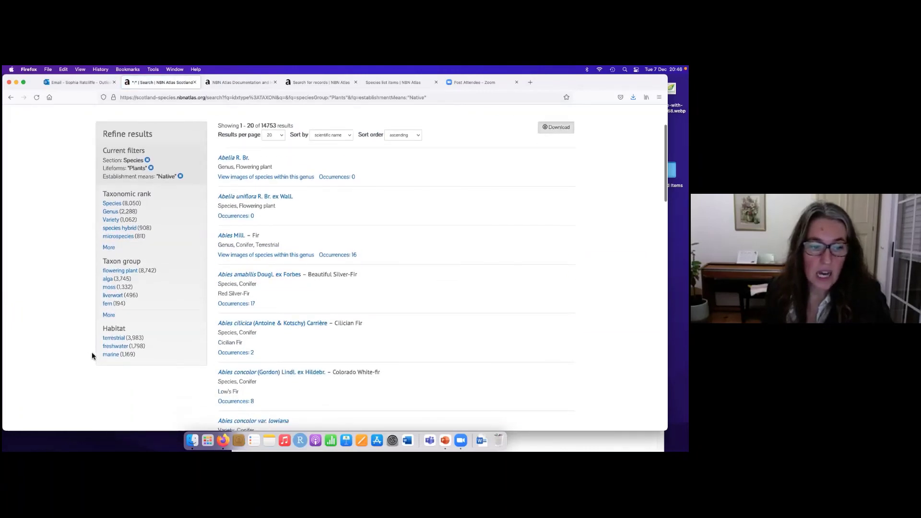
pyautogui.click(112, 351)
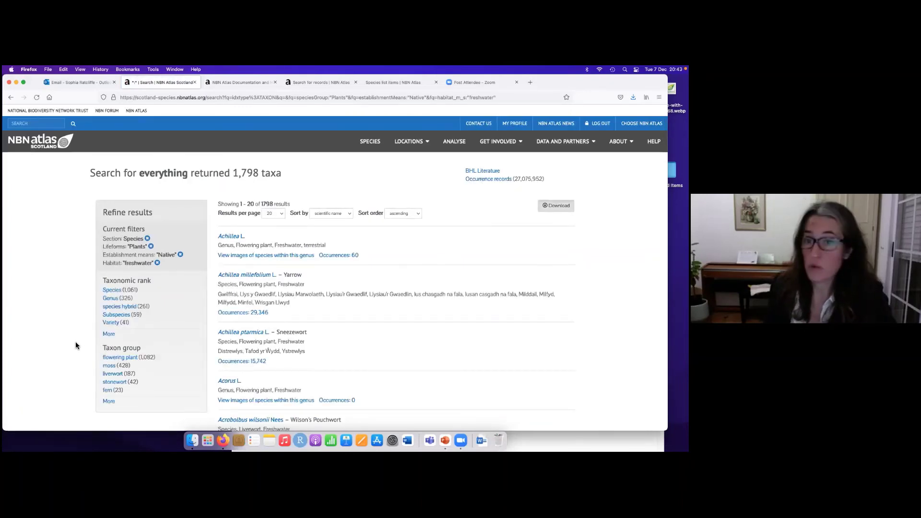
pyautogui.scroll(-2, 470, 271)
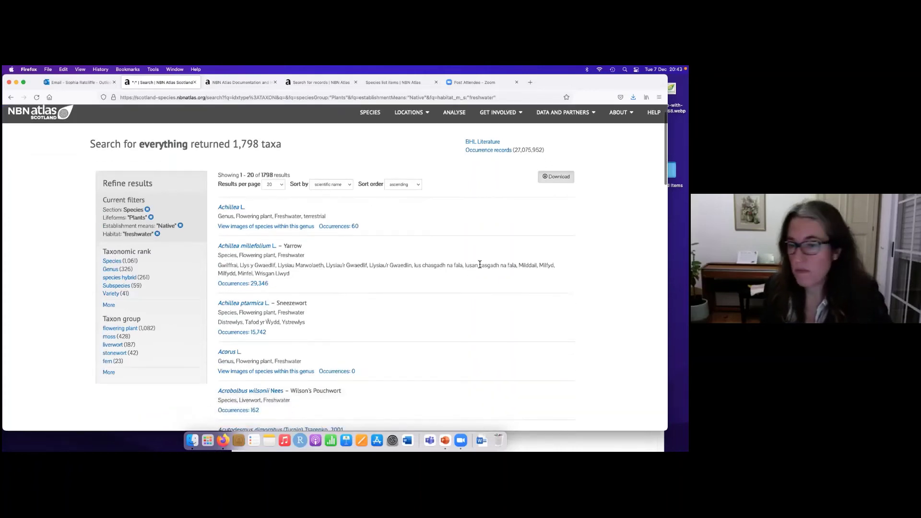
pyautogui.scroll(2, 477, 263)
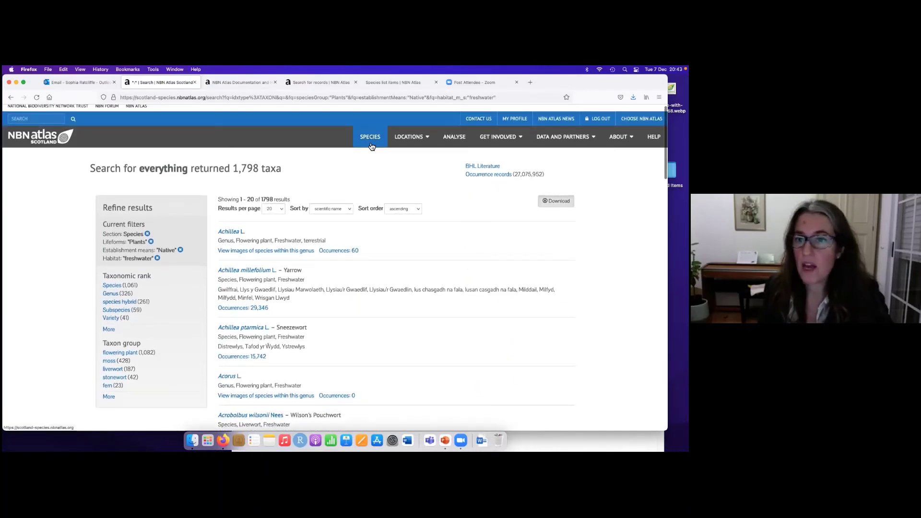
# Step: Open the search-by-polygon page for occurrence records and check the other location search options
pyautogui.click(415, 143)
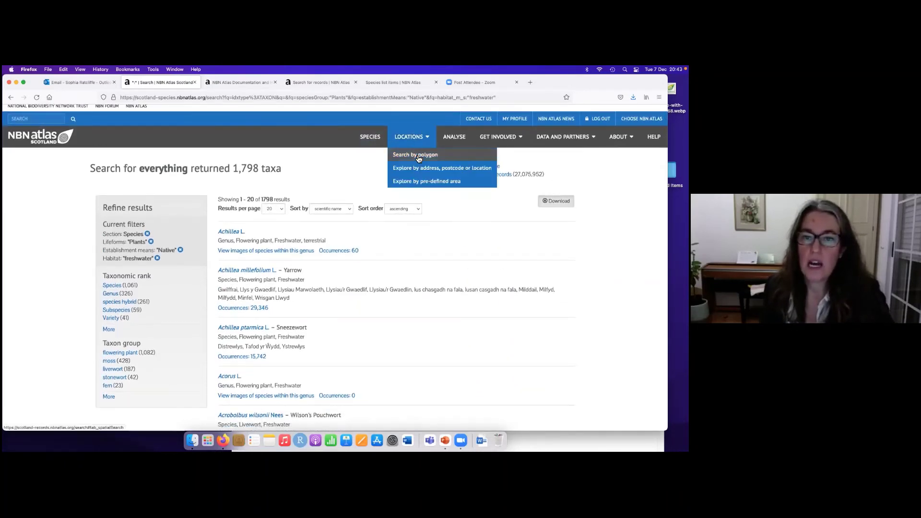
pyautogui.click(415, 154)
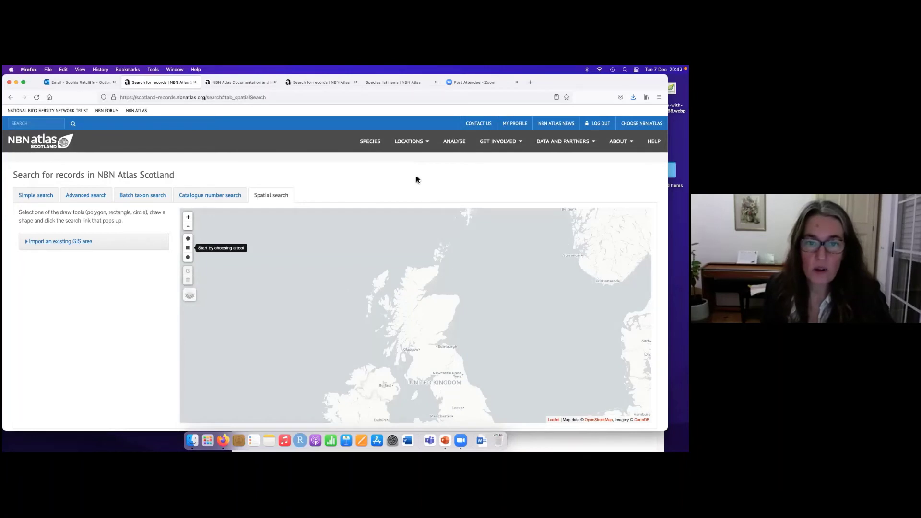
pyautogui.scroll(-1, 416, 180)
pyautogui.click(413, 119)
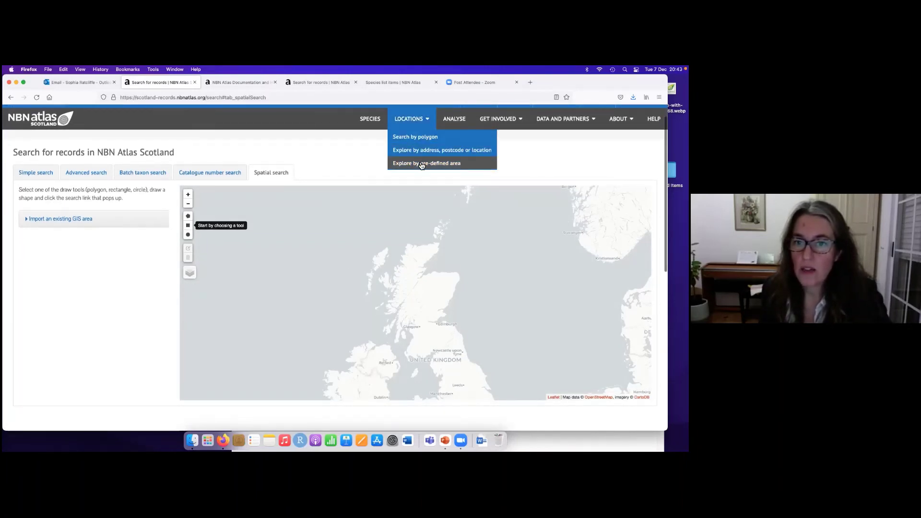
pyautogui.click(358, 157)
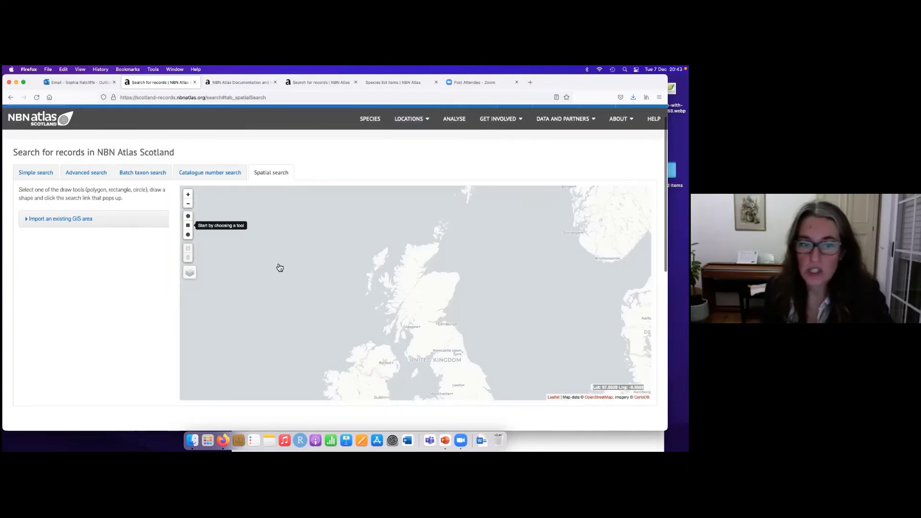
# Step: Draw a five-point polygon in the Highlands west of Kingussie and search for the occurrence records inside it
pyautogui.click(189, 196)
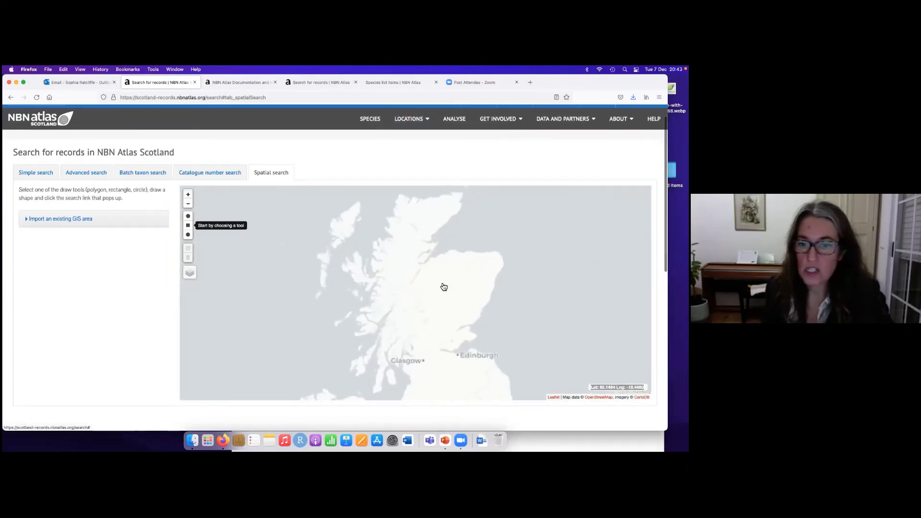
pyautogui.click(187, 194)
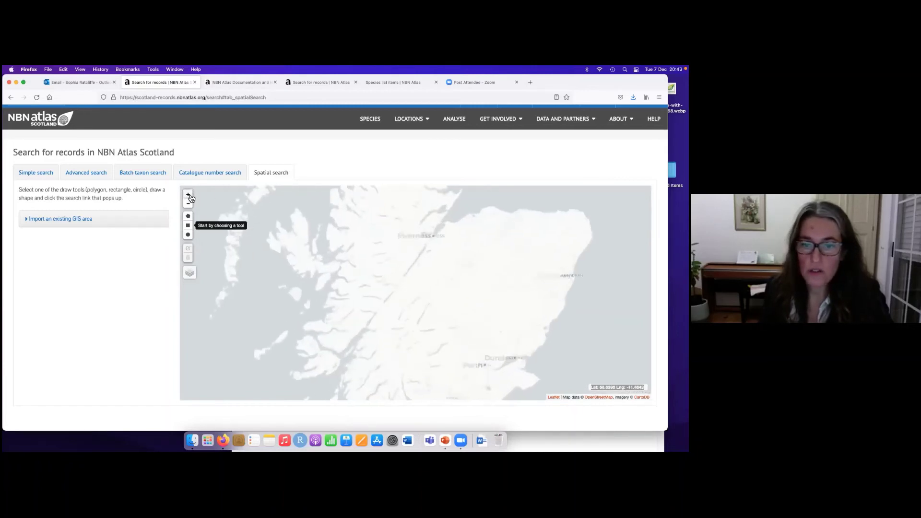
pyautogui.click(188, 195)
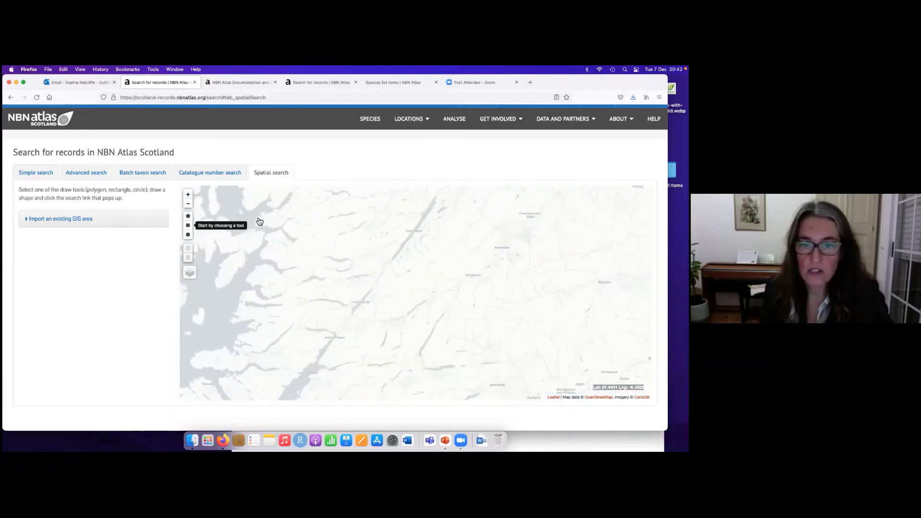
pyautogui.doubleClick(410, 276)
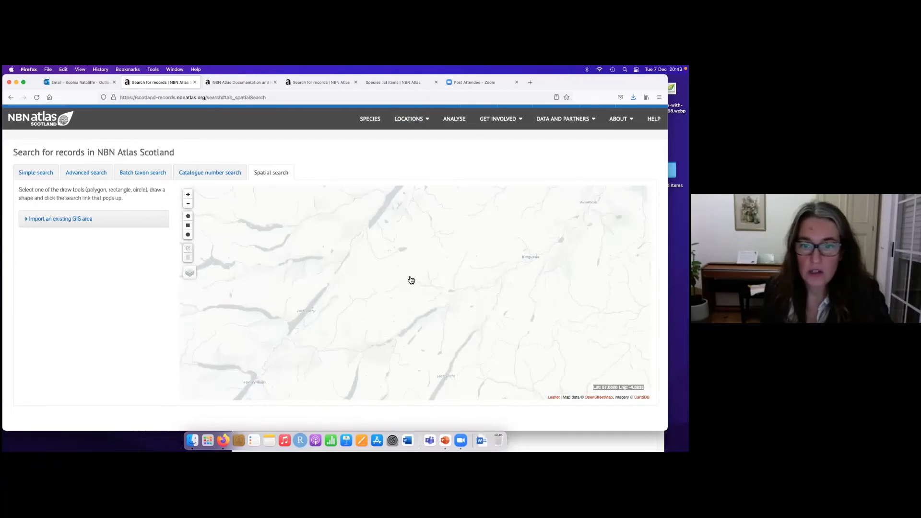
pyautogui.click(188, 216)
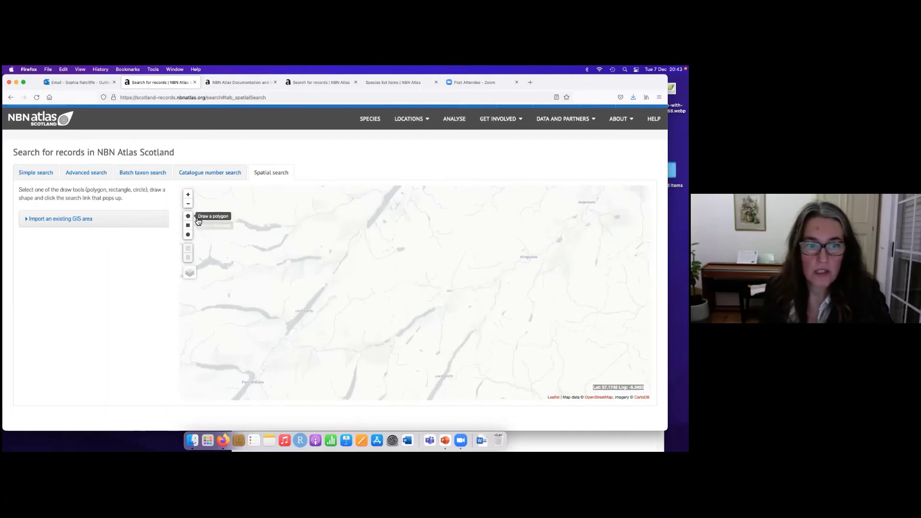
pyautogui.click(379, 263)
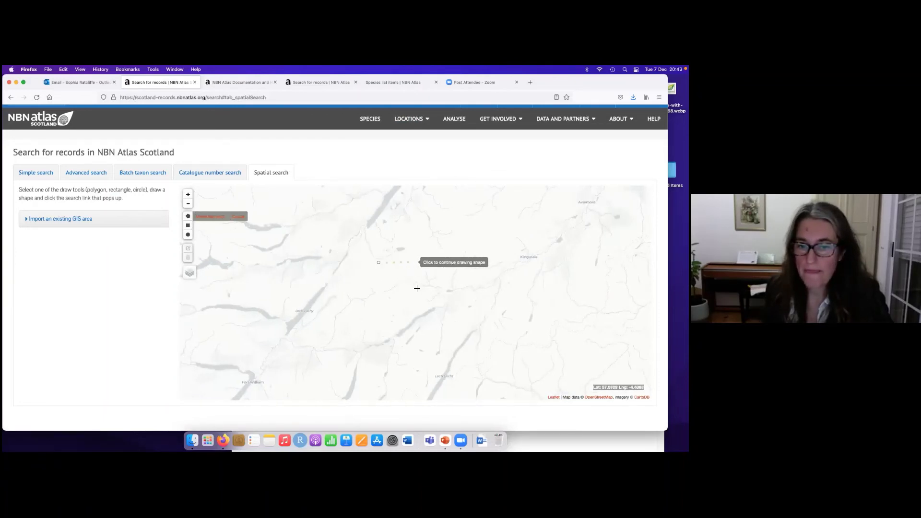
pyautogui.click(413, 262)
pyautogui.click(416, 288)
pyautogui.click(368, 293)
pyautogui.click(354, 272)
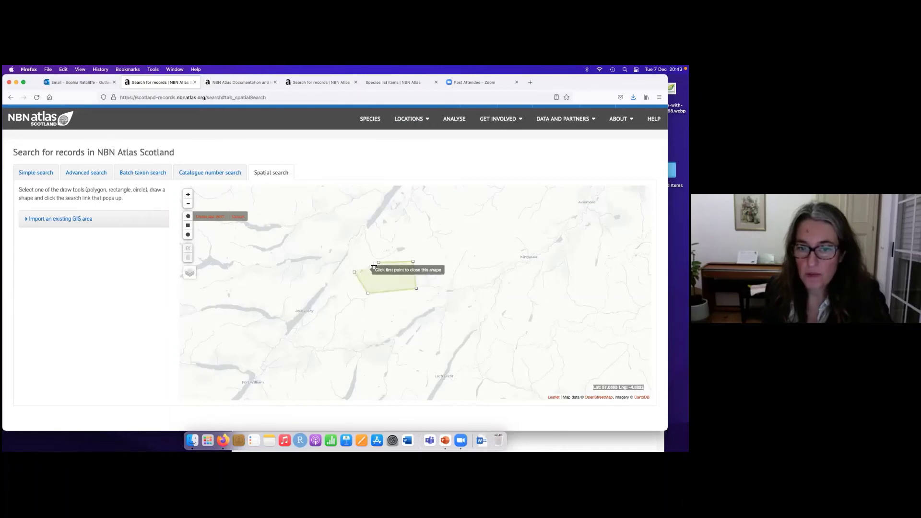
pyautogui.click(378, 263)
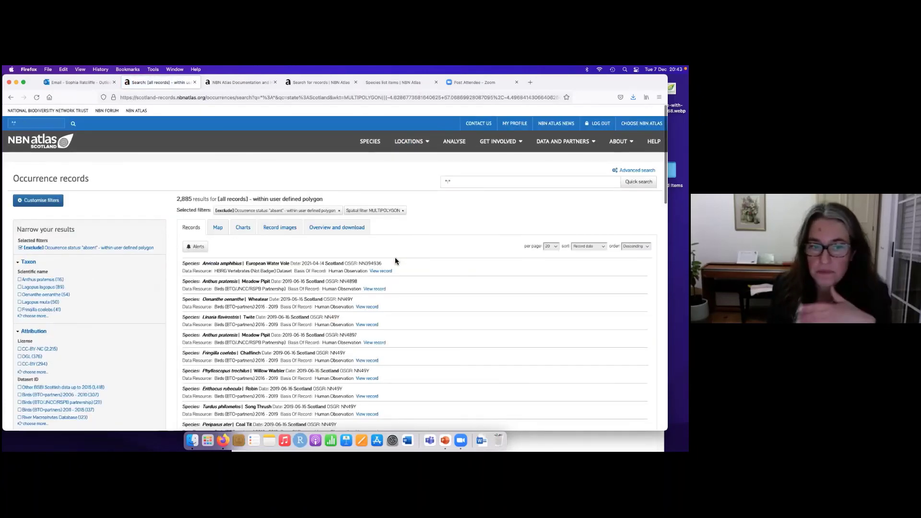
# Step: Remove the filter excluding absent occurrence status from the polygon results and look through the listed records
pyautogui.scroll(-2, 413, 265)
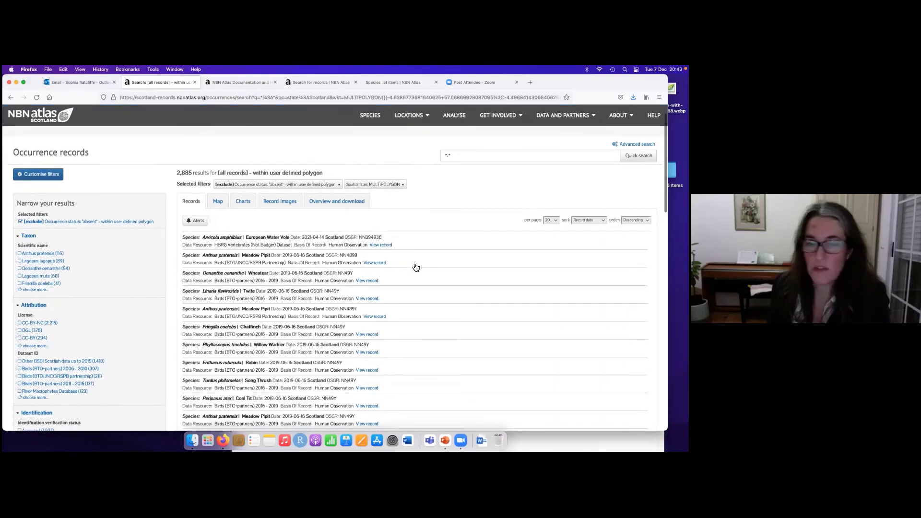
pyautogui.scroll(-1, 416, 268)
pyautogui.scroll(-1, 416, 267)
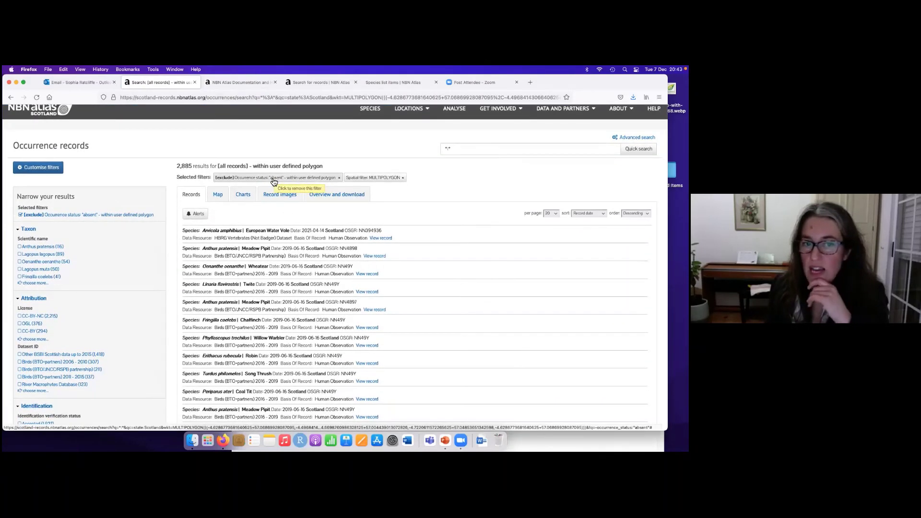
pyautogui.click(339, 178)
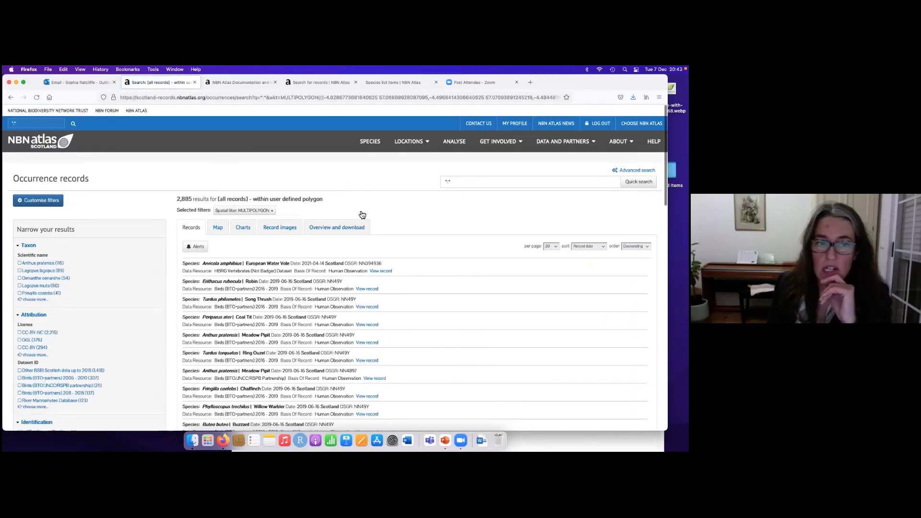
pyautogui.scroll(-2, 405, 220)
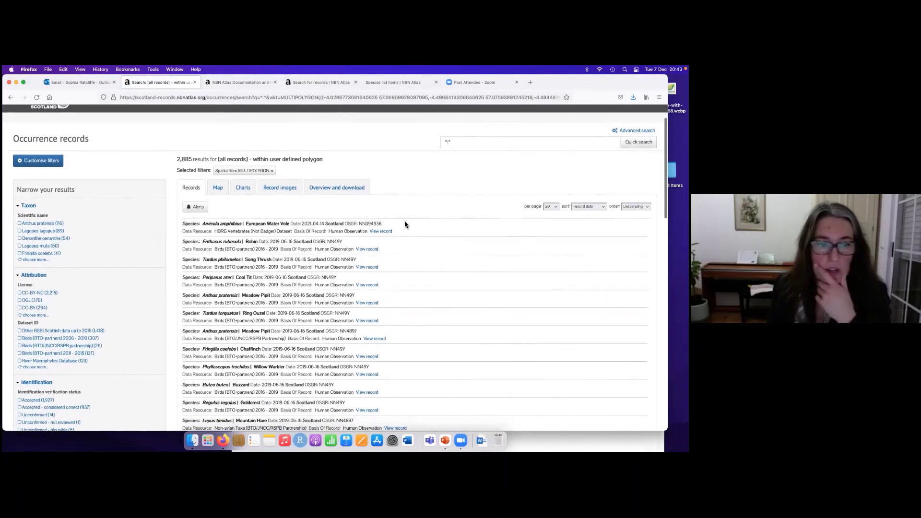
pyautogui.scroll(-1, 406, 227)
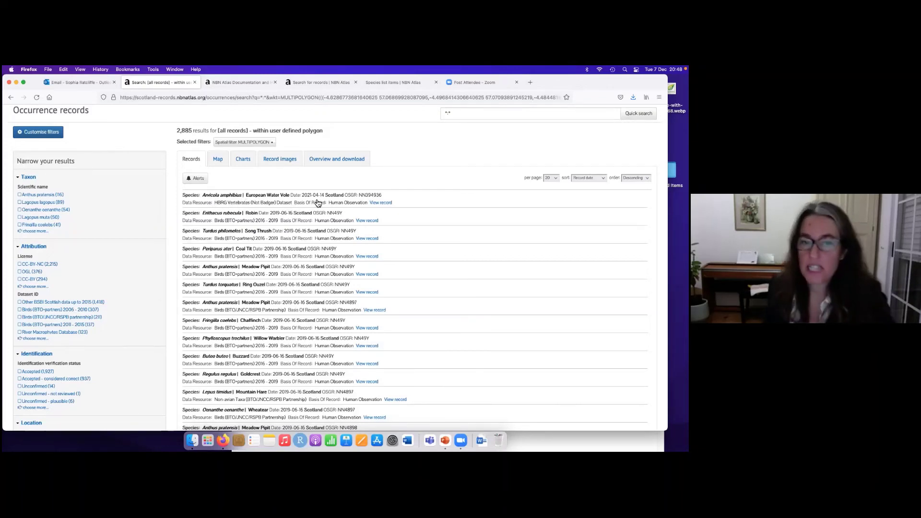
# Step: Open the pre-defined area explorer and select Argyll and Bute from the local authorities
pyautogui.scroll(3, 410, 157)
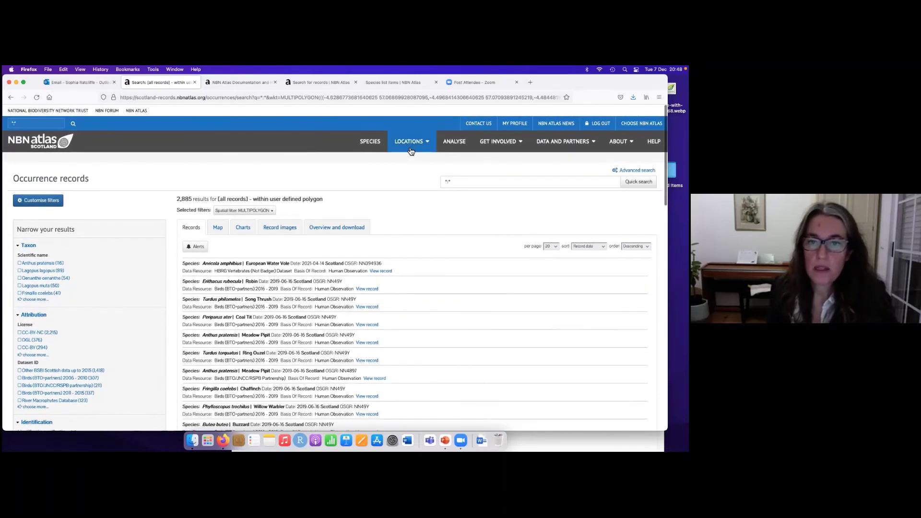
pyautogui.click(409, 141)
pyautogui.click(408, 185)
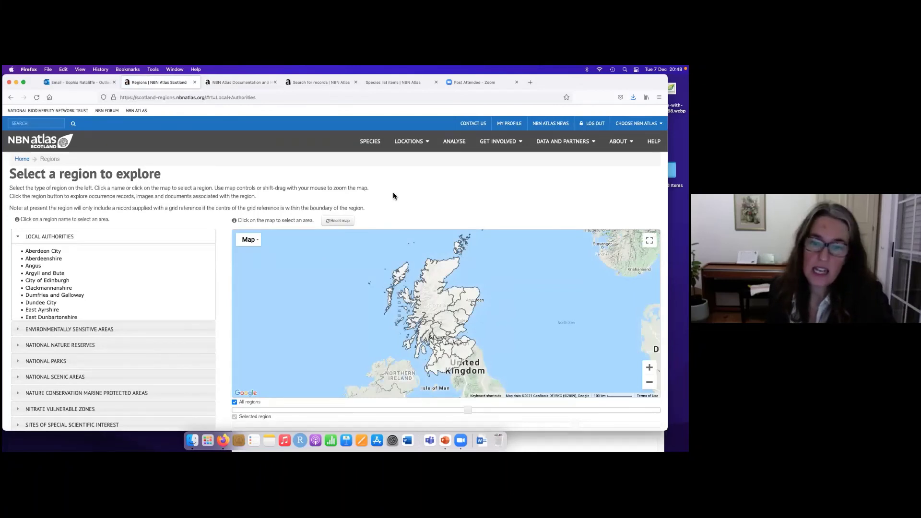
pyautogui.scroll(-2, 227, 282)
pyautogui.scroll(-1, 228, 283)
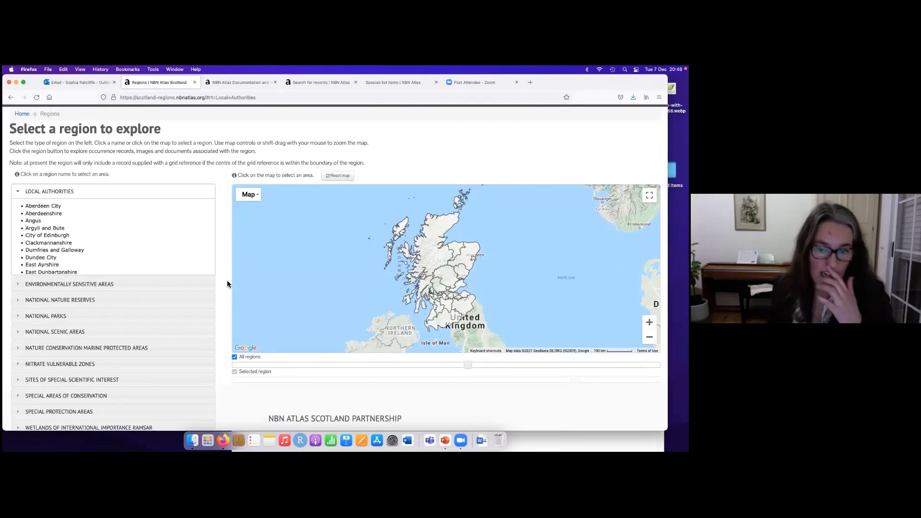
pyautogui.scroll(-3, 227, 284)
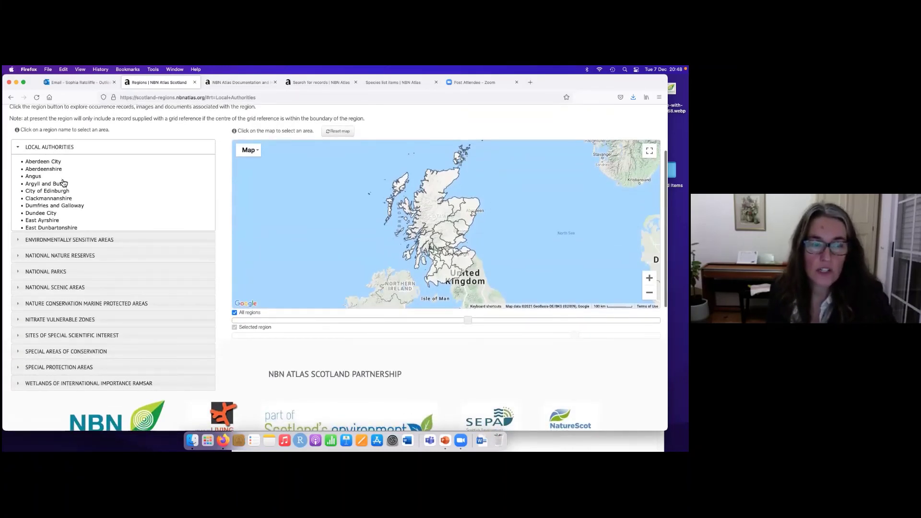
pyautogui.click(44, 185)
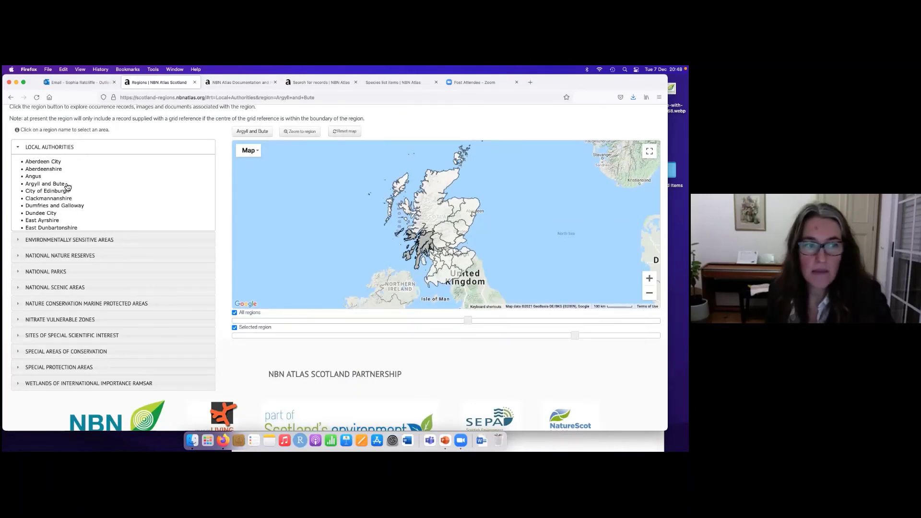
# Step: Select Highland on the local authorities map, open its occurrence records and narrow them to bats within the mammals
pyautogui.click(427, 217)
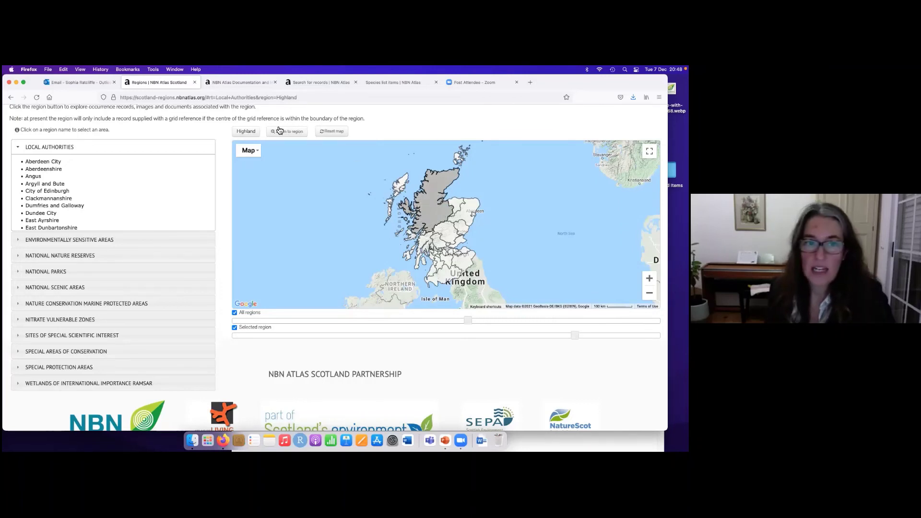
pyautogui.click(250, 134)
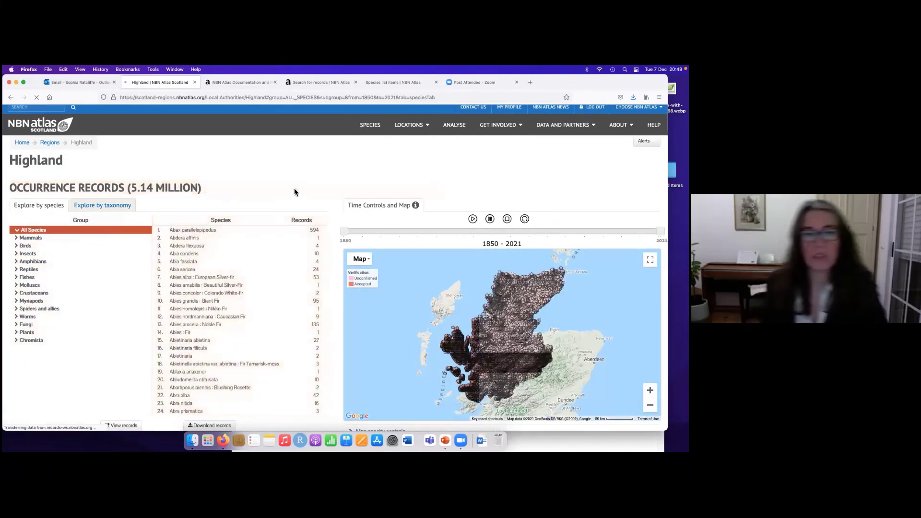
pyautogui.scroll(-1, 318, 158)
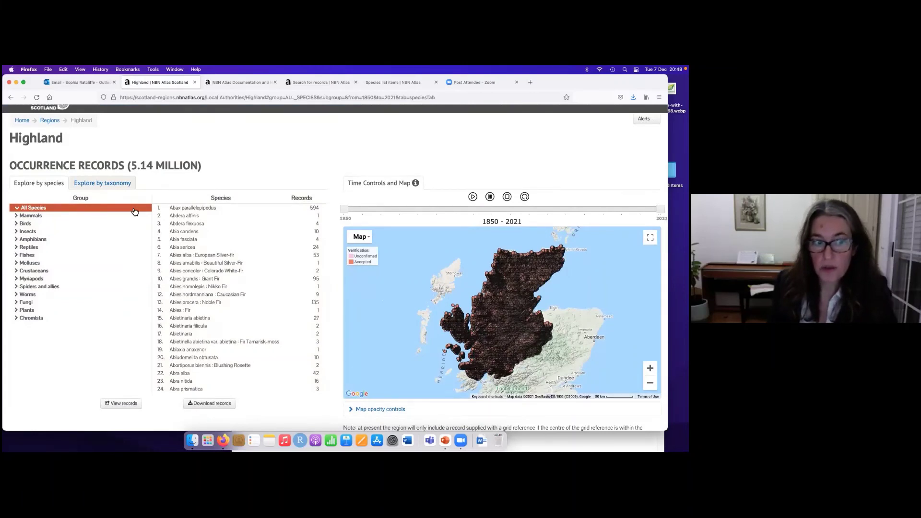
pyautogui.click(18, 216)
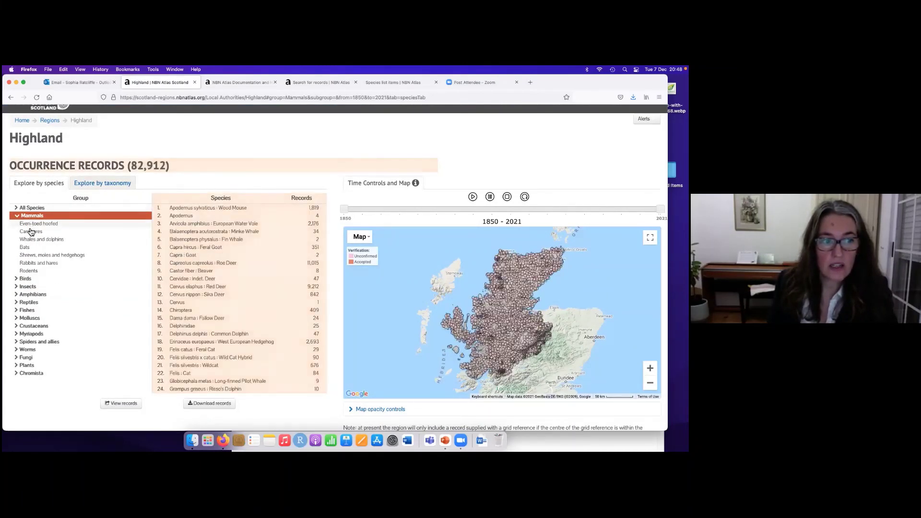
pyautogui.click(25, 248)
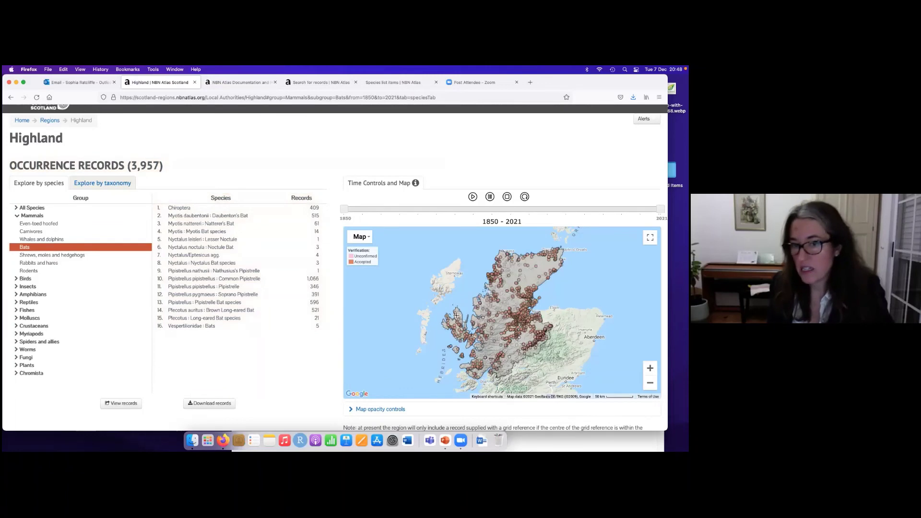
# Step: View the list of Highland bat occurrence records and look through the results and their filters
pyautogui.scroll(-2, 332, 344)
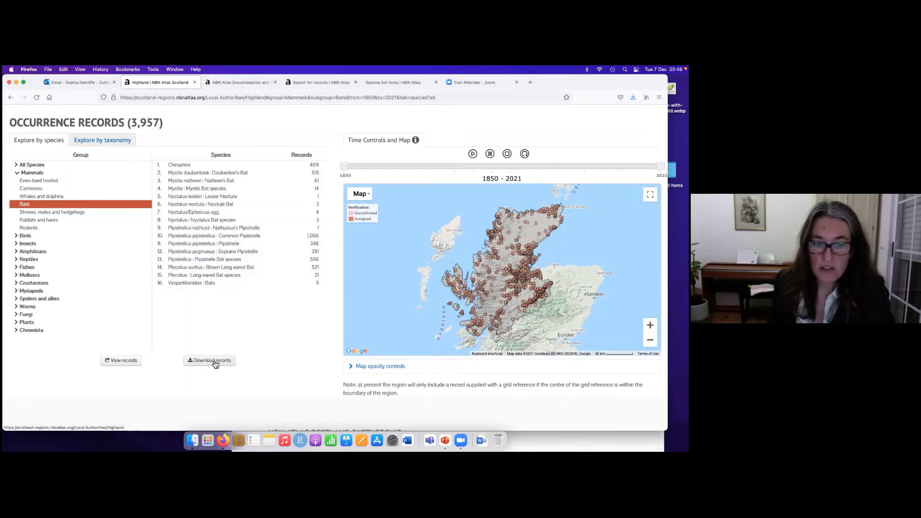
pyautogui.click(129, 364)
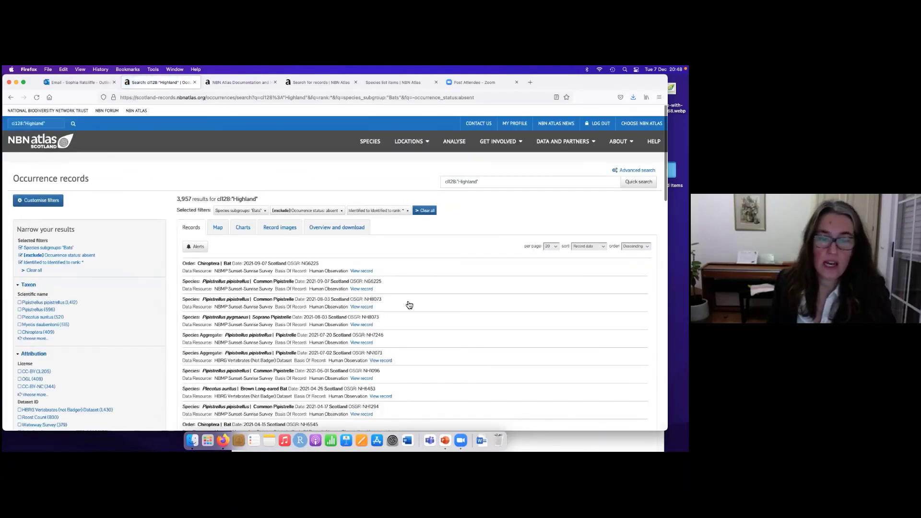
pyautogui.scroll(-1, 438, 295)
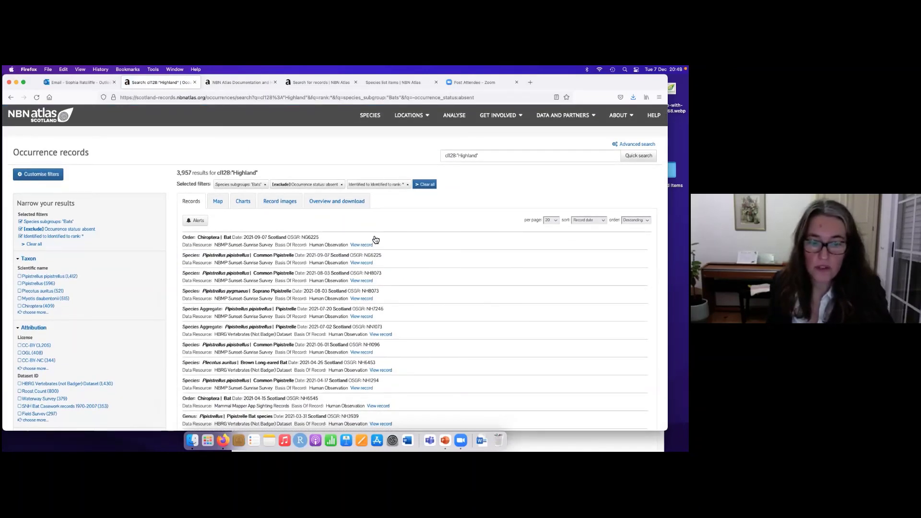
pyautogui.scroll(-1, 169, 261)
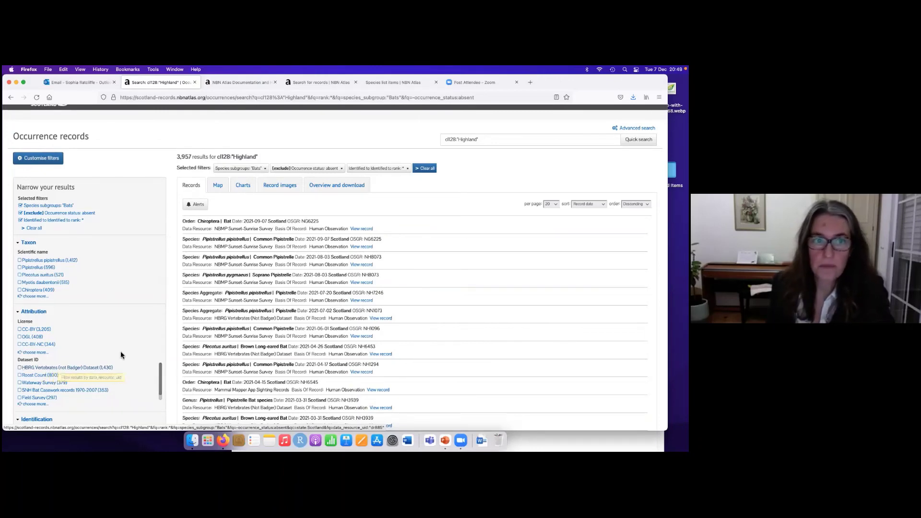
pyautogui.scroll(2, 120, 351)
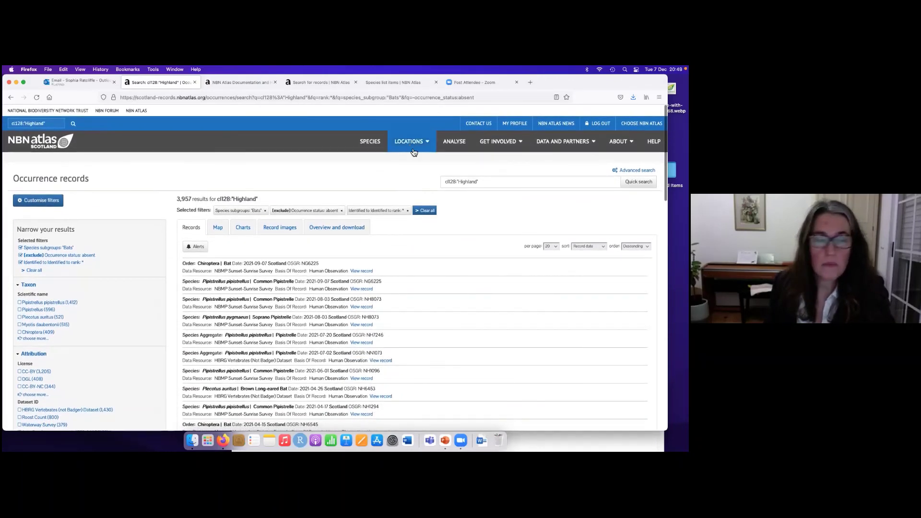
# Step: Reopen the pre-defined area explorer and browse the region types from environmentally sensitive areas to nature conservation marine protected areas
pyautogui.click(410, 143)
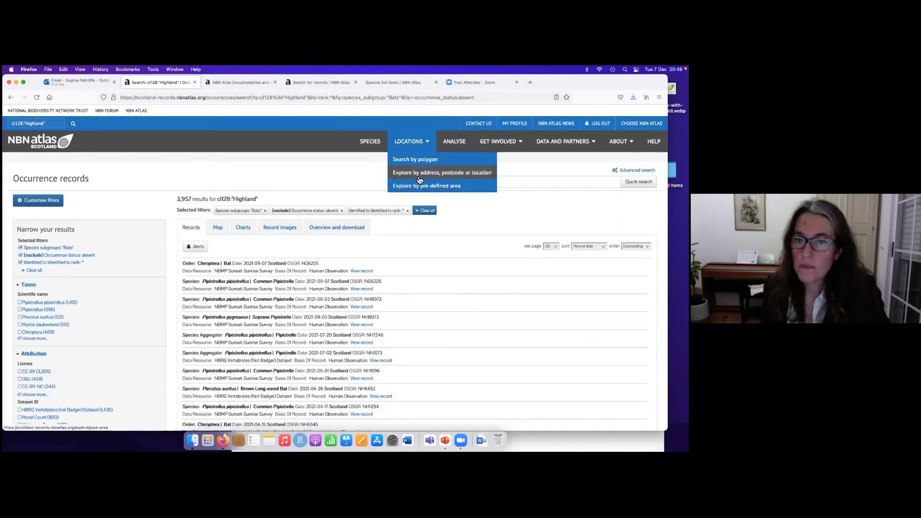
pyautogui.click(422, 187)
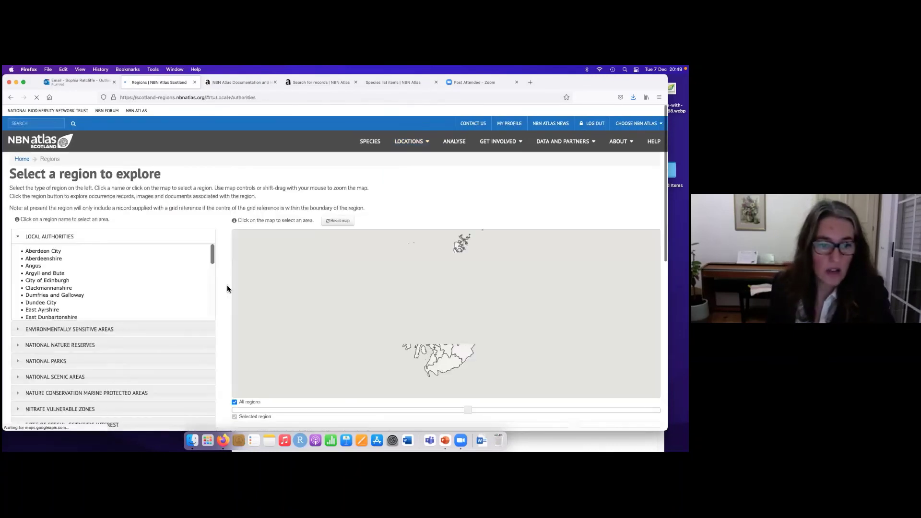
pyautogui.scroll(-3, 223, 286)
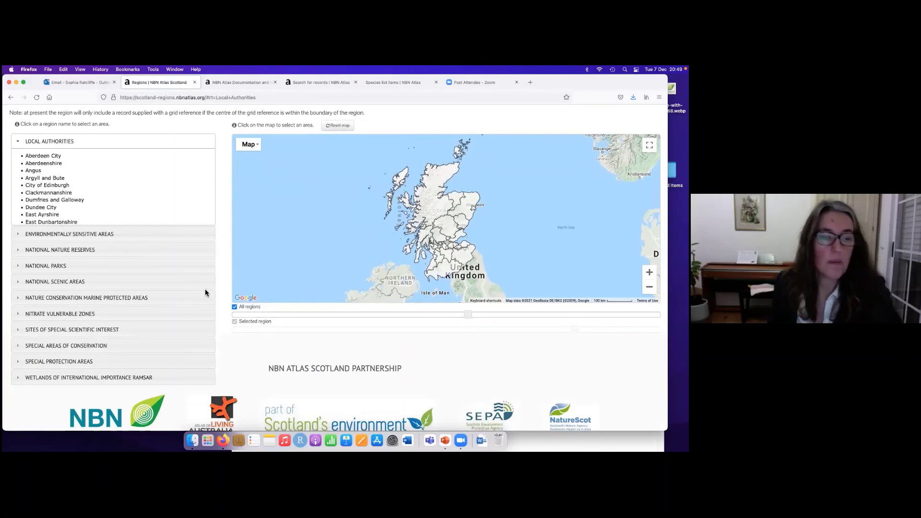
pyautogui.click(53, 234)
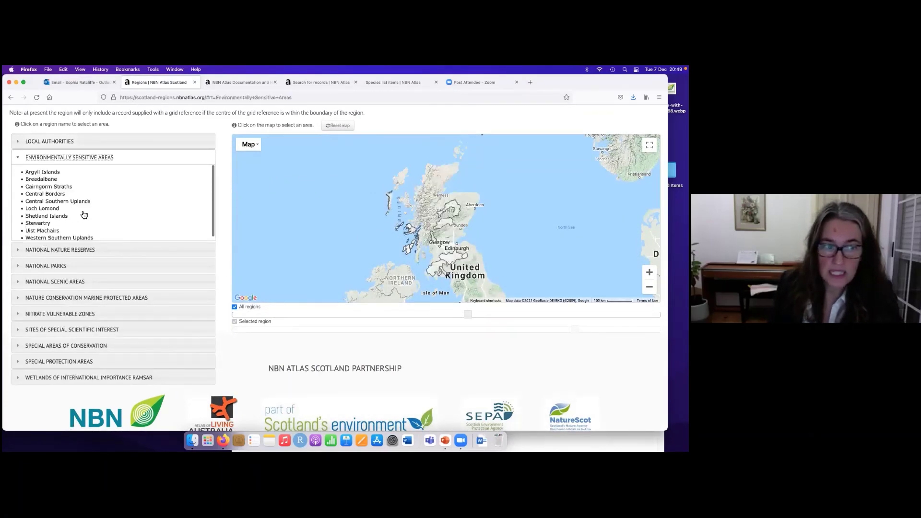
pyautogui.click(90, 250)
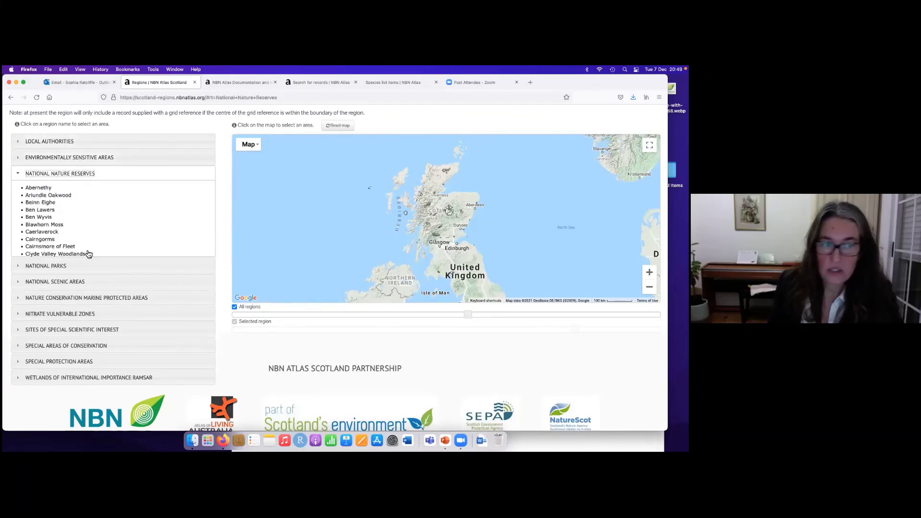
pyautogui.click(88, 264)
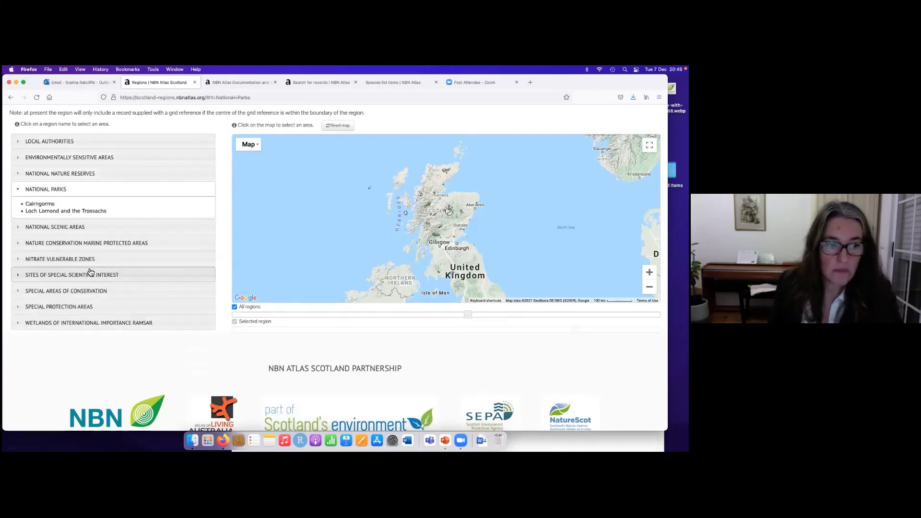
pyautogui.click(82, 232)
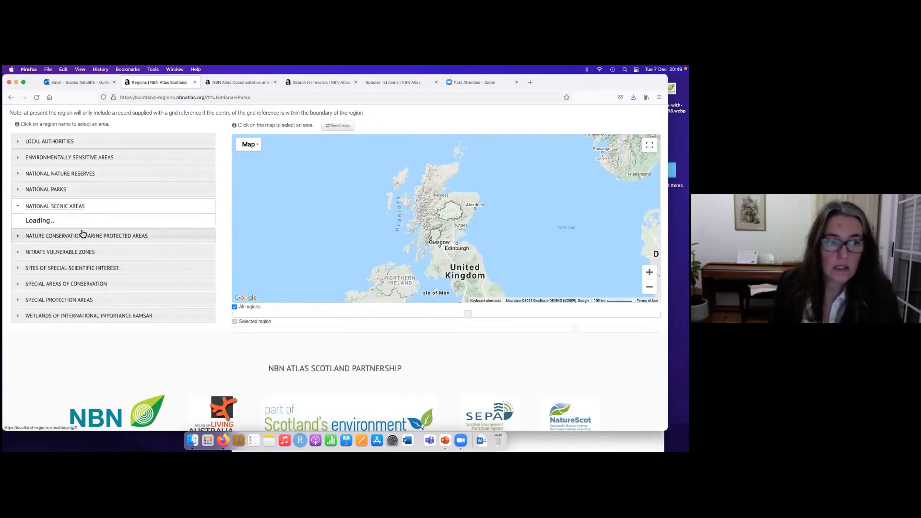
pyautogui.scroll(-2, 91, 288)
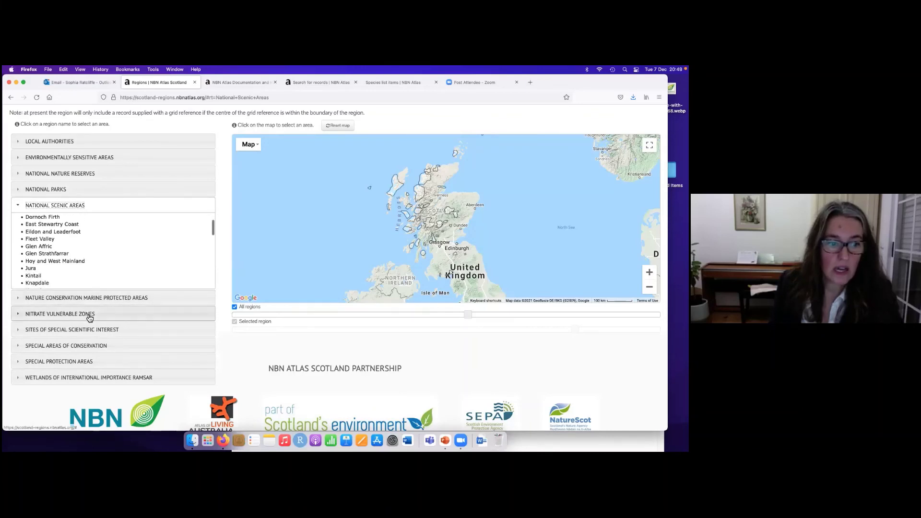
pyautogui.click(88, 298)
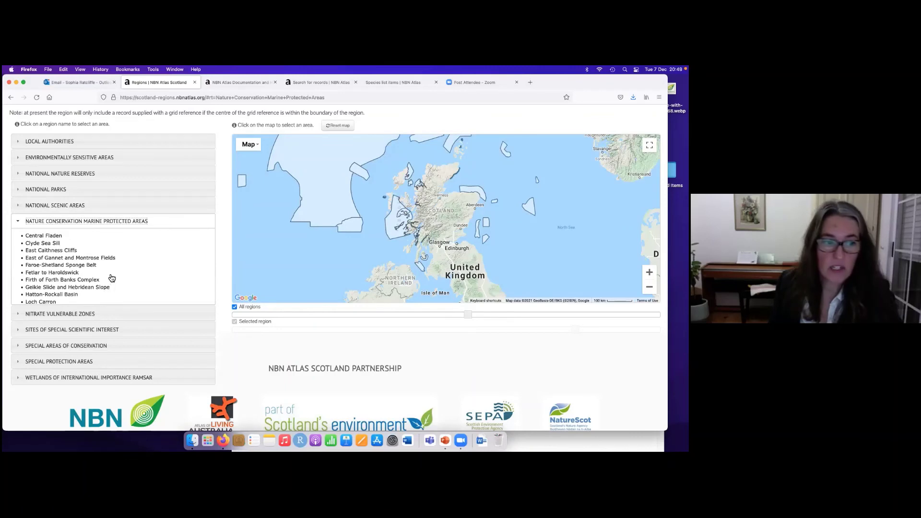
pyautogui.scroll(-1, 112, 279)
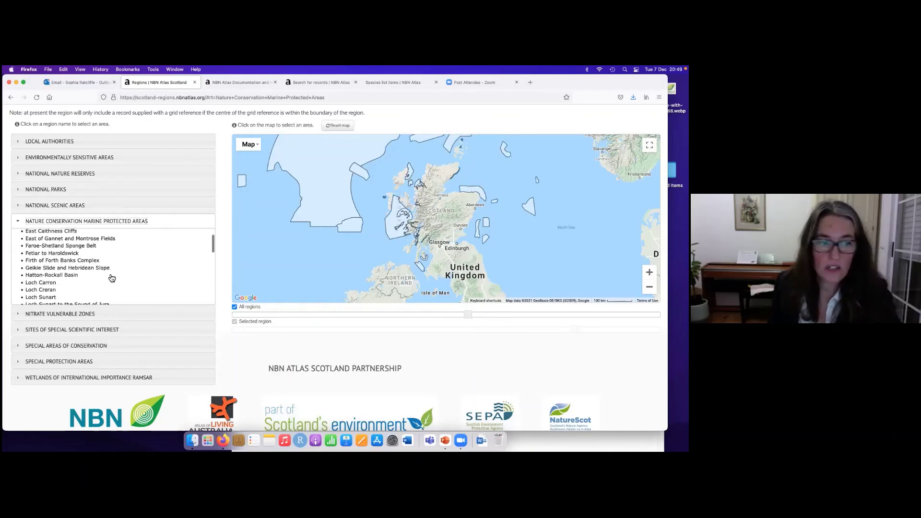
pyautogui.scroll(1, 92, 282)
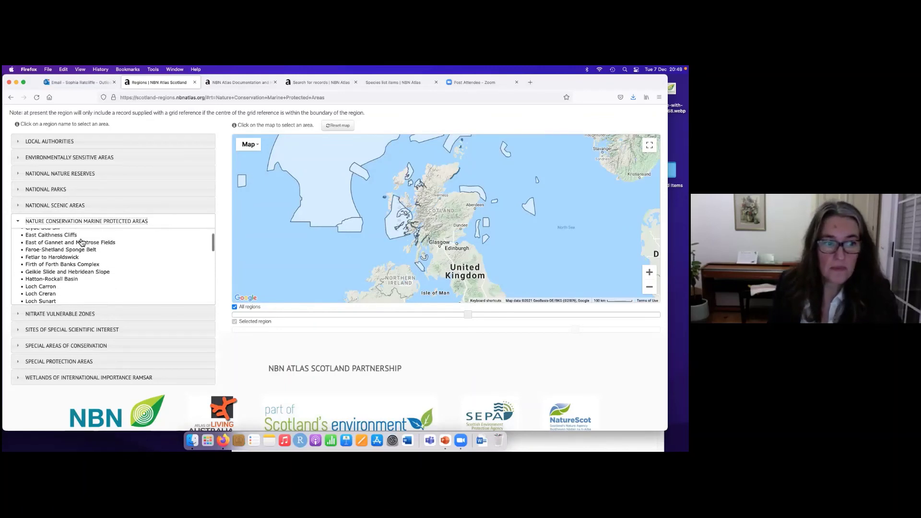
# Step: Select the West of Scotland marine protected area on the map and open its occurrence records
pyautogui.scroll(2, 323, 223)
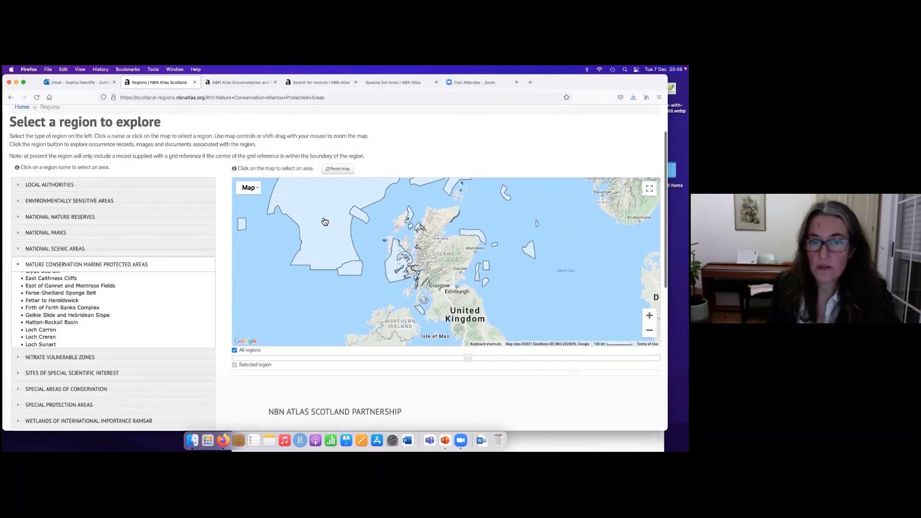
pyautogui.click(325, 221)
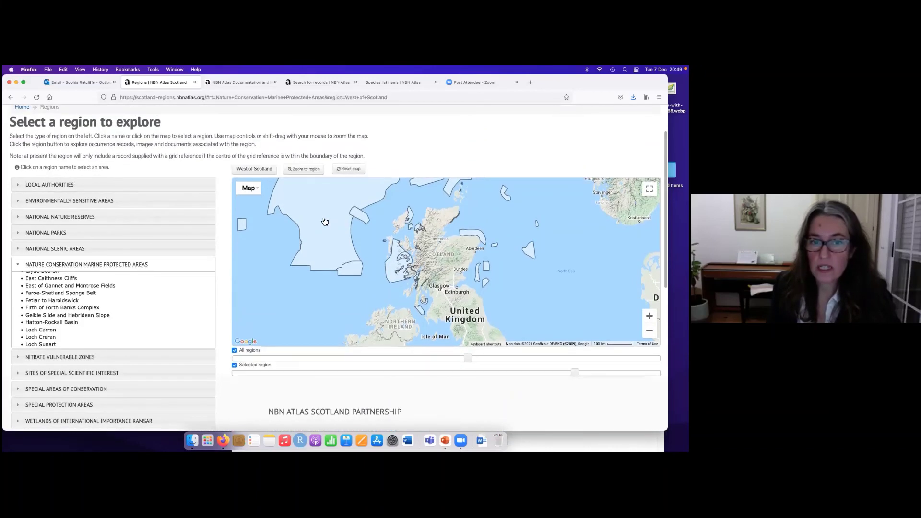
pyautogui.click(255, 169)
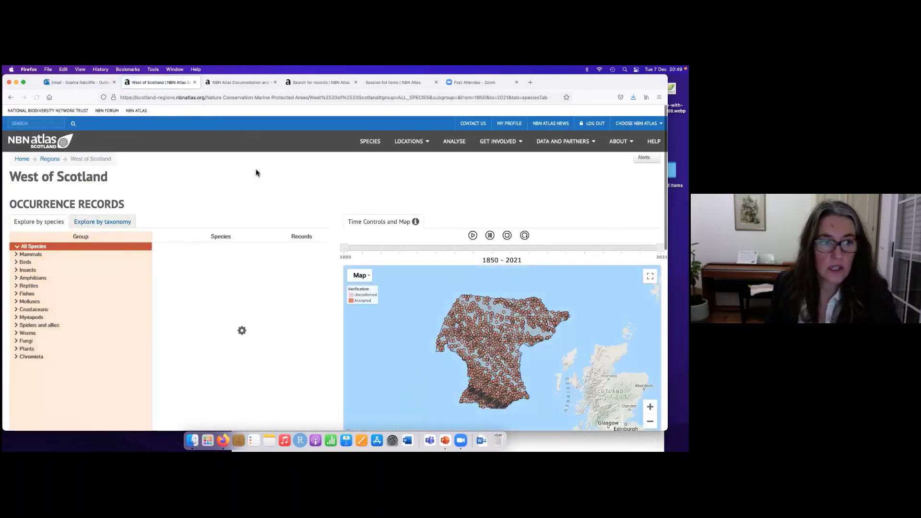
pyautogui.scroll(-2, 365, 188)
pyautogui.scroll(-2, 364, 192)
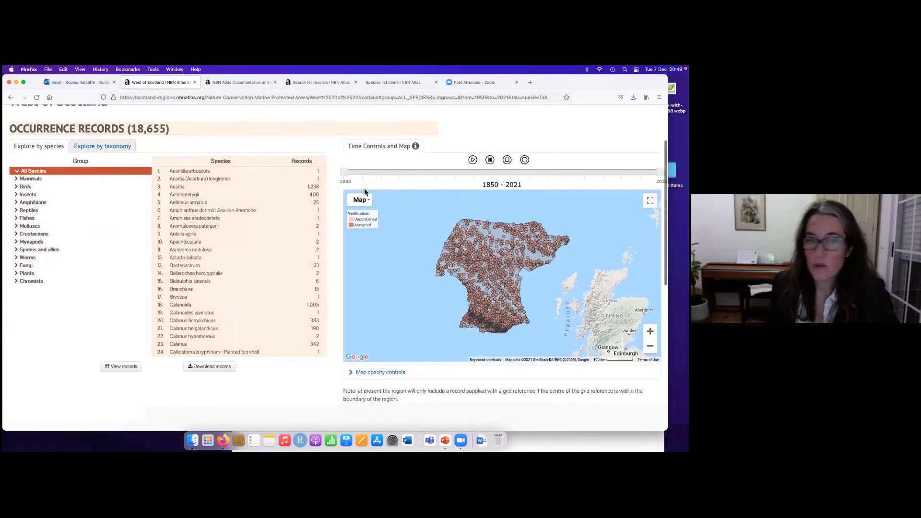
# Step: Check the mammals, birds and insects groups for West of Scotland, and narrow the records to ray-finned fishes
pyautogui.click(19, 181)
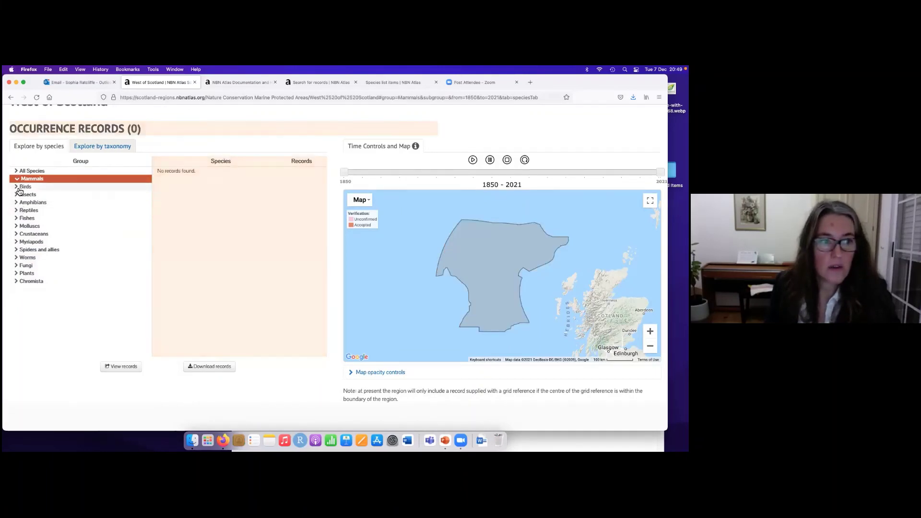
pyautogui.click(19, 188)
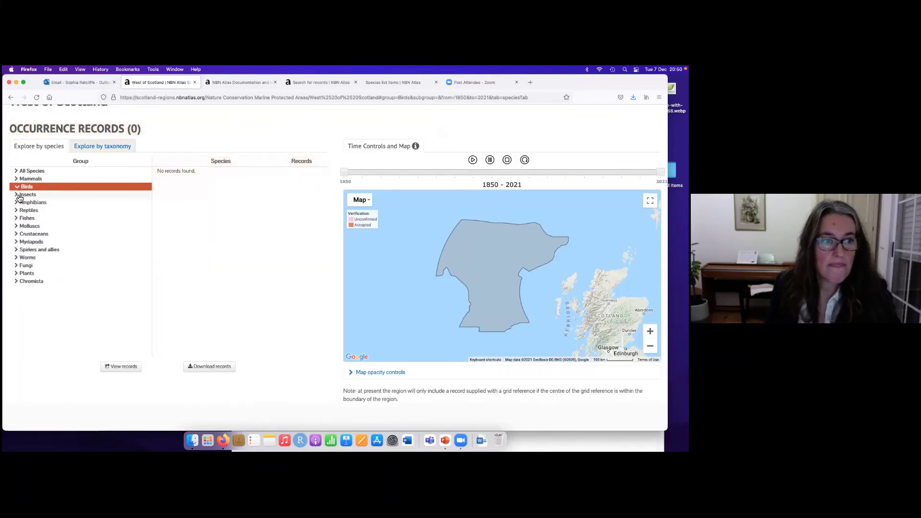
pyautogui.click(19, 196)
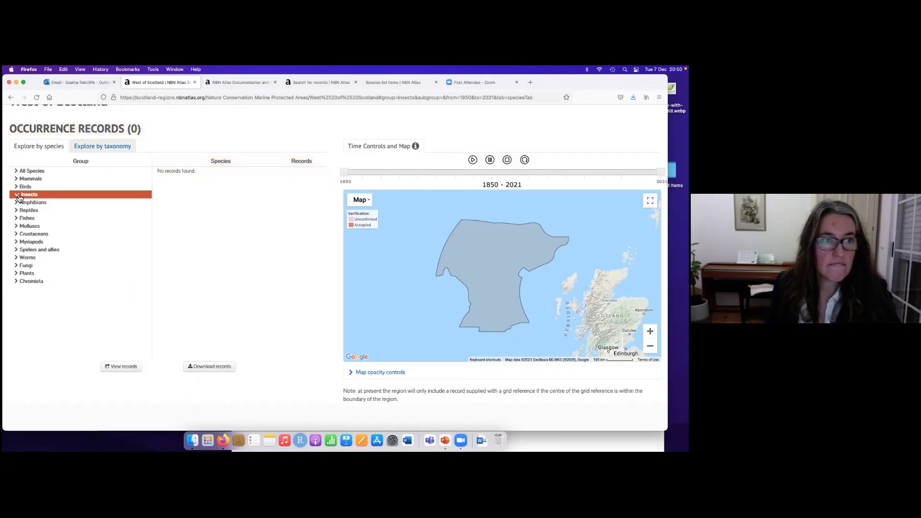
pyautogui.click(33, 171)
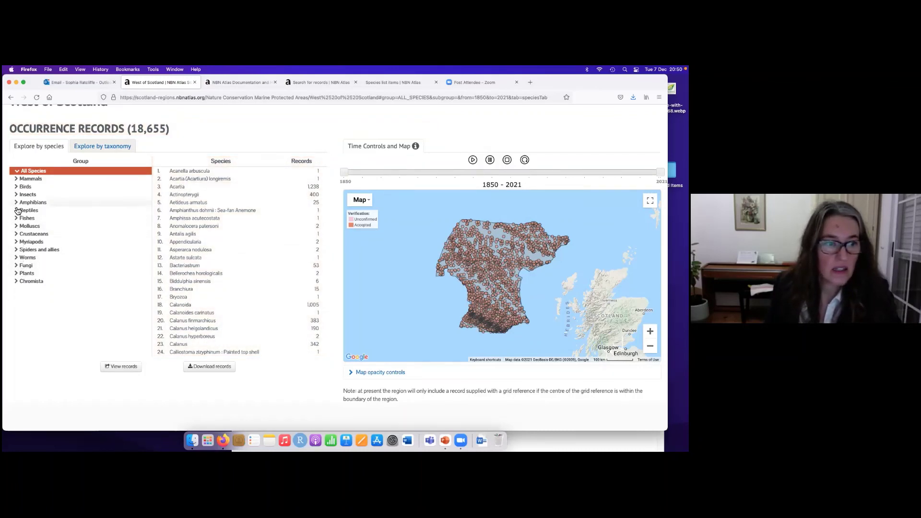
pyautogui.click(18, 218)
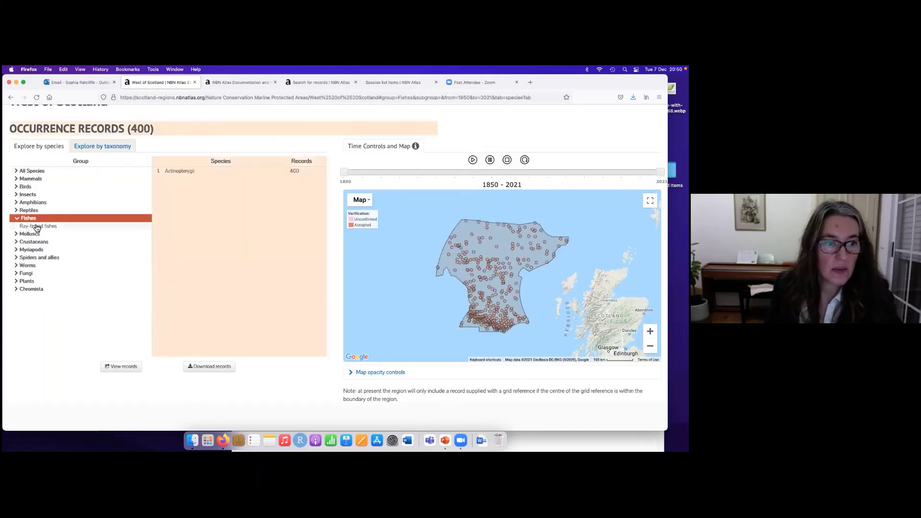
pyautogui.click(41, 229)
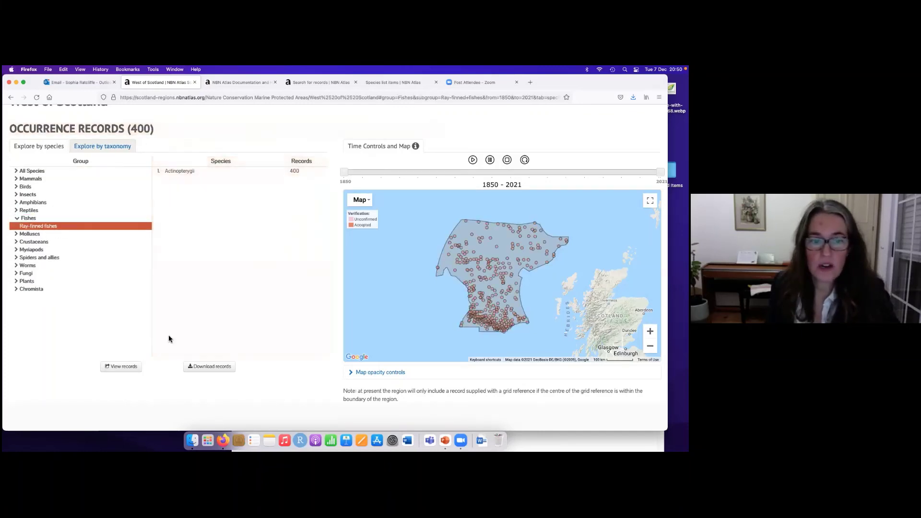
# Step: Open the explorer for addresses, postcodes or locations and block its access to the device's location
pyautogui.scroll(3, 367, 228)
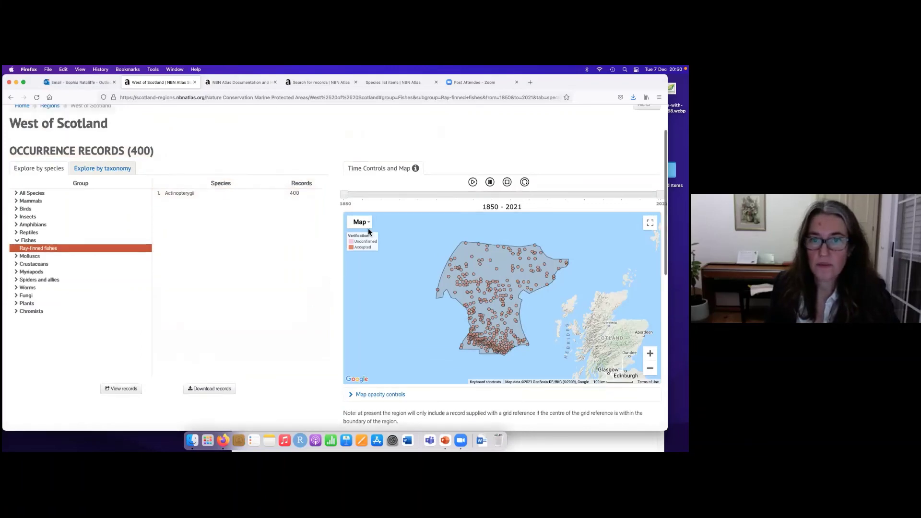
pyautogui.click(410, 143)
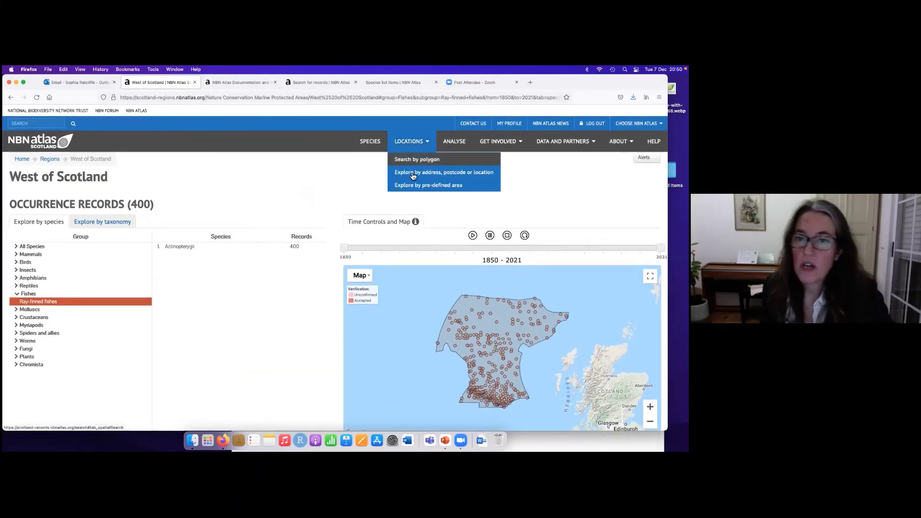
pyautogui.click(411, 172)
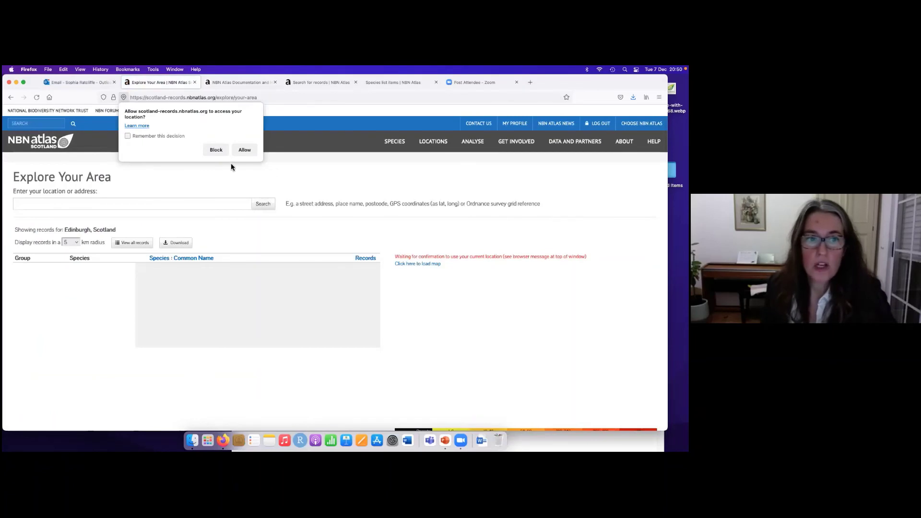
pyautogui.click(215, 150)
# Step: Search Explore Your Area for records around the grid reference NT36
pyautogui.click(162, 206)
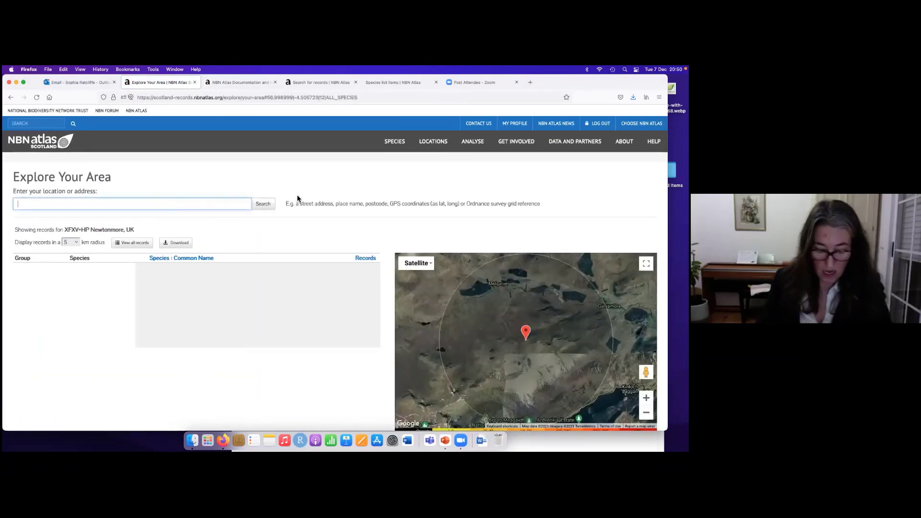
pyautogui.write('NT')
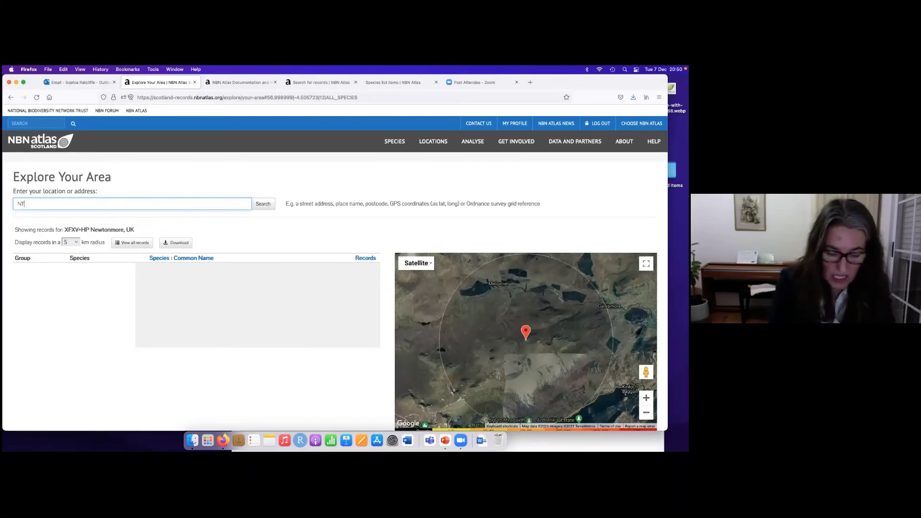
pyautogui.write('36')
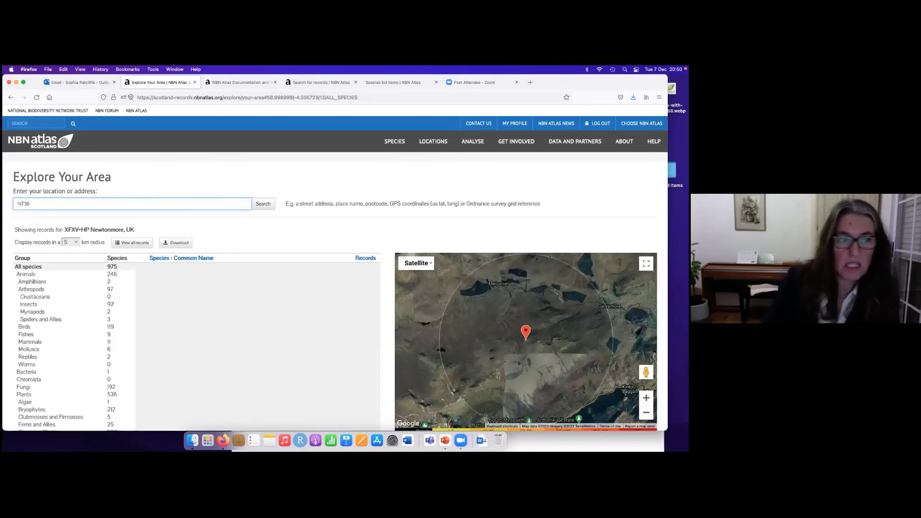
pyautogui.click(269, 209)
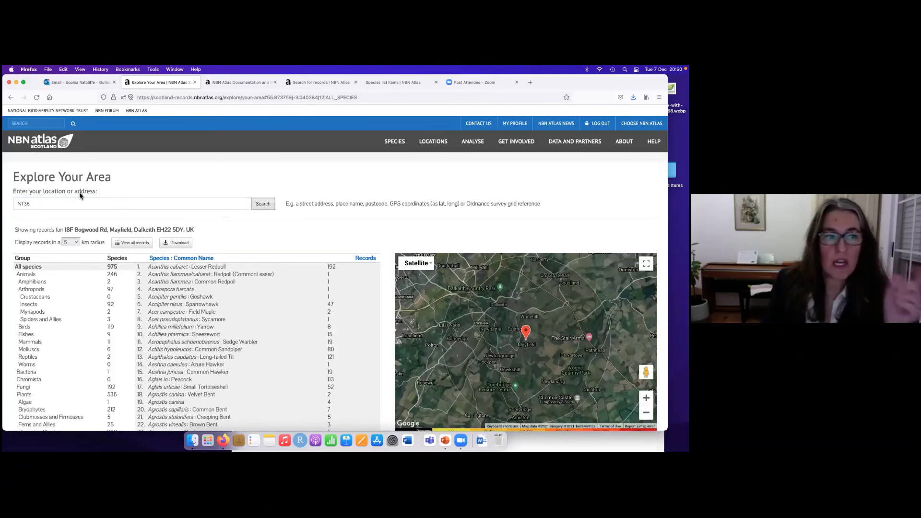
# Step: Search for records around Dunkeld instead and set the display radius to 2 km
pyautogui.moveTo(28, 206); pyautogui.dragTo(19, 206)
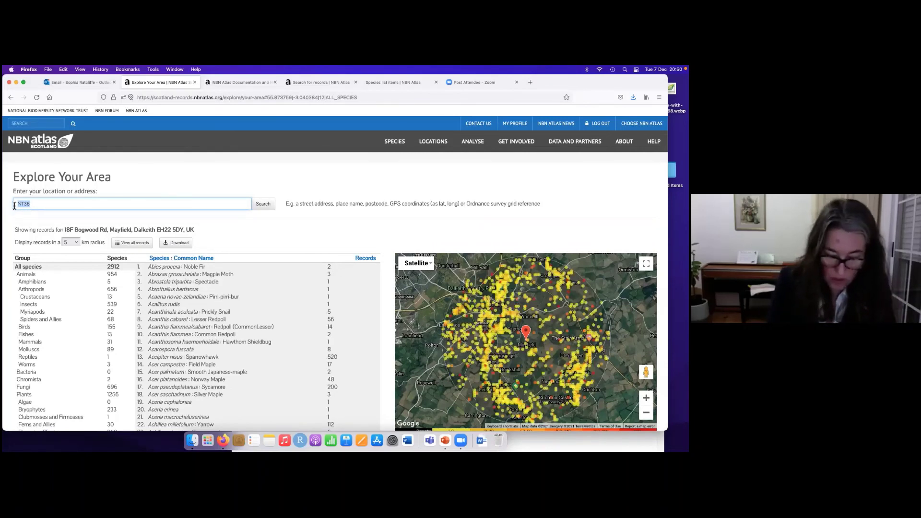
pyautogui.write('Dumkeld')
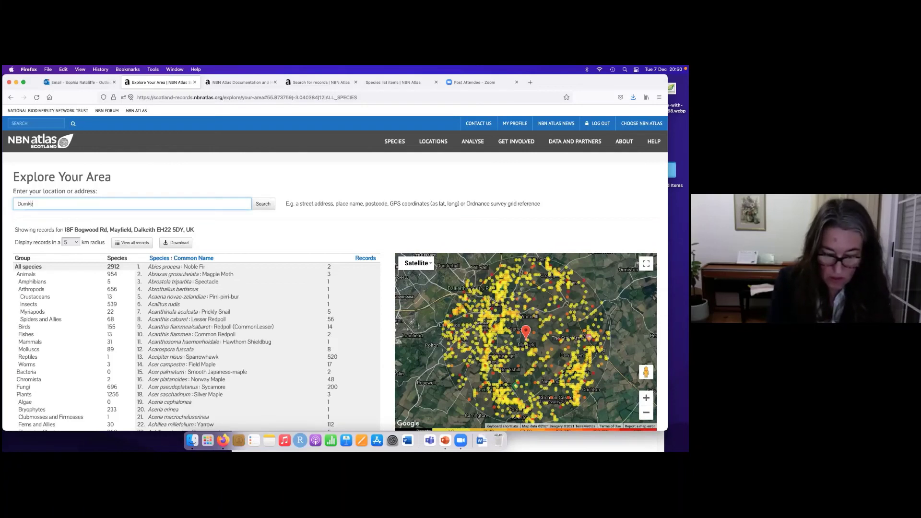
pyautogui.click(266, 209)
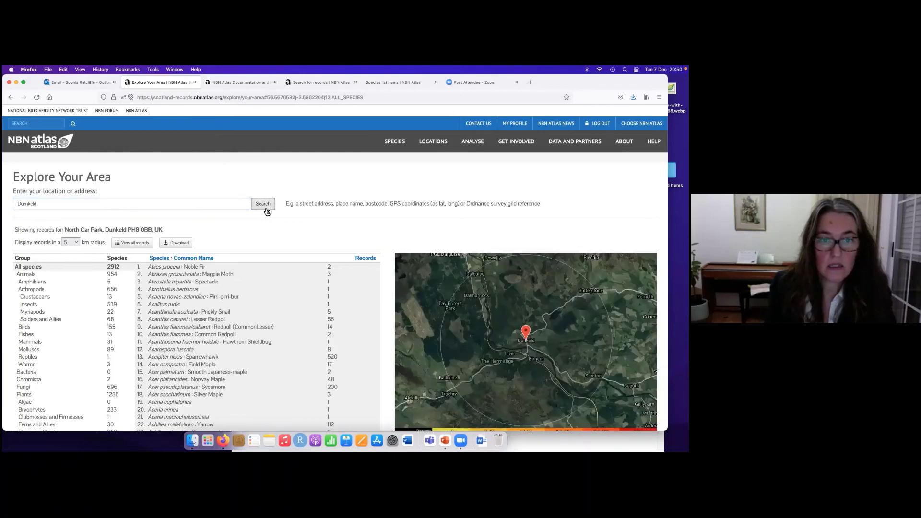
pyautogui.scroll(-3, 307, 219)
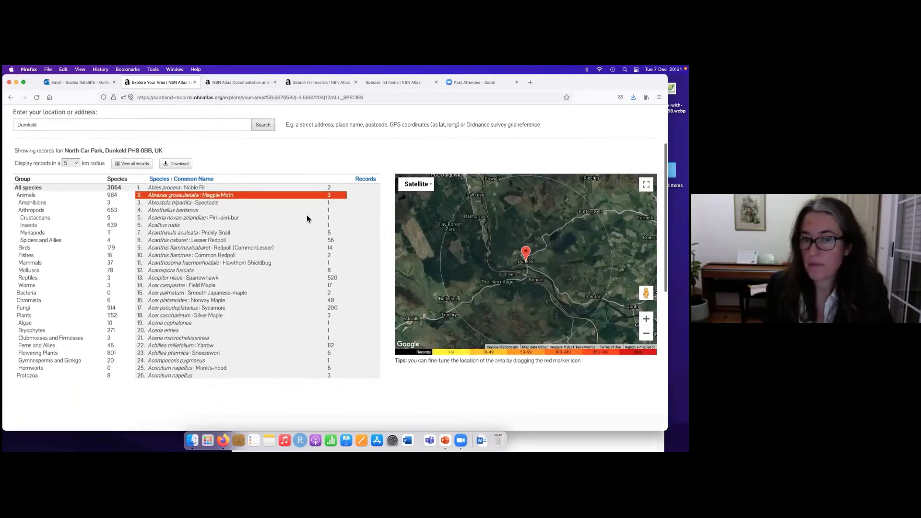
pyautogui.click(76, 164)
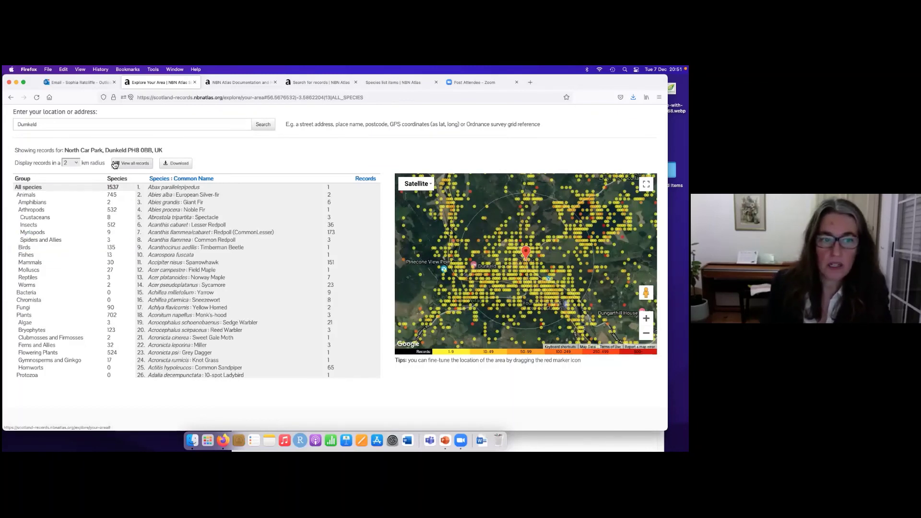
# Step: Narrow the Dunkeld species list to insects and view the selected occurrence records
pyautogui.click(35, 225)
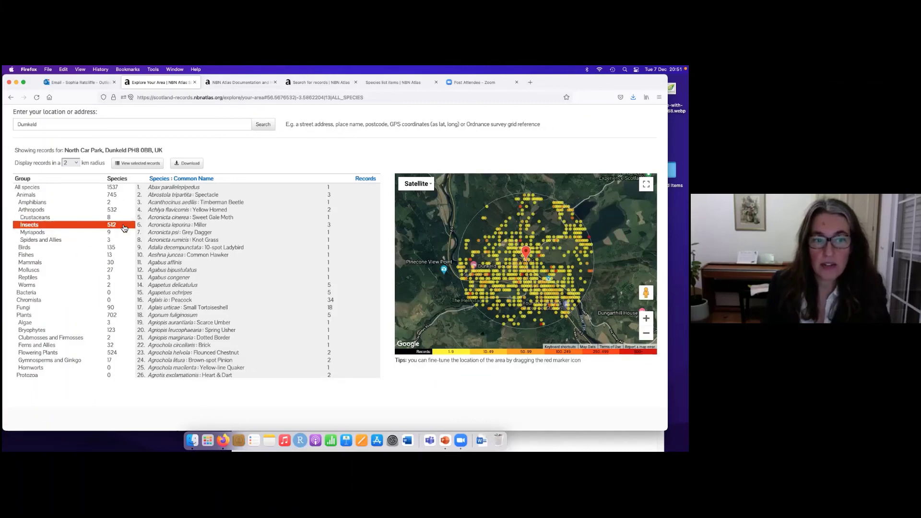
pyautogui.click(31, 233)
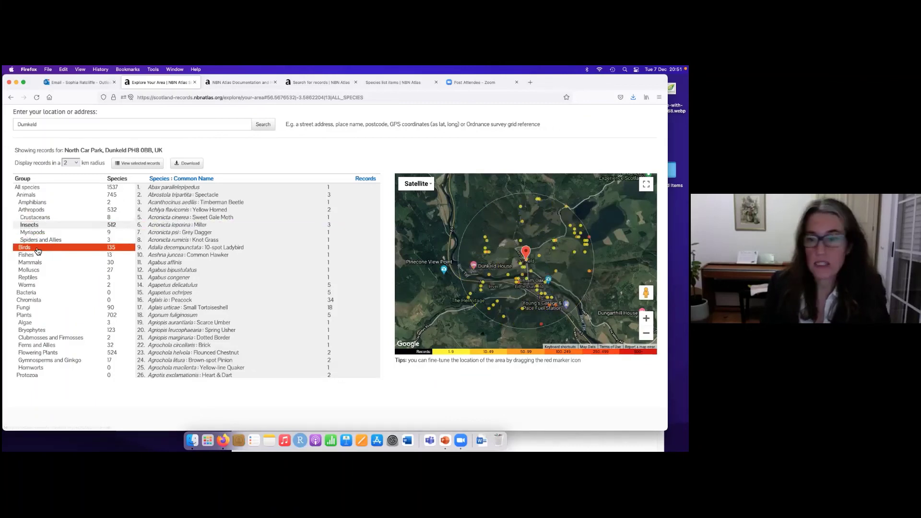
pyautogui.click(137, 166)
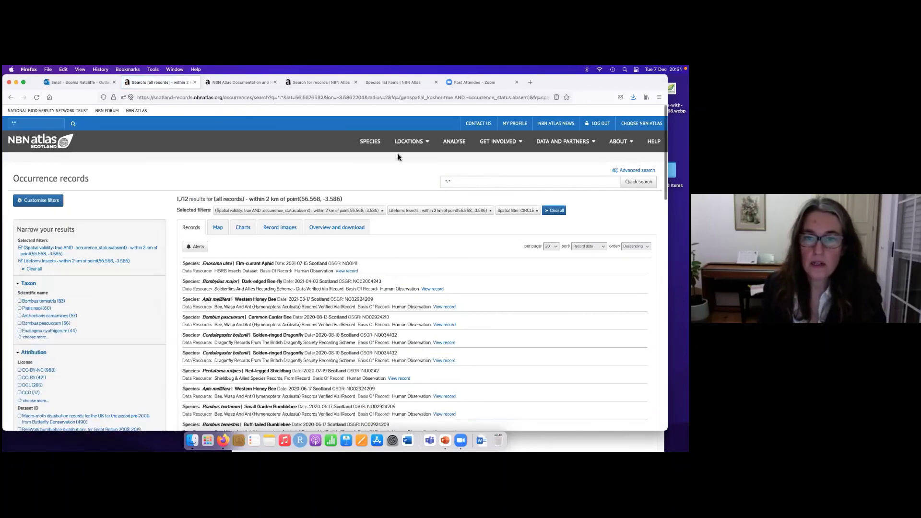
# Step: Open the Advanced Search page for NBN Atlas Scotland in a new browser tab and switch to it
pyautogui.click(408, 143)
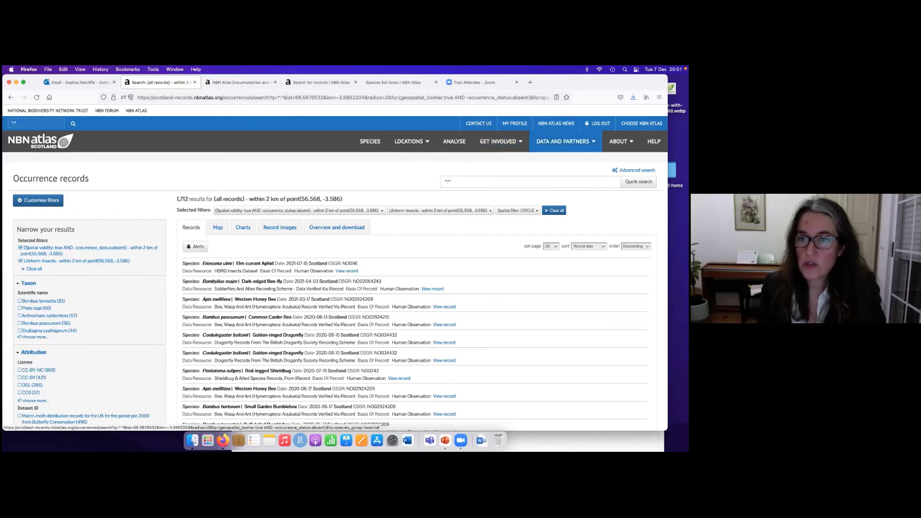
pyautogui.click(565, 142)
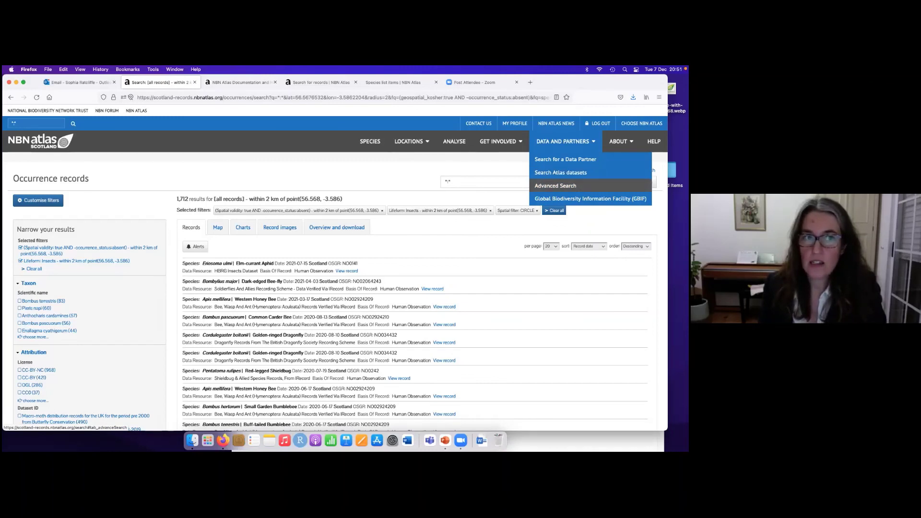
pyautogui.rightClick(555, 185)
pyautogui.click(575, 189)
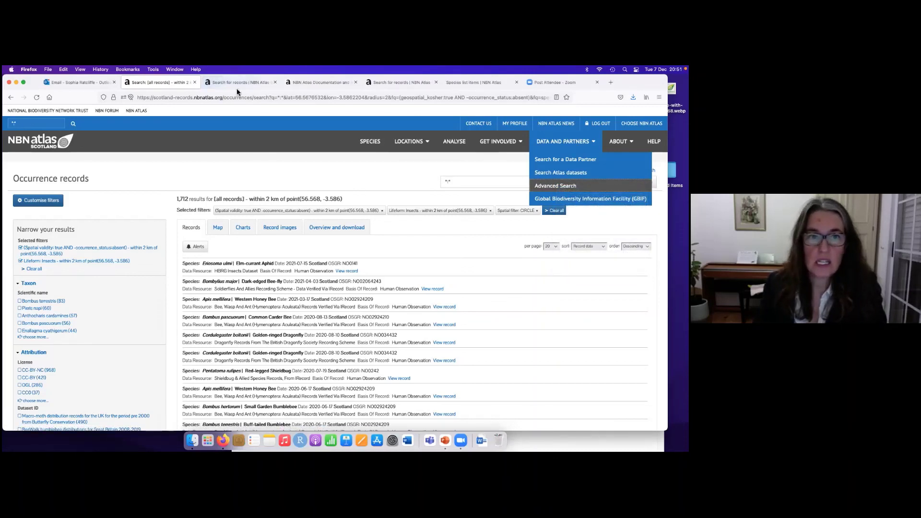
pyautogui.click(233, 85)
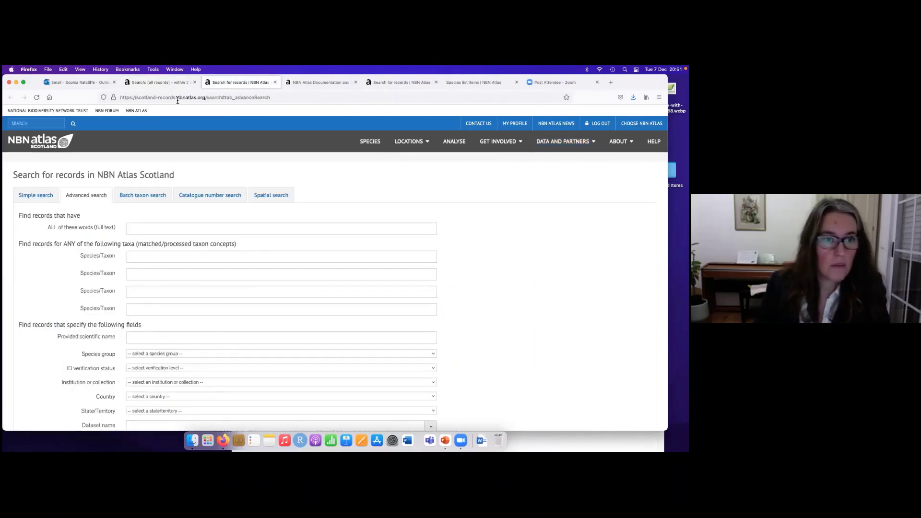
# Step: Load the main NBN Atlas version of the advanced search by removing "scotland-" from the page address
pyautogui.moveTo(158, 98); pyautogui.dragTo(136, 100)
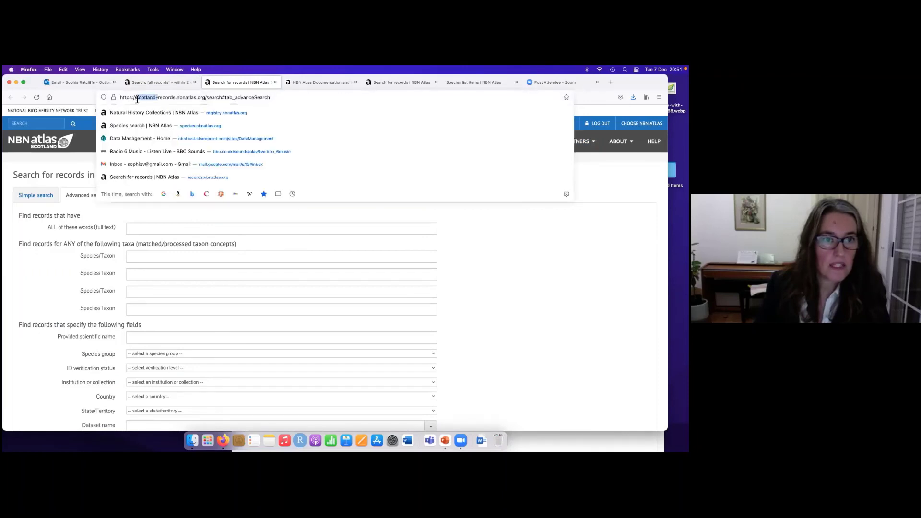
pyautogui.press('BackSpace')
pyautogui.press('Return')
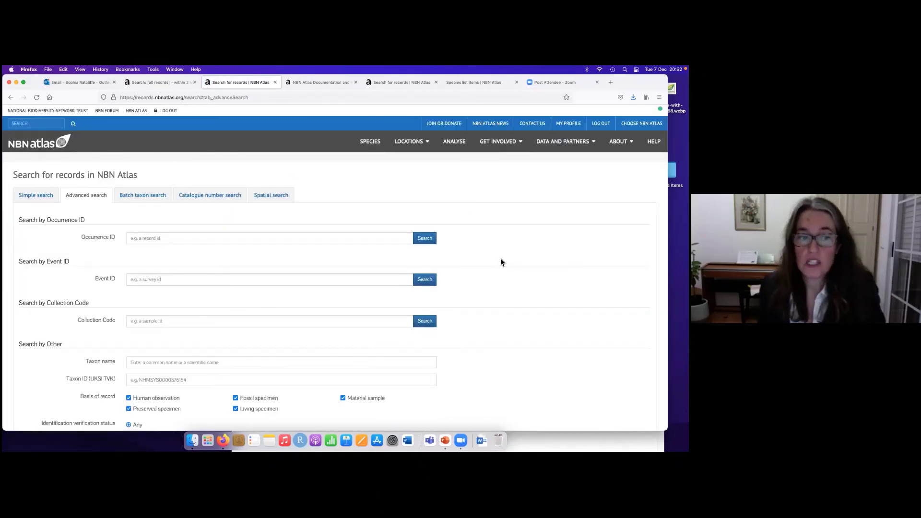
# Step: Look through the advanced search fields for occurrence ID, event ID, collection code, taxon name and taxon ID
pyautogui.scroll(-1, 482, 264)
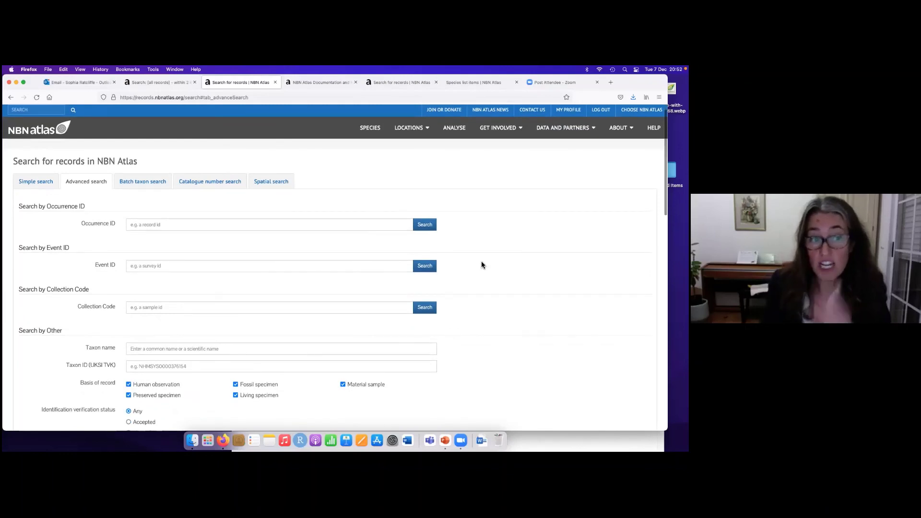
pyautogui.scroll(-1, 482, 265)
pyautogui.scroll(-2, 483, 264)
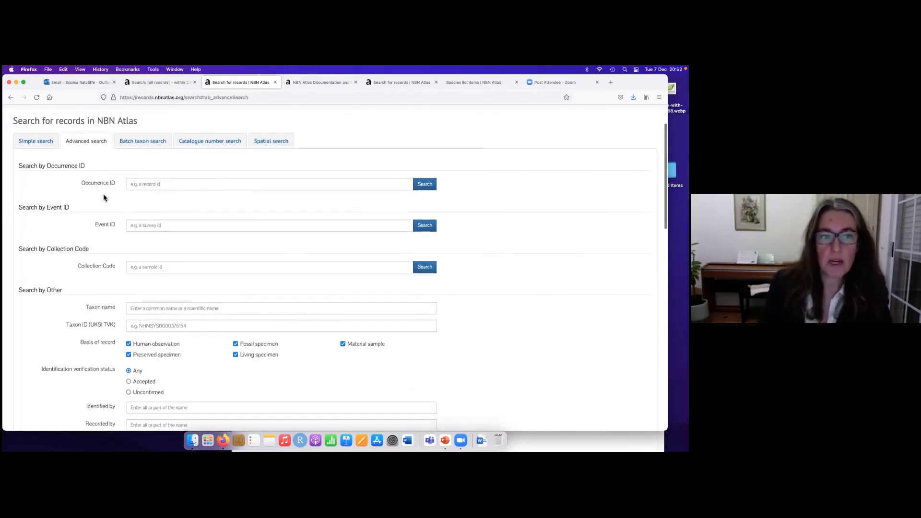
pyautogui.click(148, 187)
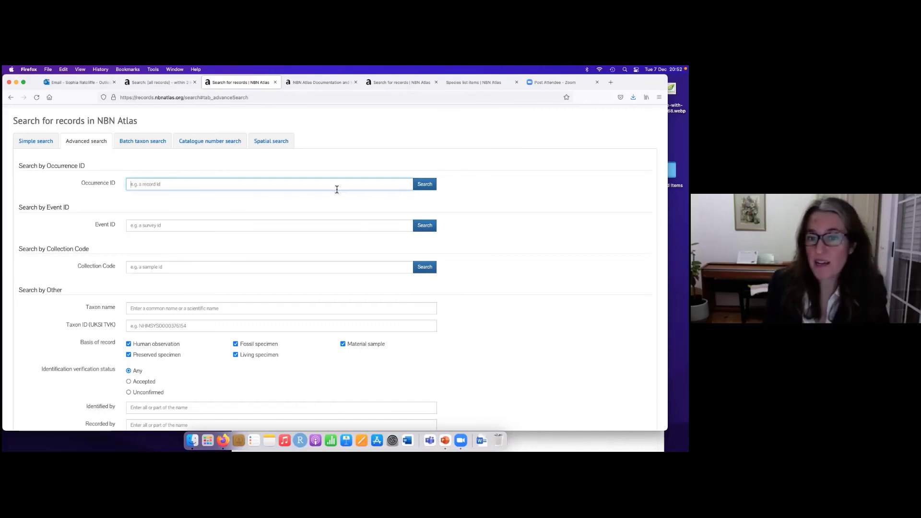
pyautogui.scroll(-1, 298, 204)
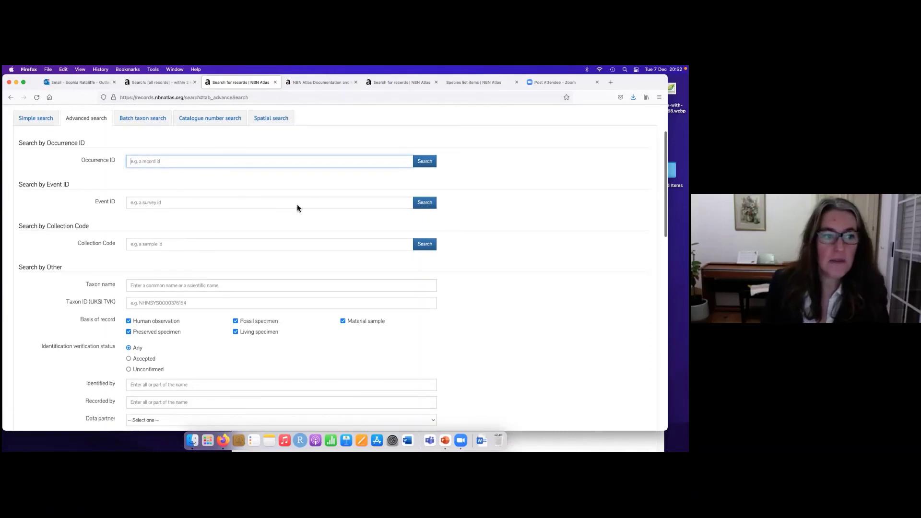
pyautogui.click(187, 205)
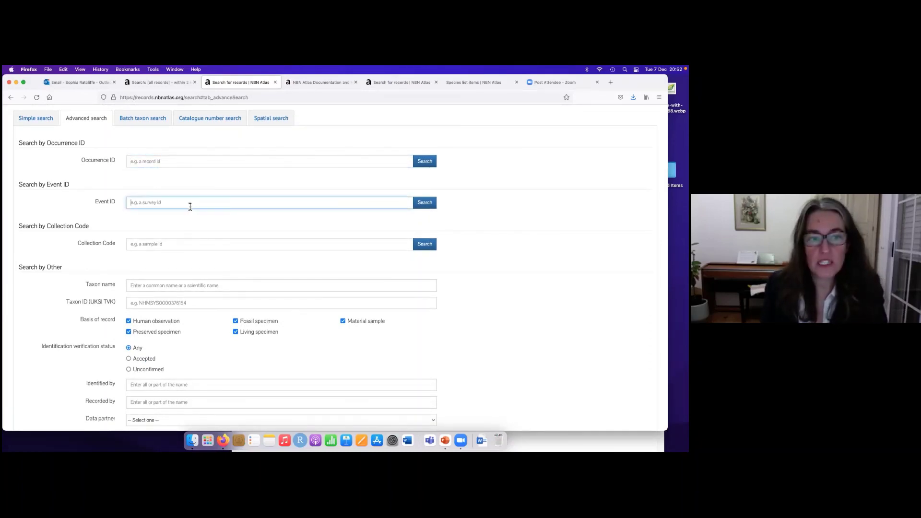
pyautogui.scroll(-1, 190, 207)
pyautogui.click(175, 221)
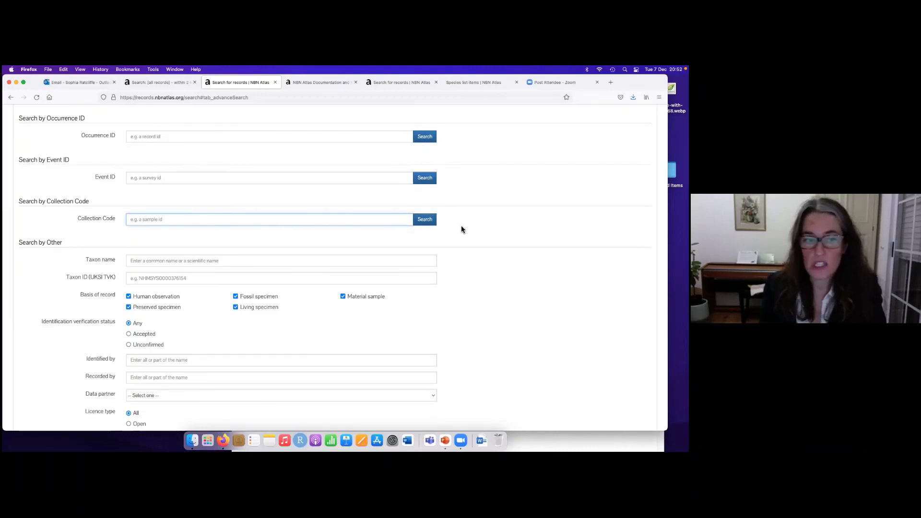
pyautogui.scroll(-4, 461, 229)
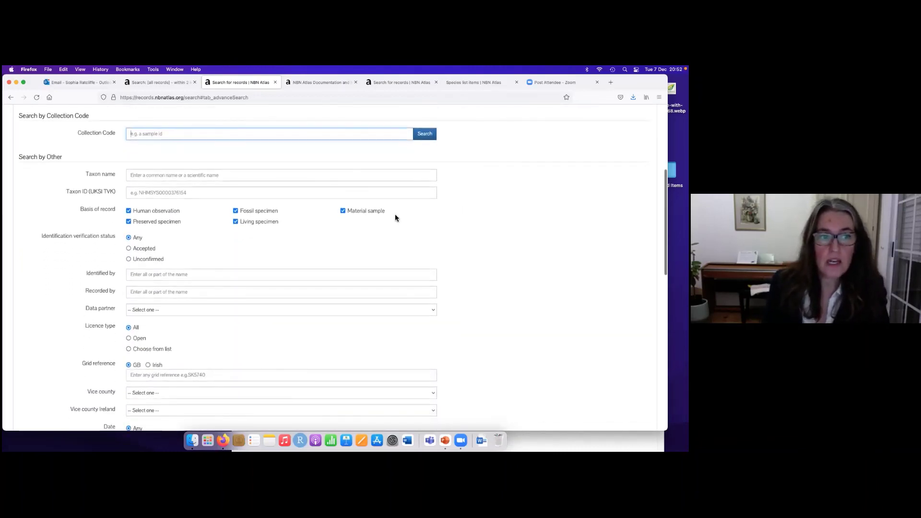
pyautogui.click(162, 176)
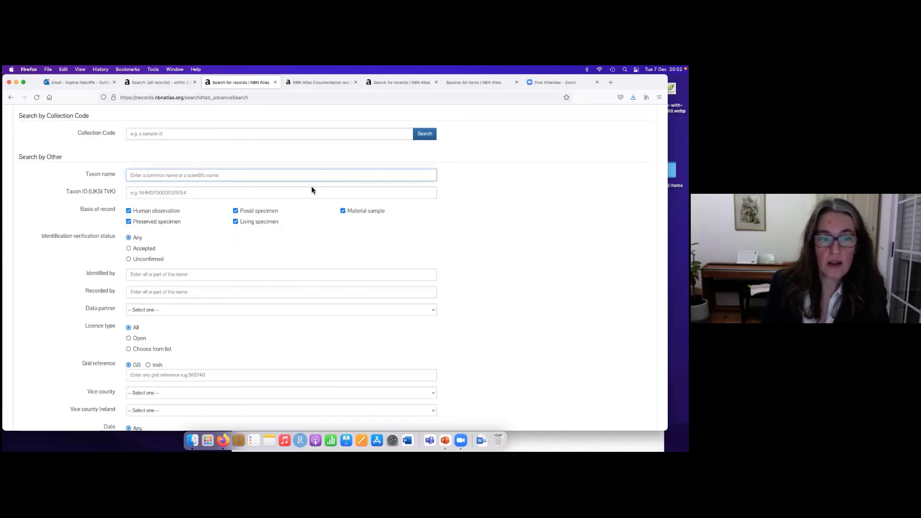
pyautogui.scroll(-1, 306, 234)
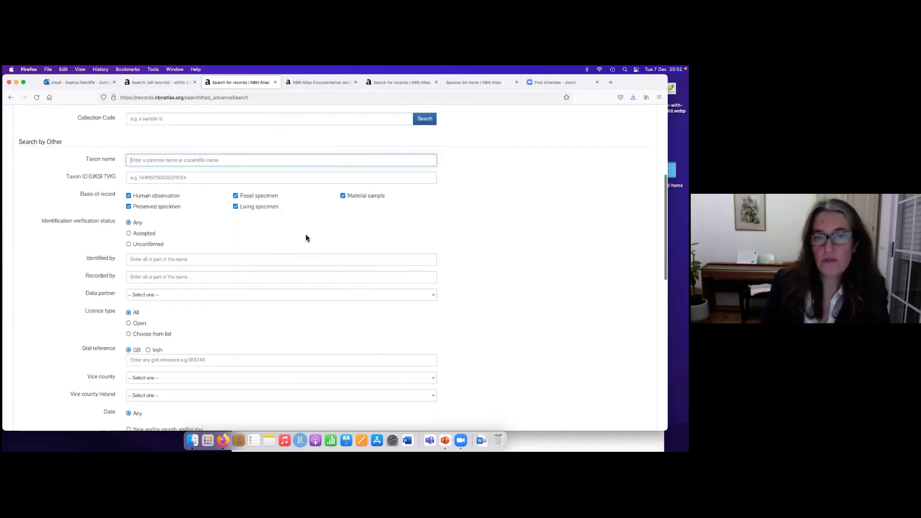
pyautogui.click(195, 179)
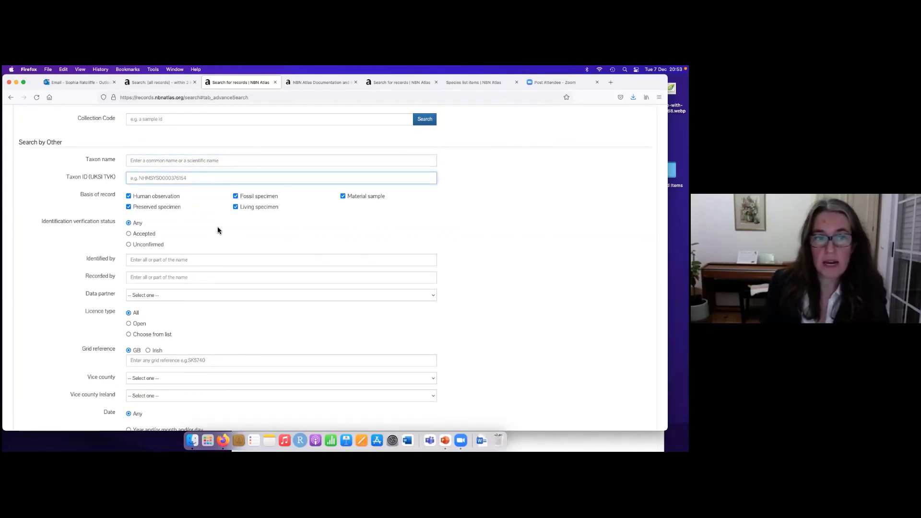
# Step: Limit the basis of record to preserved specimens and set the identification verification status to Unconfirmed
pyautogui.click(128, 196)
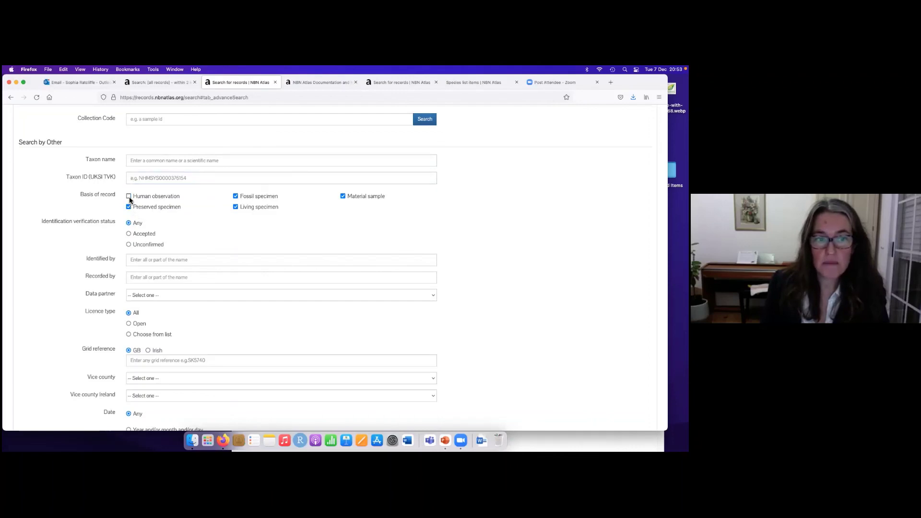
pyautogui.click(236, 197)
pyautogui.click(235, 208)
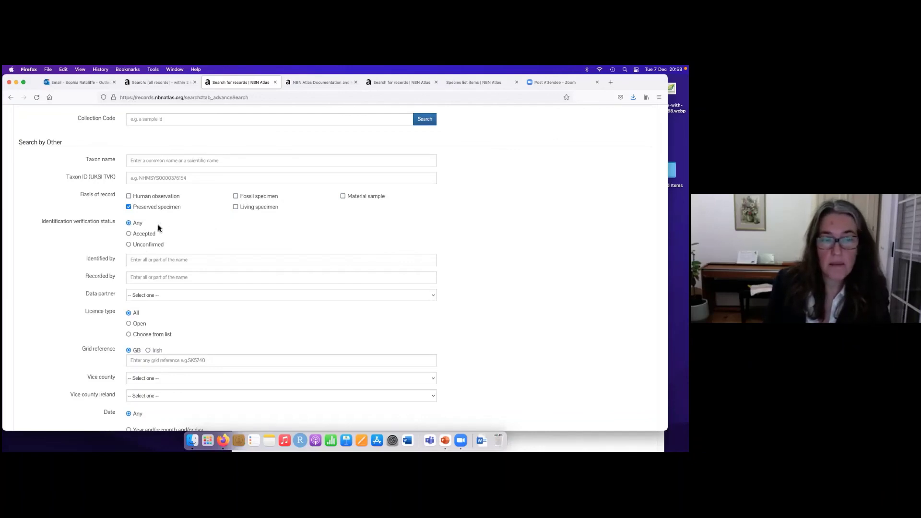
pyautogui.click(128, 245)
pyautogui.scroll(-2, 225, 234)
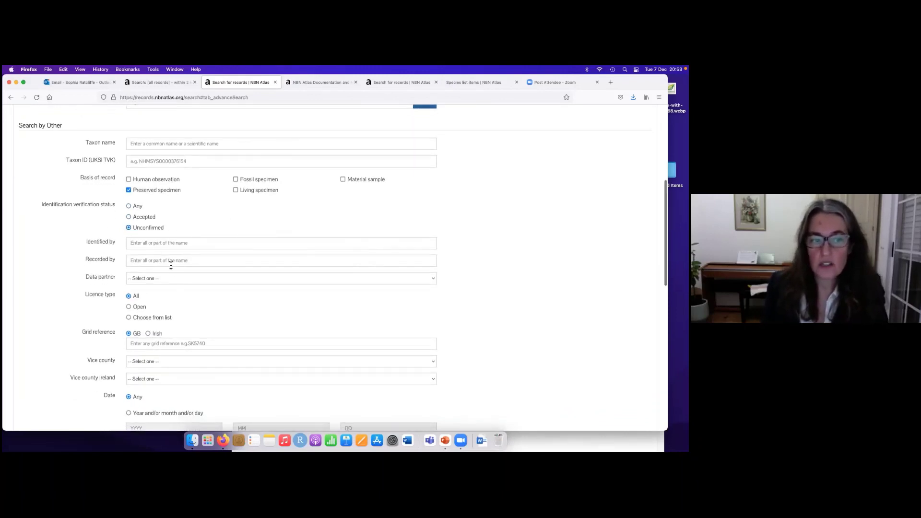
pyautogui.scroll(-1, 164, 244)
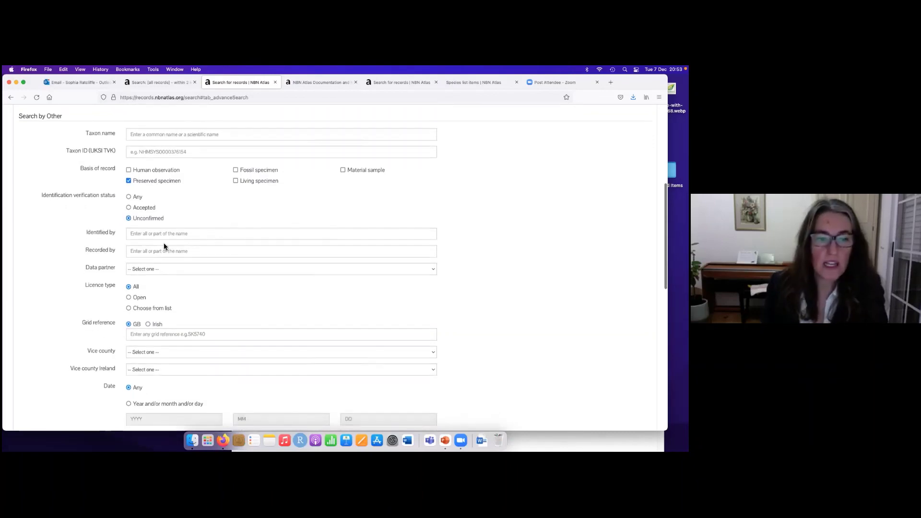
# Step: Try Balfour-Browne Club as the data partner and reset the data partner selection
pyautogui.scroll(-2, 164, 246)
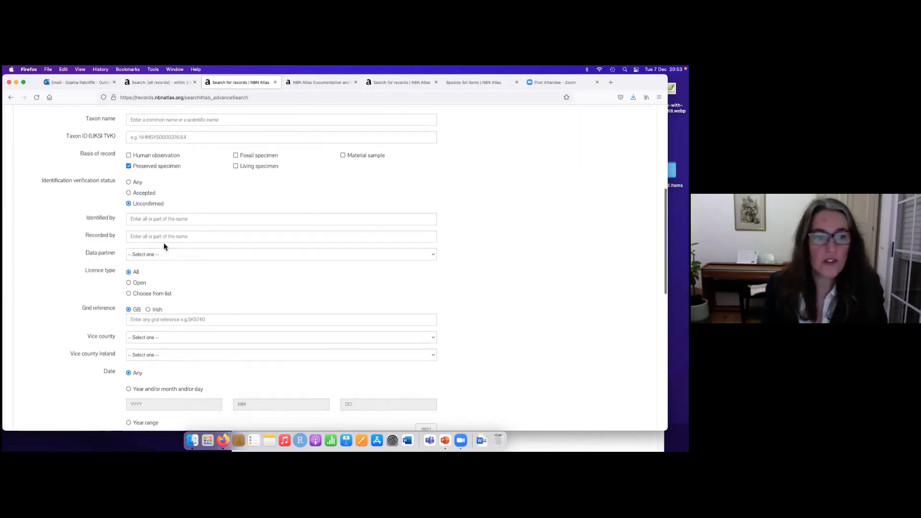
pyautogui.click(180, 250)
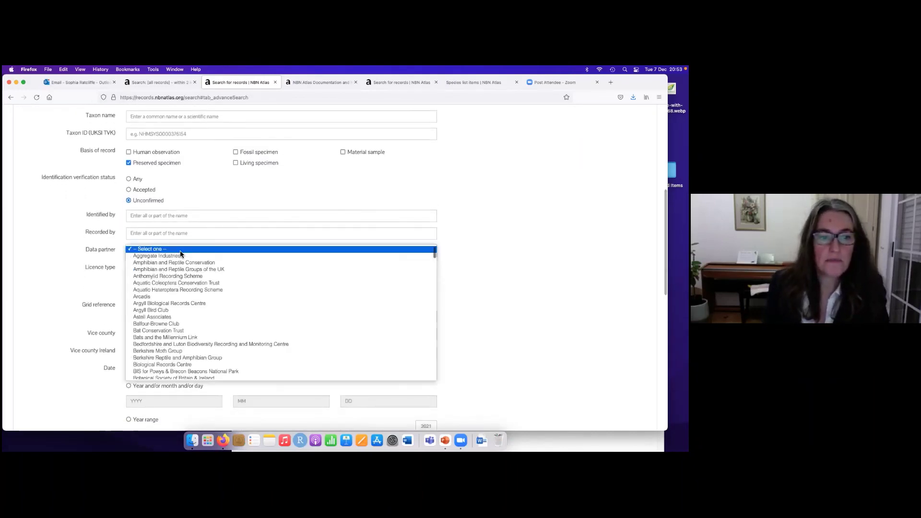
pyautogui.click(212, 324)
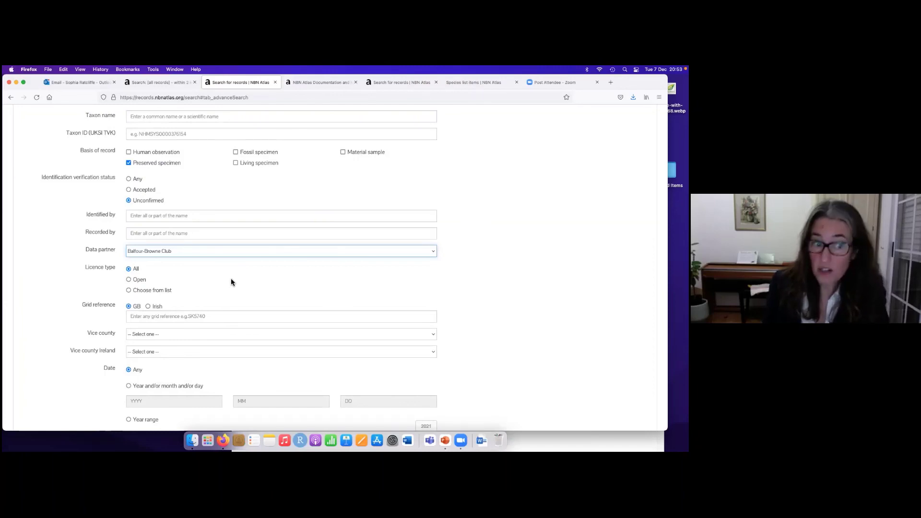
pyautogui.scroll(-1, 231, 281)
pyautogui.click(159, 240)
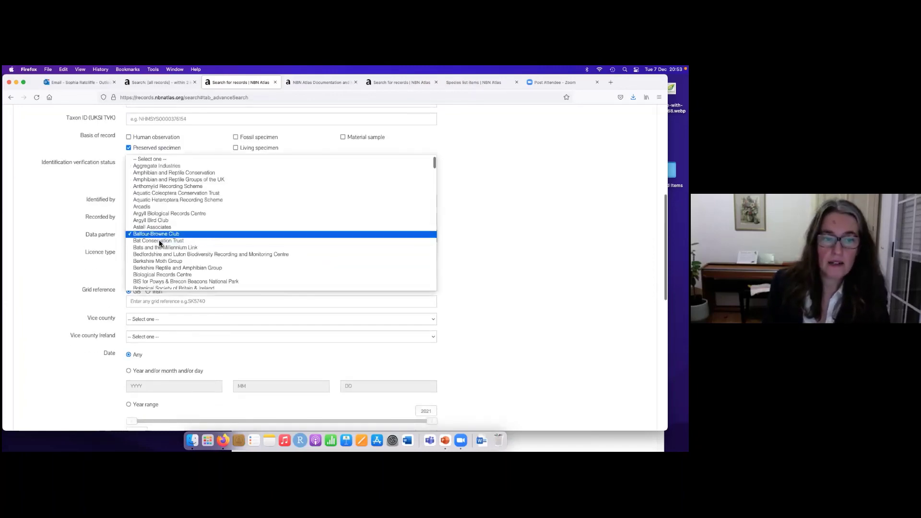
pyautogui.click(150, 158)
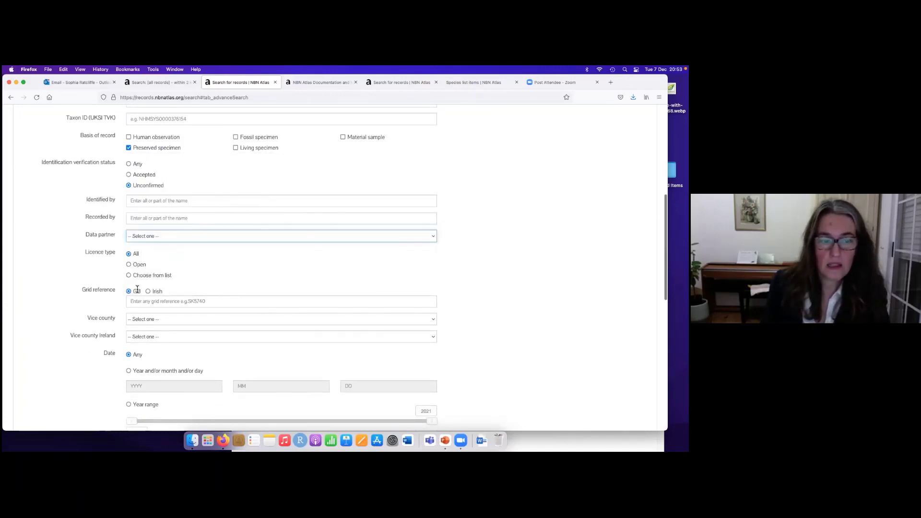
# Step: Look through the grid reference field and the vice county options without selecting a county
pyautogui.scroll(-2, 200, 300)
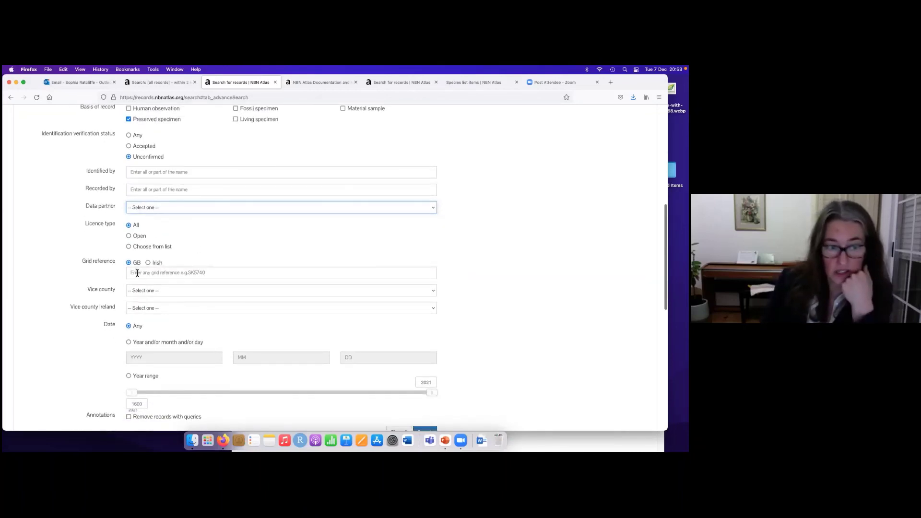
pyautogui.click(183, 274)
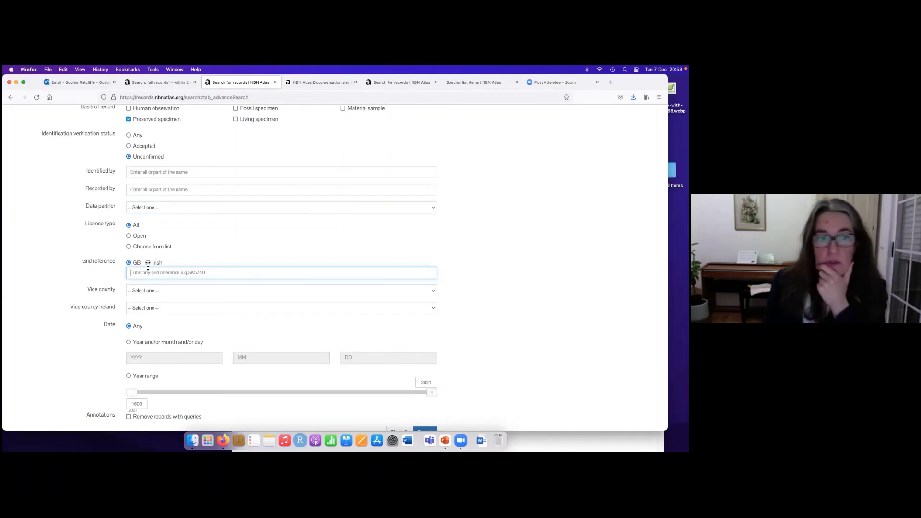
pyautogui.click(176, 291)
pyautogui.scroll(-1, 189, 363)
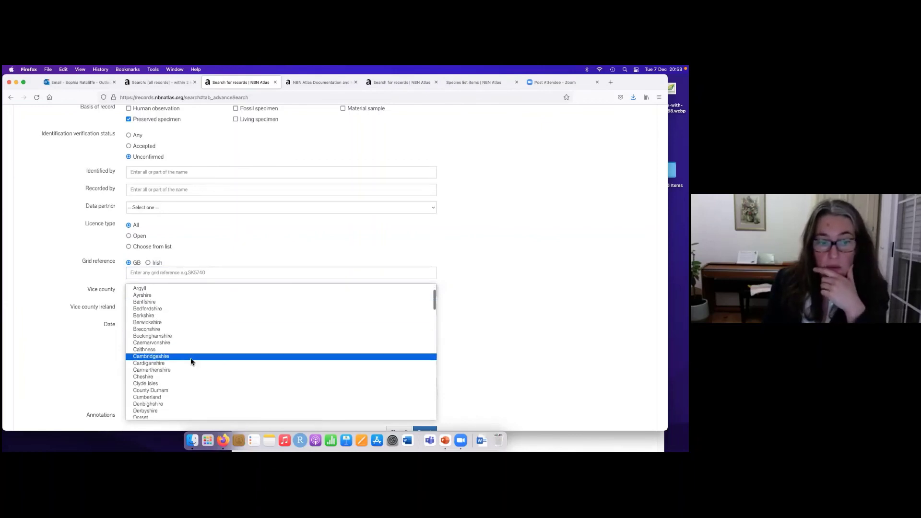
pyautogui.scroll(-1, 84, 357)
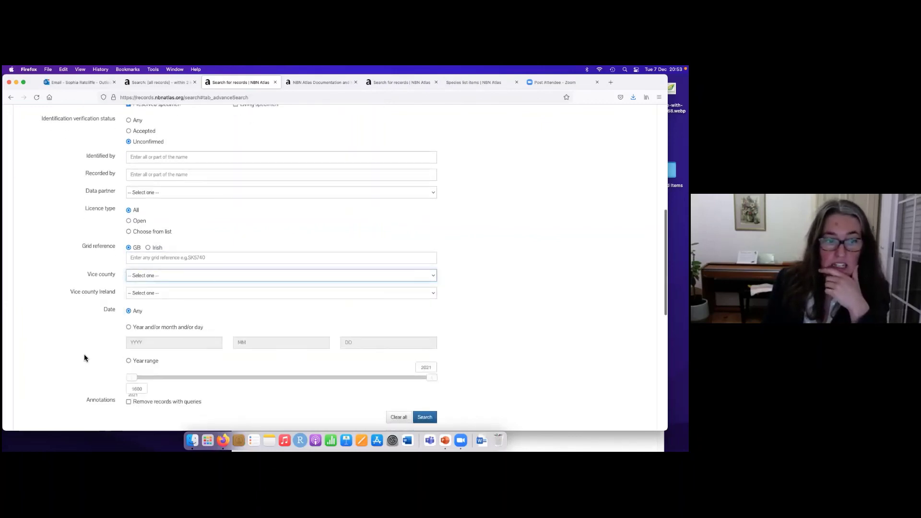
pyautogui.click(163, 276)
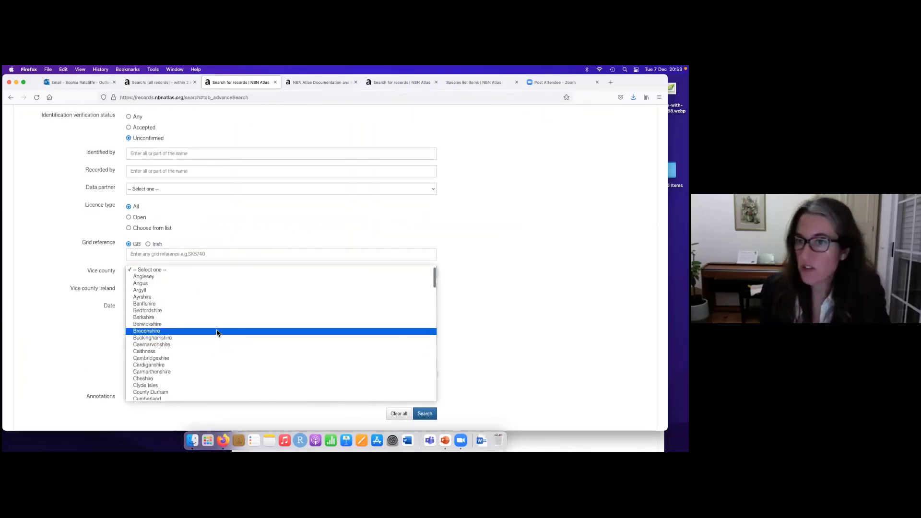
pyautogui.click(112, 310)
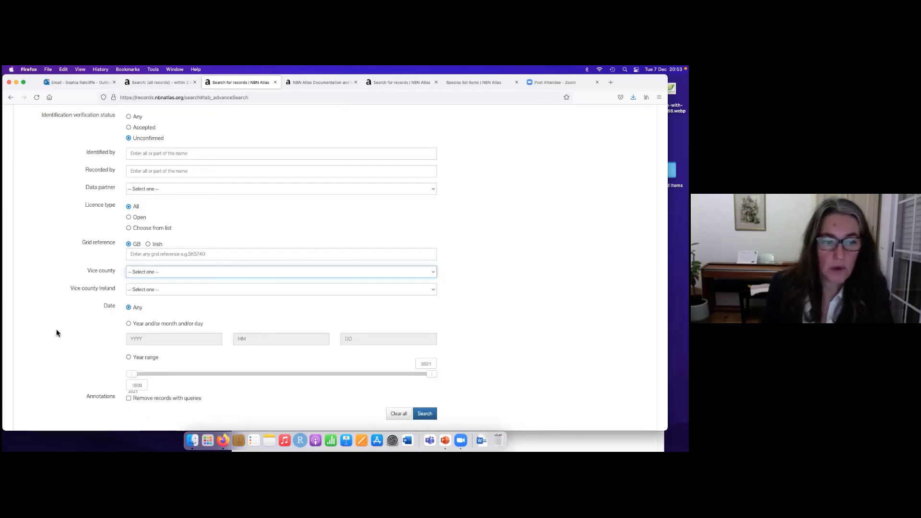
# Step: Switch the date filter to year and/or month and/or day and go through its three entry fields
pyautogui.scroll(-2, 56, 329)
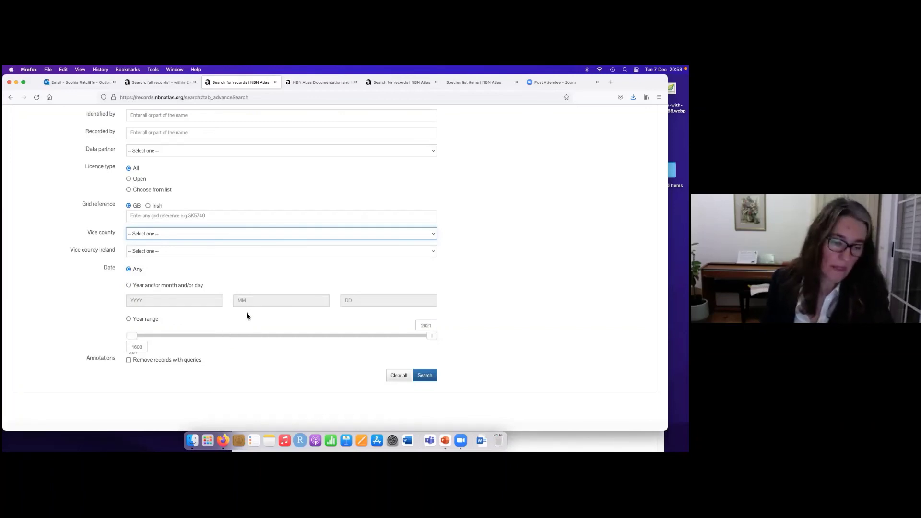
pyautogui.scroll(-1, 246, 313)
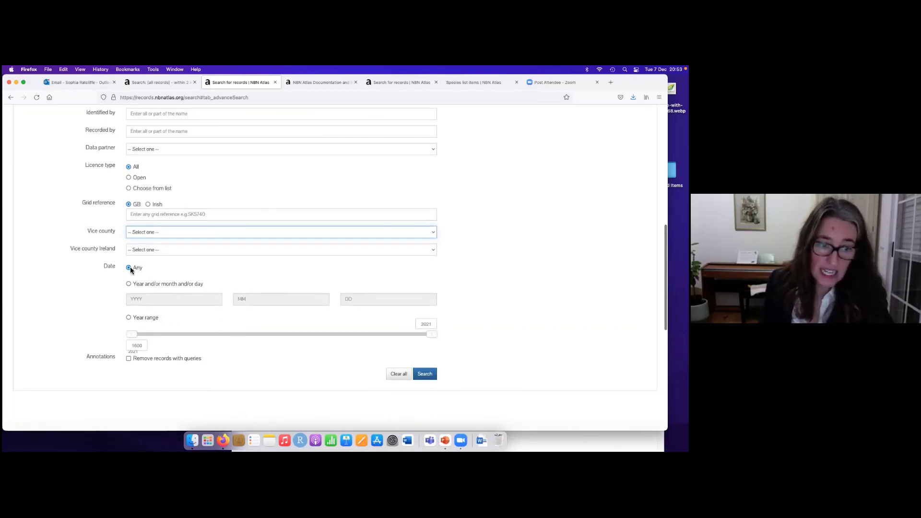
pyautogui.click(129, 284)
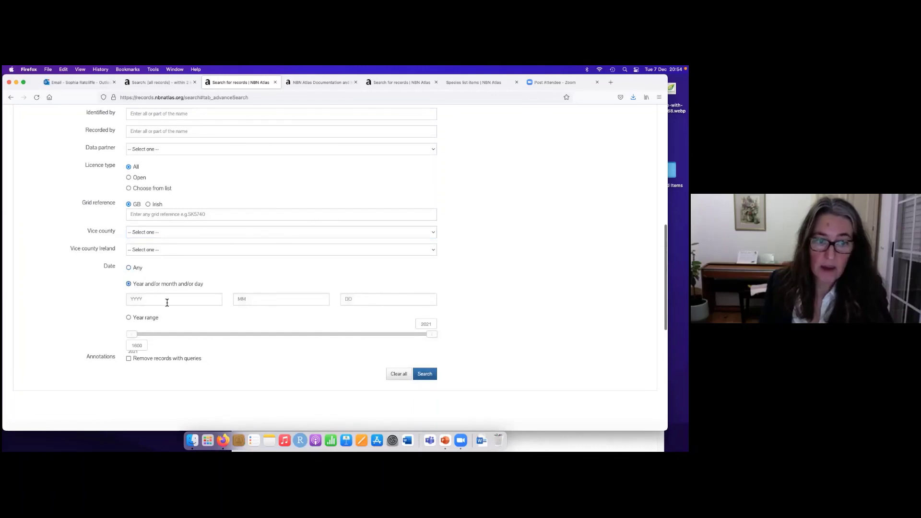
pyautogui.click(167, 301)
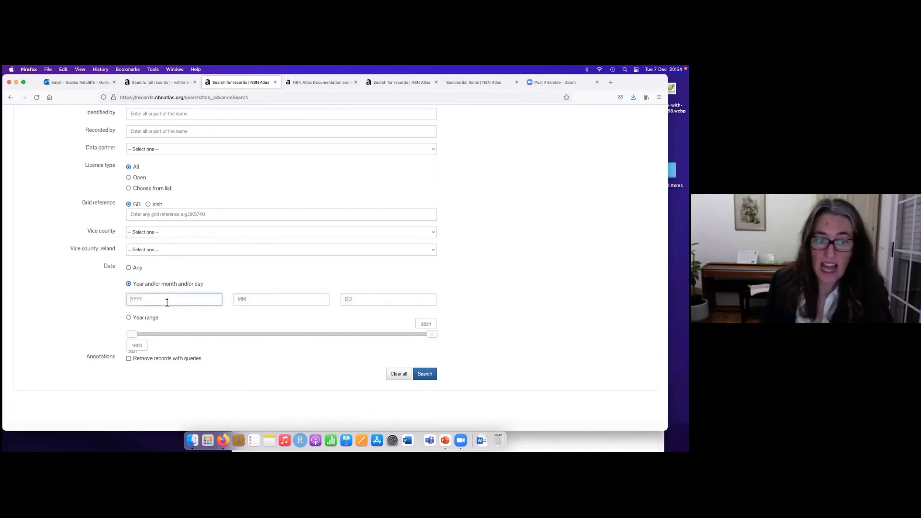
pyautogui.click(271, 300)
pyautogui.click(382, 301)
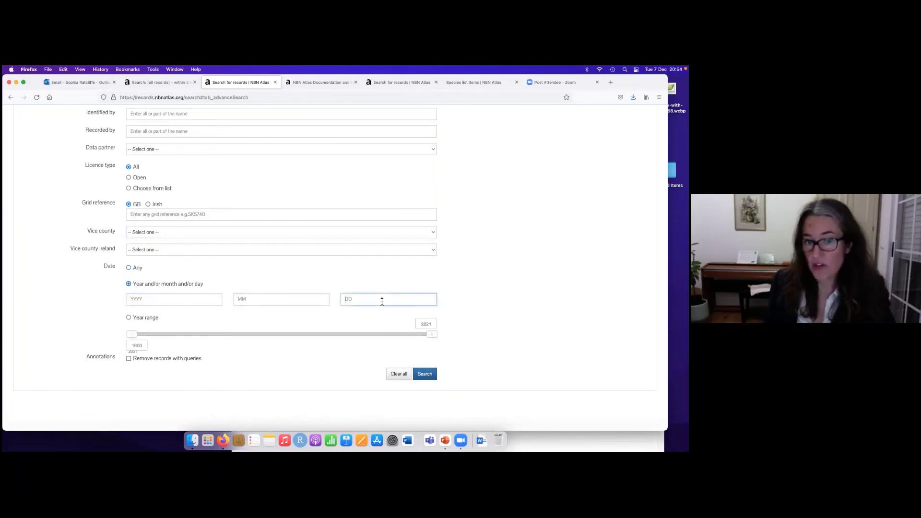
# Step: Restrict the date filter to a year range from 1936 to 2020
pyautogui.click(129, 319)
pyautogui.moveTo(134, 335); pyautogui.dragTo(331, 340)
pyautogui.moveTo(433, 334)
pyautogui.mouseDown()
pyautogui.moveTo(396, 337)
pyautogui.moveTo(437, 341)
pyautogui.mouseUp()
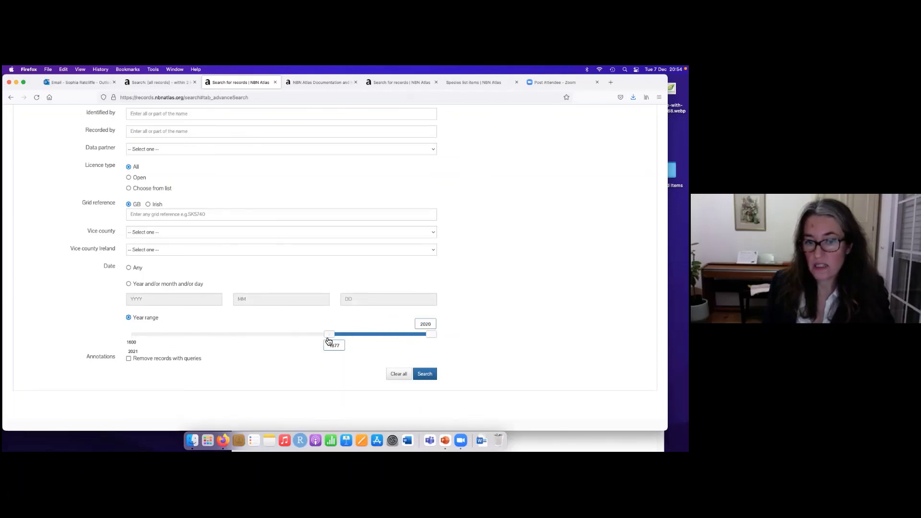
pyautogui.moveTo(329, 341); pyautogui.dragTo(391, 337)
# Step: Run the advanced search and return from the results page to the search form
pyautogui.click(428, 376)
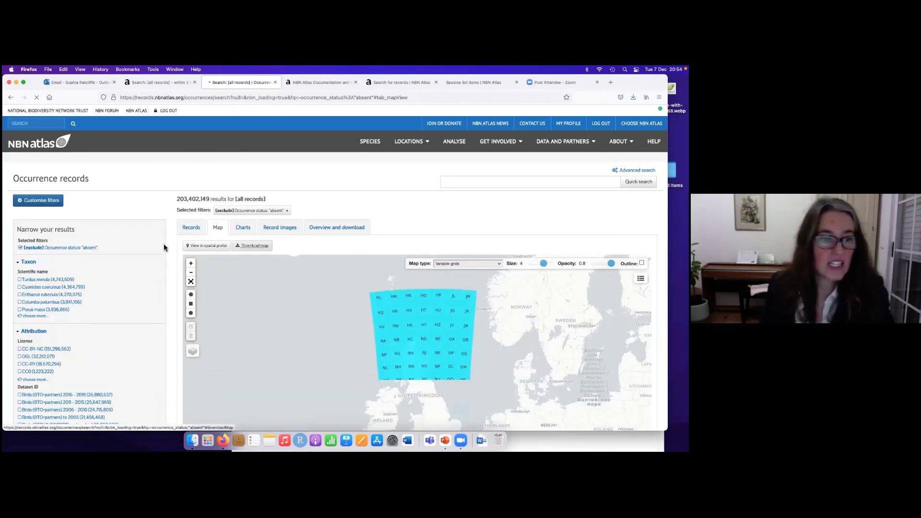
pyautogui.click(10, 98)
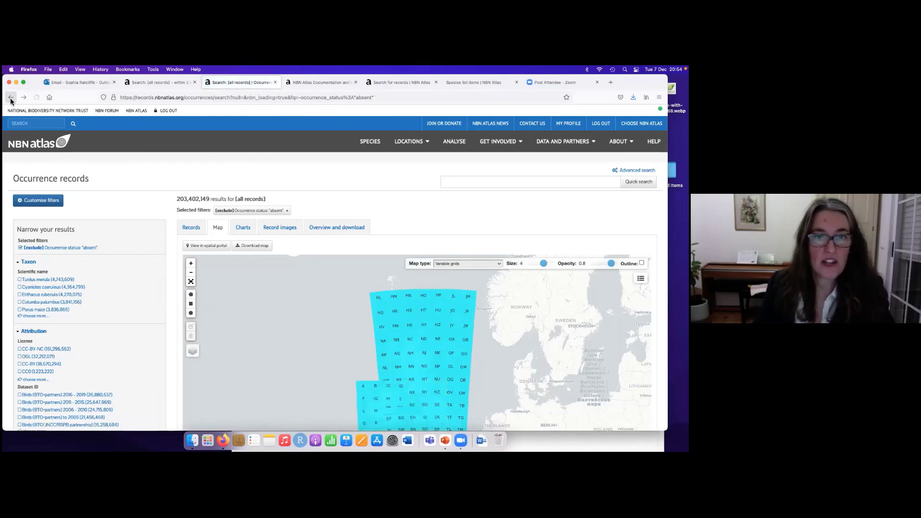
pyautogui.click(11, 98)
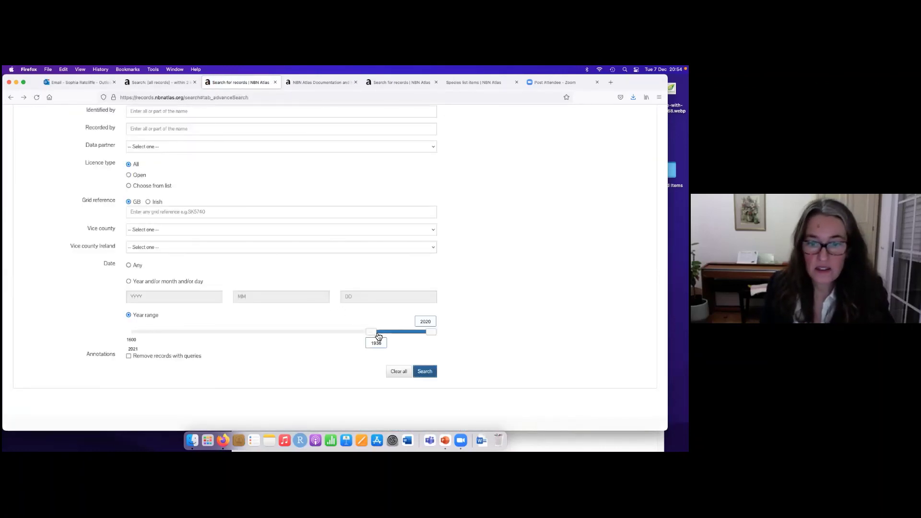
# Step: Run the advanced search with the year range ending in 2013 and the licence type set to Open
pyautogui.moveTo(424, 332); pyautogui.dragTo(422, 332)
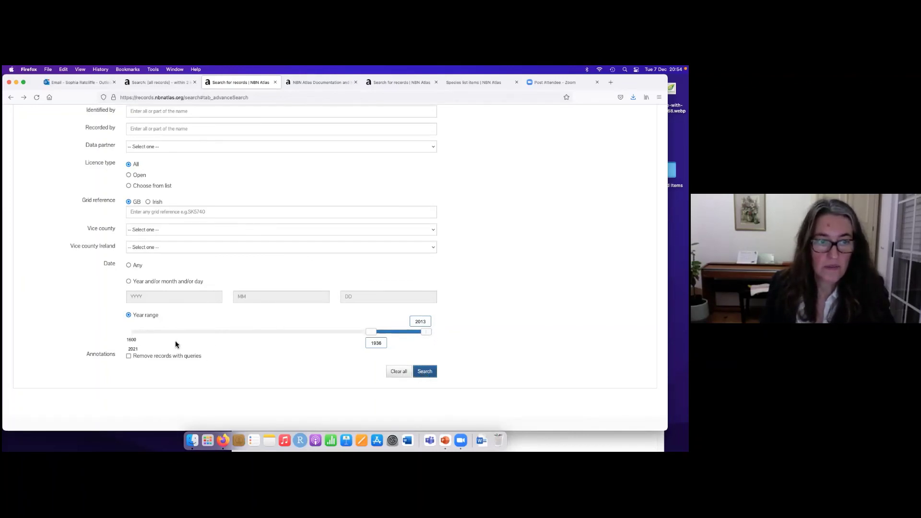
pyautogui.click(139, 177)
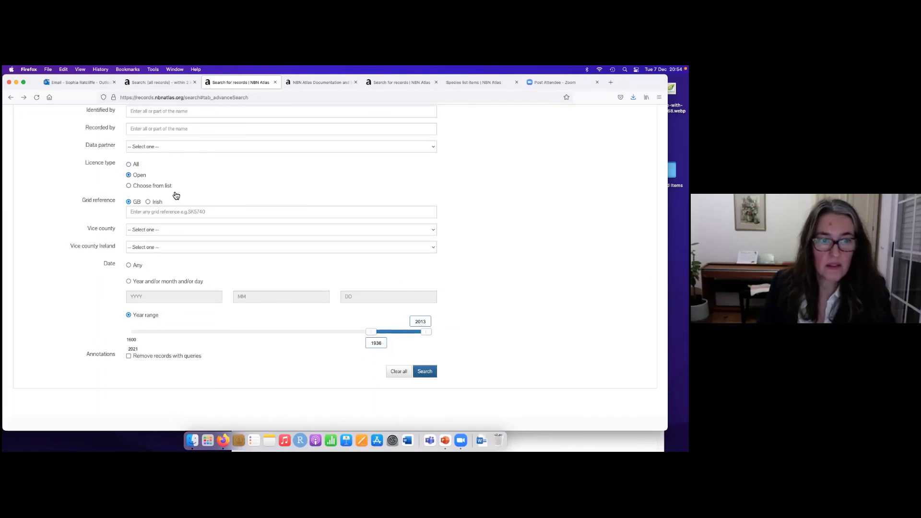
pyautogui.click(425, 372)
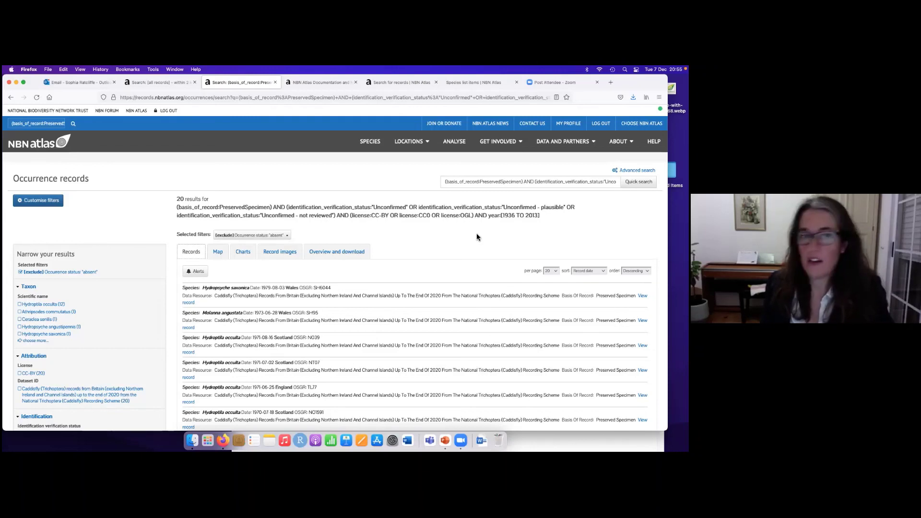
# Step: Switch to the browser tab with the NBN Atlas Scotland records within 2 km of a point
pyautogui.click(163, 82)
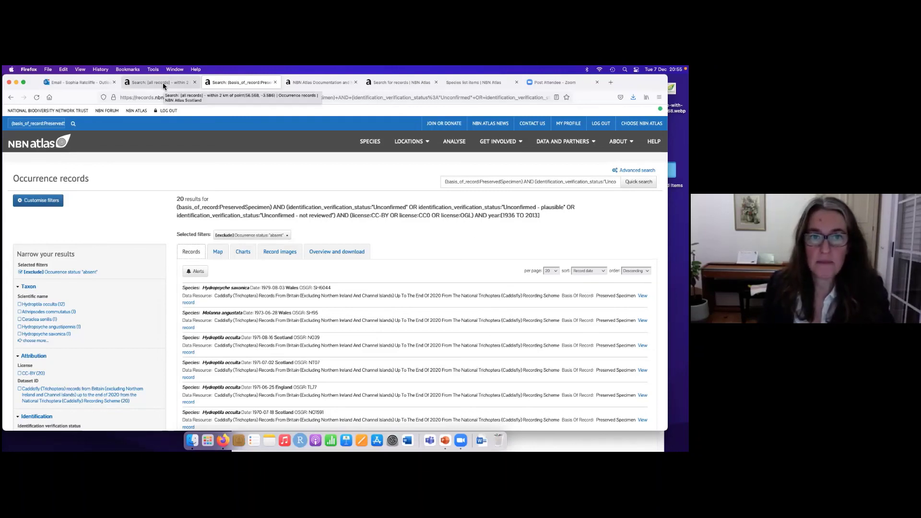